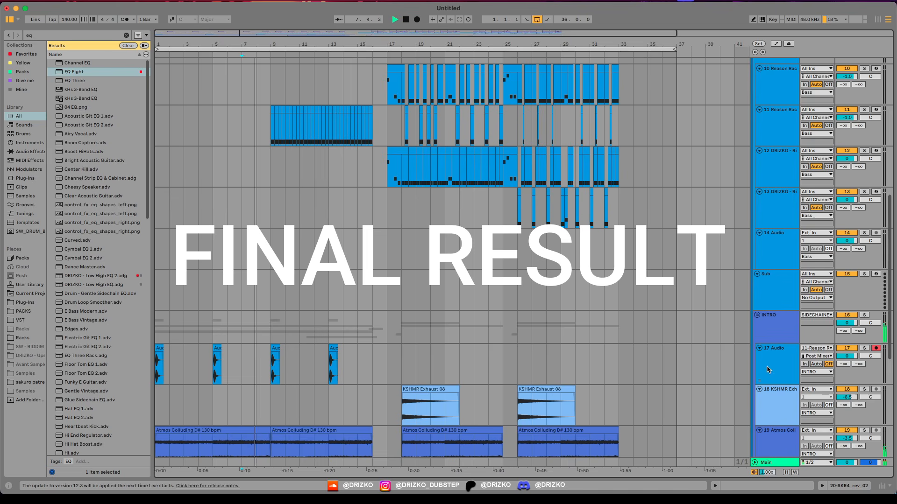
Step: Fold the INTRO, Bass and DRUMS groups to get a compact overview of the finished arrangement
{"action": "left_click", "coordinate": [757, 315]}
{"action": "scroll", "coordinate": [554, 261], "scroll_direction": "up", "scroll_amount": 4}
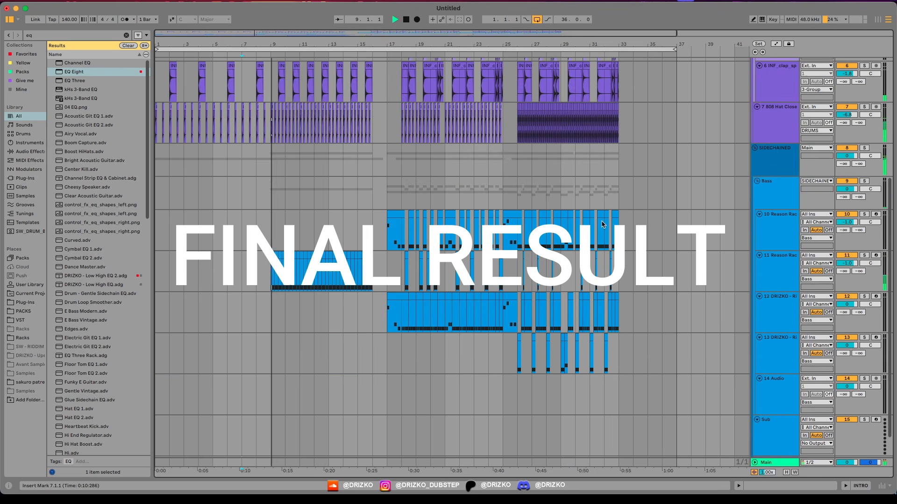
{"action": "left_click", "coordinate": [757, 181]}
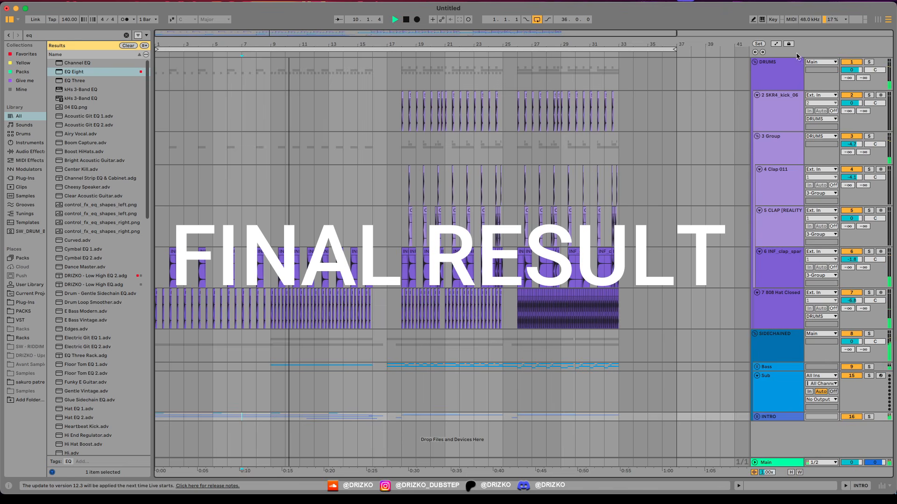
{"action": "left_click", "coordinate": [754, 61]}
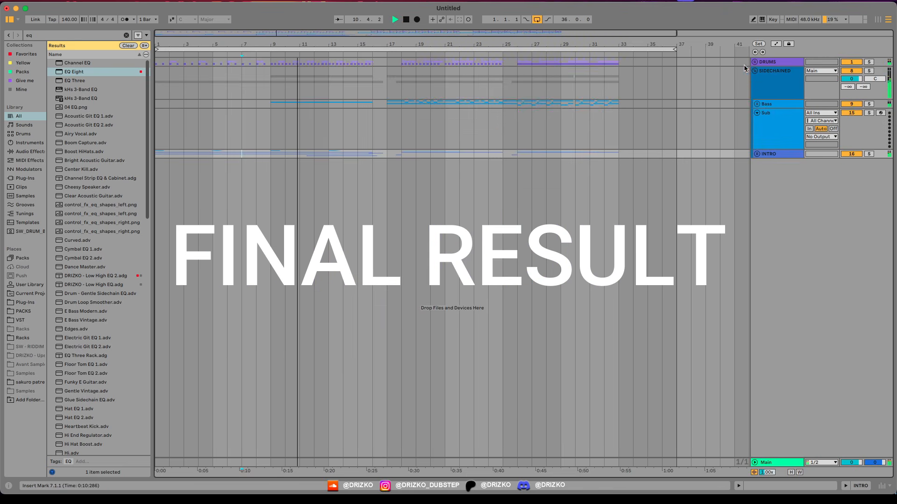
{"action": "left_click", "coordinate": [757, 104]}
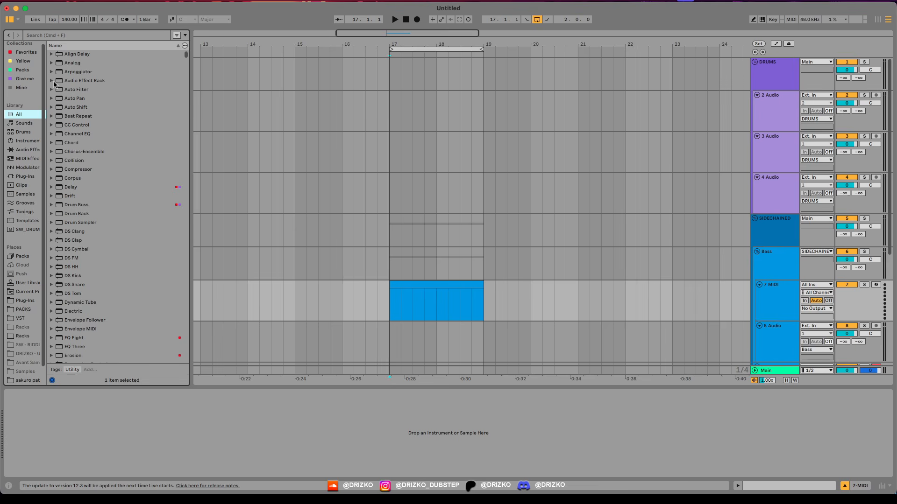
Step: Search the browser for "reason" and load the Reason Rack Plugin instrument onto the 7 MIDI track
{"action": "scroll", "coordinate": [423, 242], "scroll_direction": "down", "scroll_amount": 5}
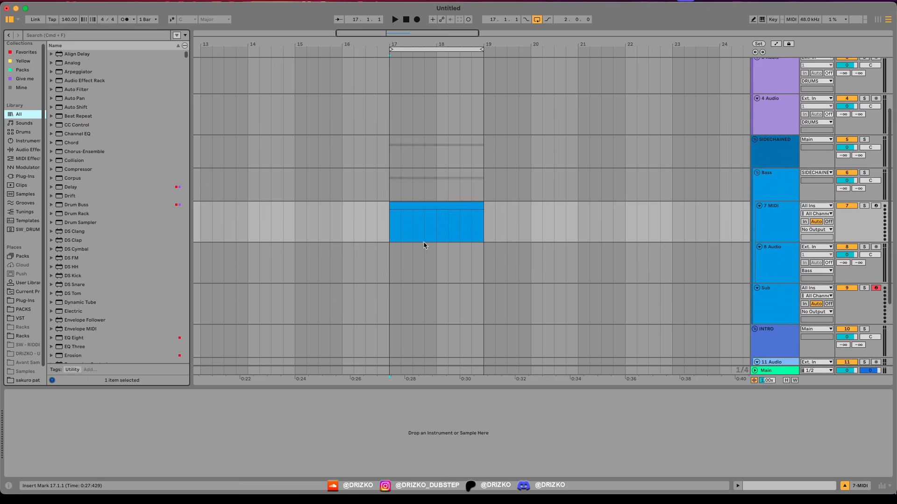
{"action": "type", "text": "eason"}
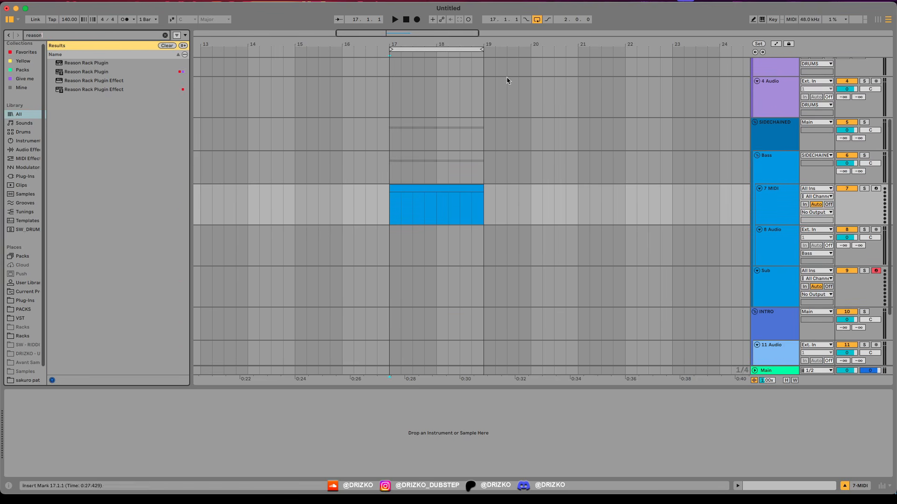
{"action": "double_click", "coordinate": [56, 73]}
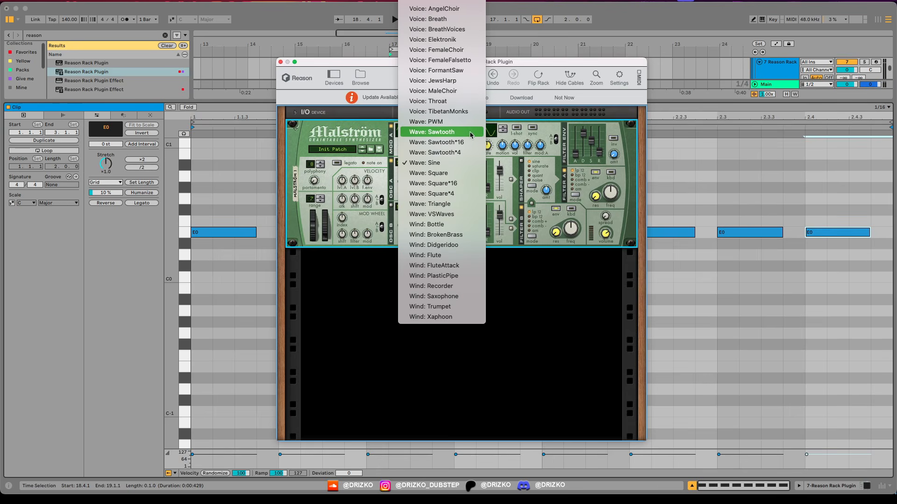
Step: Set Malström's oscillator A wave to PWM and audition the E0 bass clip with the plugin window repositioned
{"action": "left_click", "coordinate": [447, 123]}
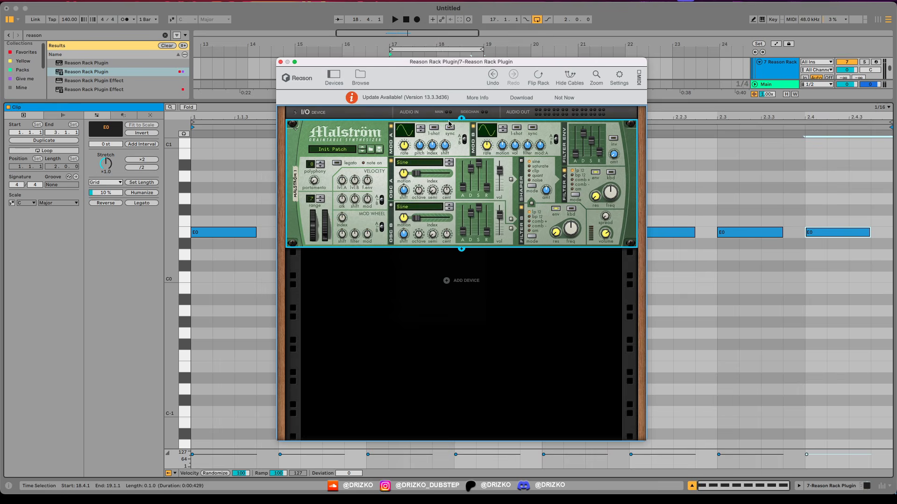
{"action": "left_click_drag", "start_coordinate": [483, 65], "coordinate": [416, 80]}
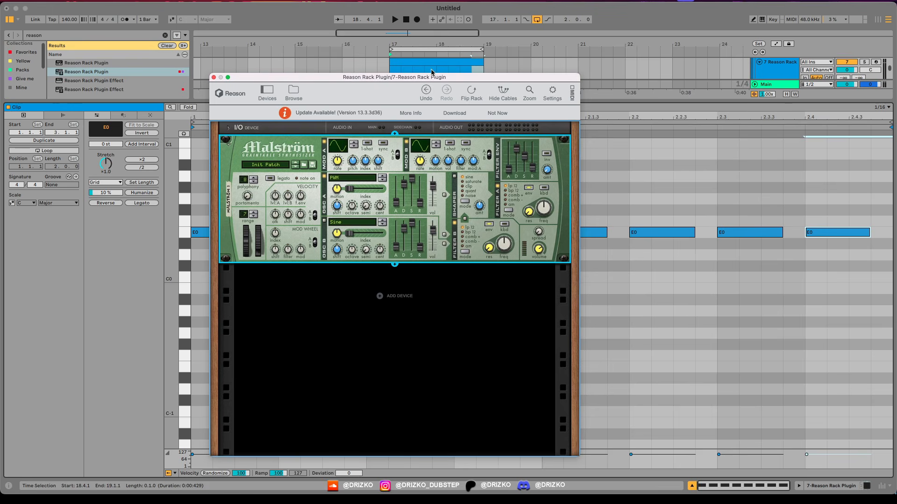
{"action": "left_click_drag", "start_coordinate": [448, 79], "coordinate": [452, 72]}
{"action": "left_click_drag", "start_coordinate": [649, 100], "coordinate": [647, 277]}
{"action": "left_click_drag", "start_coordinate": [415, 72], "coordinate": [427, 57]}
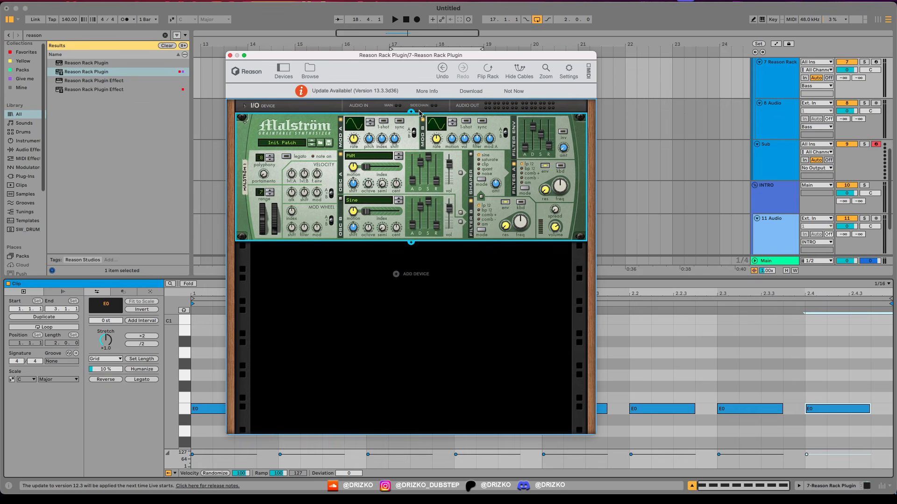
{"action": "key", "text": "space"}
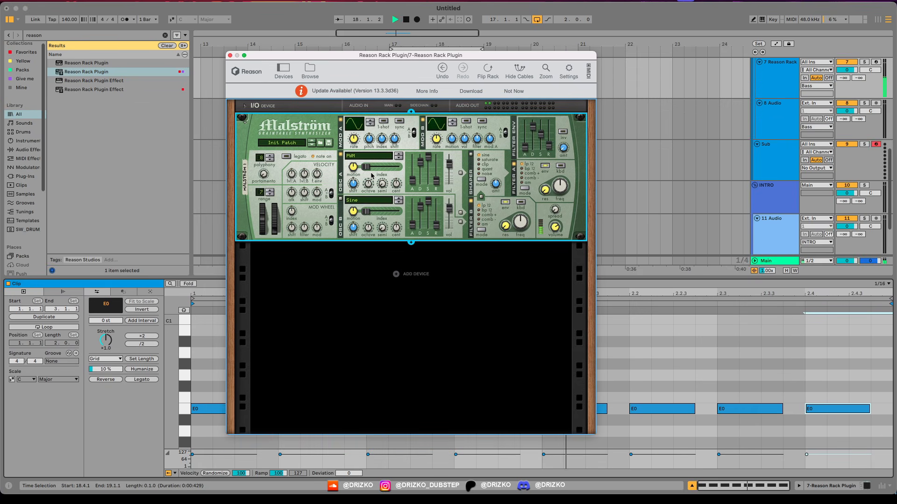
{"action": "key", "text": "space"}
Step: Configure Malström's Modulator B with a half-sine curve, tempo sync and an adjusted rate, and audition the clip
{"action": "left_click_drag", "start_coordinate": [445, 130], "coordinate": [445, 128]}
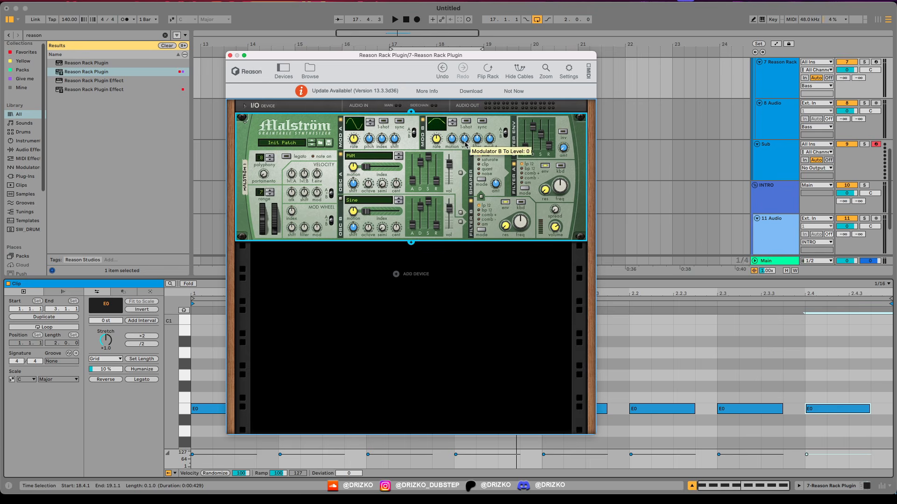
{"action": "left_click", "coordinate": [483, 121]}
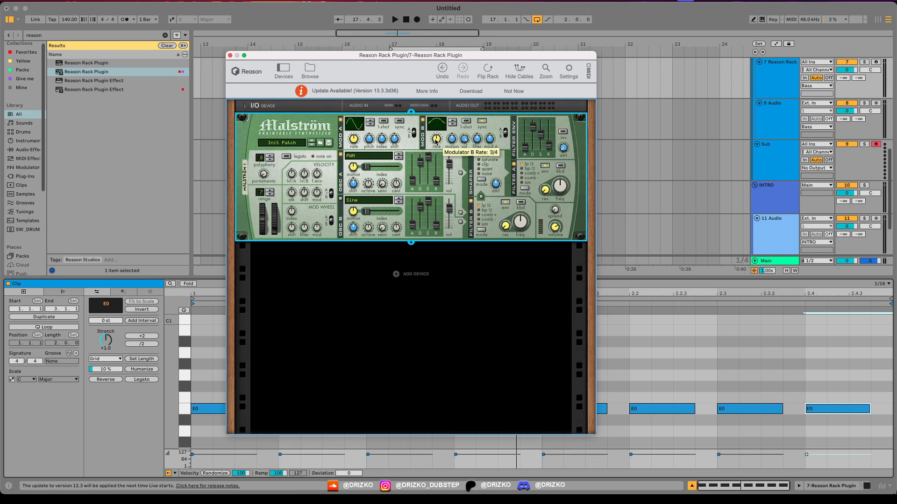
{"action": "left_click_drag", "start_coordinate": [436, 143], "coordinate": [437, 141]}
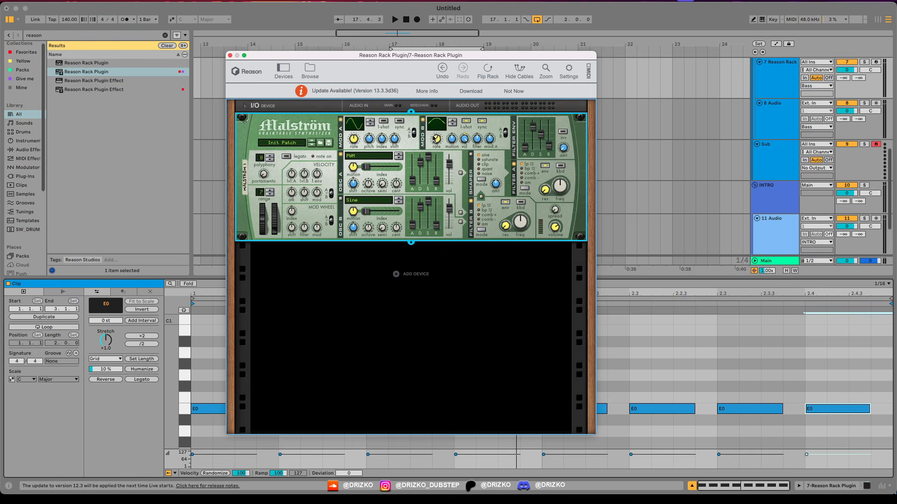
{"action": "key", "text": "space"}
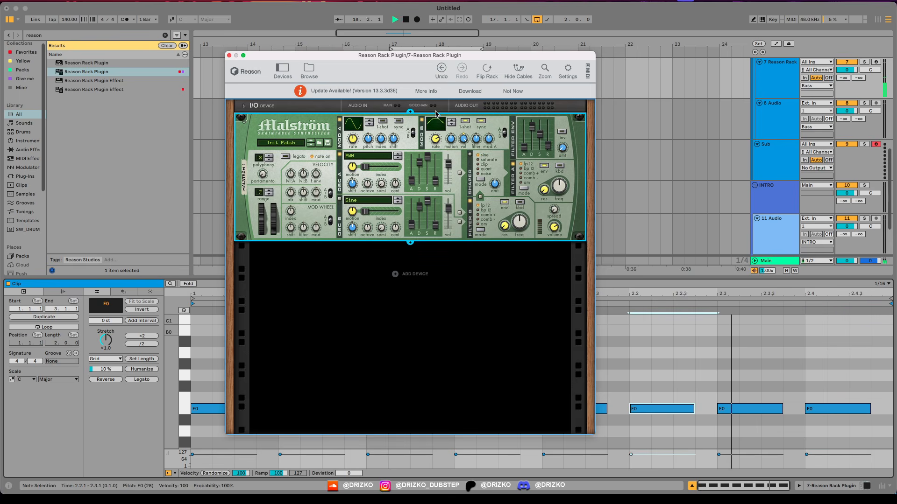
{"action": "key", "text": "space"}
Step: Route oscillator A into the shaper and filter A, and adjust the filter envelope's sliders and amount
{"action": "left_click", "coordinate": [460, 173]}
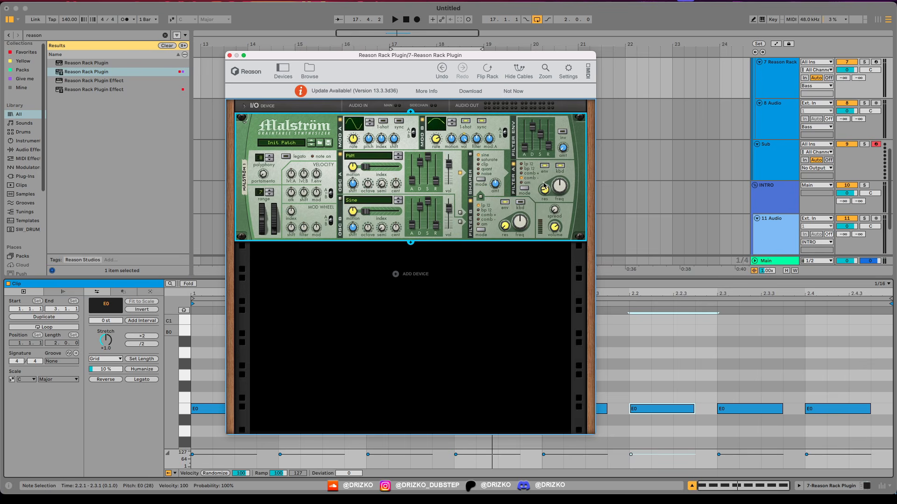
{"action": "key", "text": "space"}
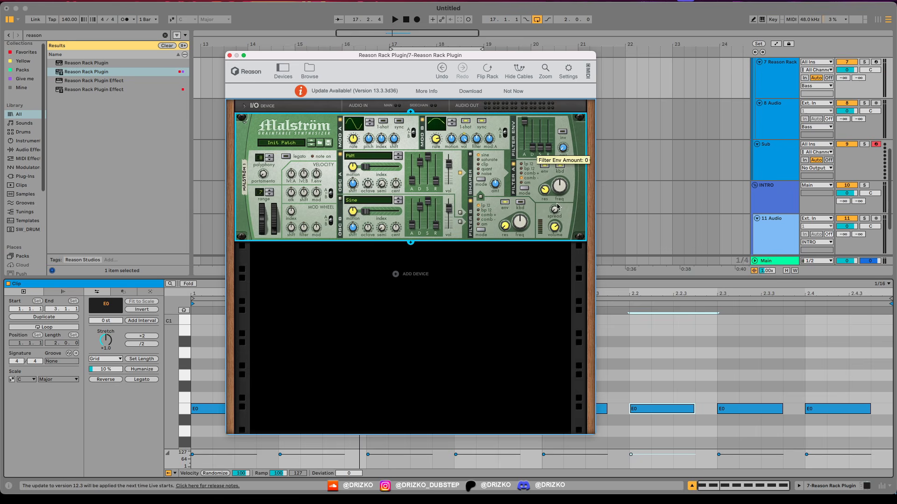
{"action": "mouse_move", "coordinate": [525, 149]}
{"action": "left_mouse_down"}
{"action": "mouse_move", "coordinate": [525, 140]}
{"action": "mouse_move", "coordinate": [525, 149]}
{"action": "left_mouse_up"}
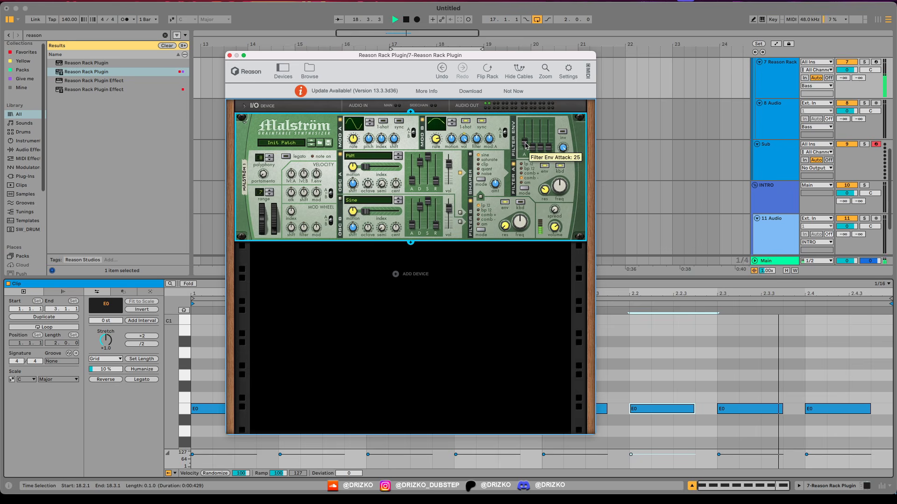
{"action": "left_click_drag", "start_coordinate": [563, 148], "coordinate": [540, 136]}
Step: Raise oscillator A's index and adjust the modulators: Modulator B's filter amount and a different curve for Modulator A
{"action": "left_click_drag", "start_coordinate": [365, 168], "coordinate": [389, 169]}
{"action": "left_click_drag", "start_coordinate": [476, 139], "coordinate": [476, 133]}
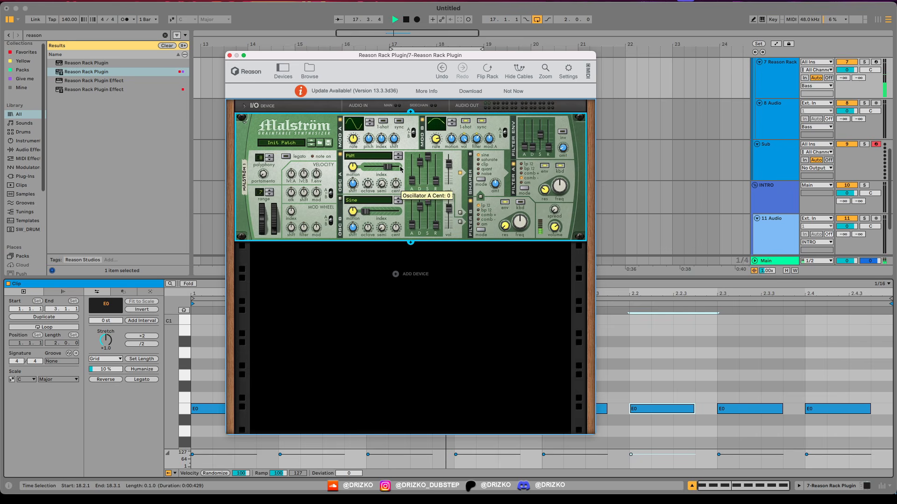
{"action": "left_click_drag", "start_coordinate": [389, 168], "coordinate": [387, 169]}
{"action": "left_click", "coordinate": [370, 121]}
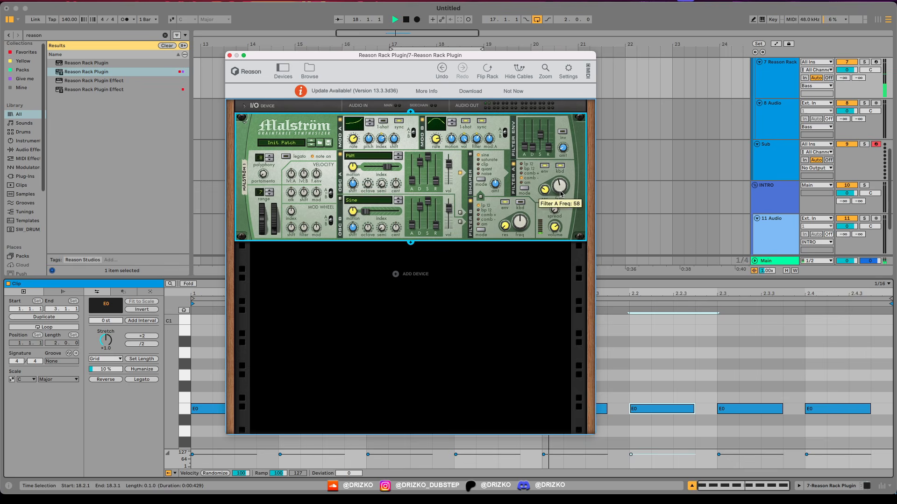
{"action": "left_click_drag", "start_coordinate": [442, 55], "coordinate": [461, 57]}
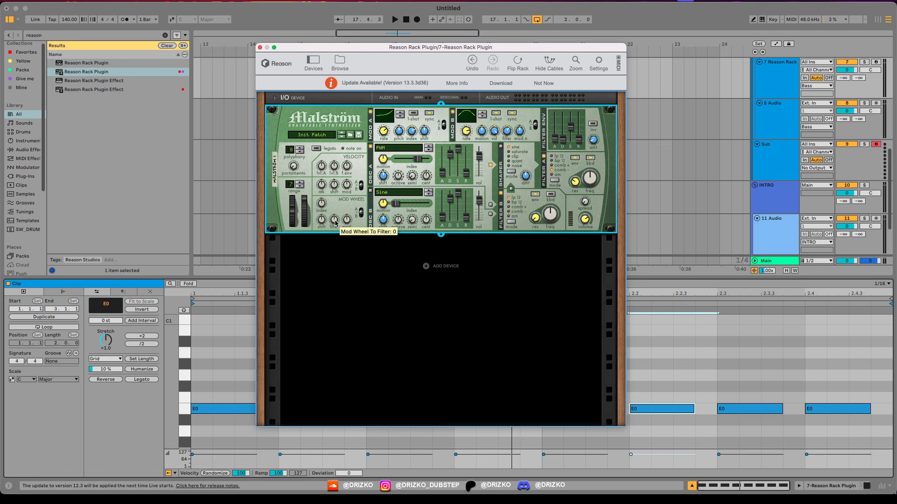
Step: Try different amounts of mod wheel to filter modulation on Malström while the clip plays
{"action": "left_click_drag", "start_coordinate": [335, 223], "coordinate": [337, 224]}
{"action": "key", "text": "space"}
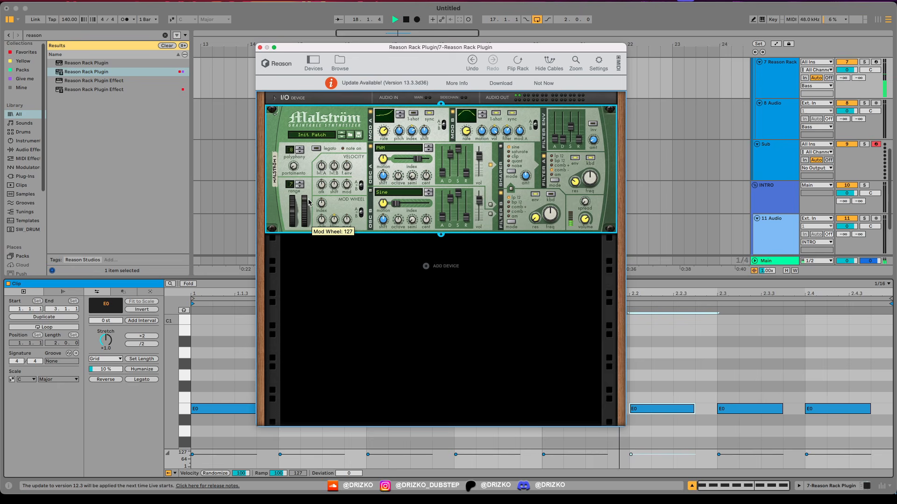
{"action": "left_click_drag", "start_coordinate": [334, 221], "coordinate": [274, 226]}
{"action": "key", "text": "space"}
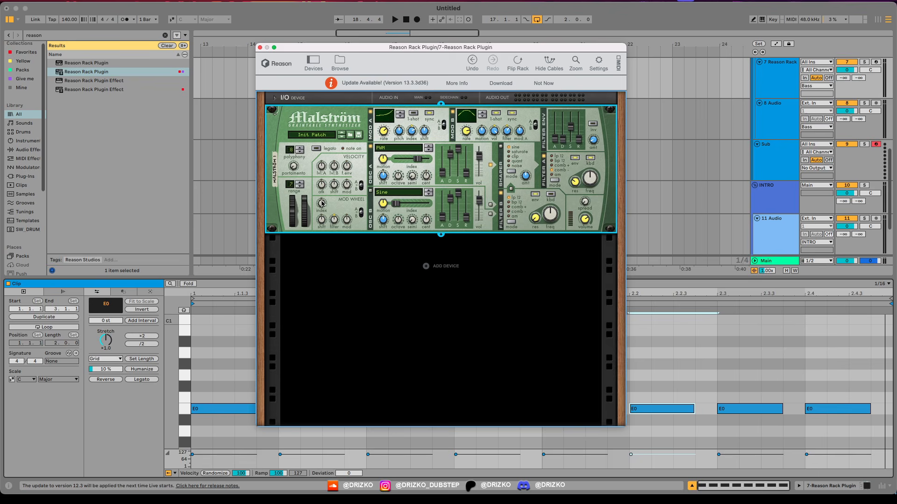
Step: Adjust how much the mod wheel controls the oscillator index while listening to the looped clip
{"action": "key", "text": "space"}
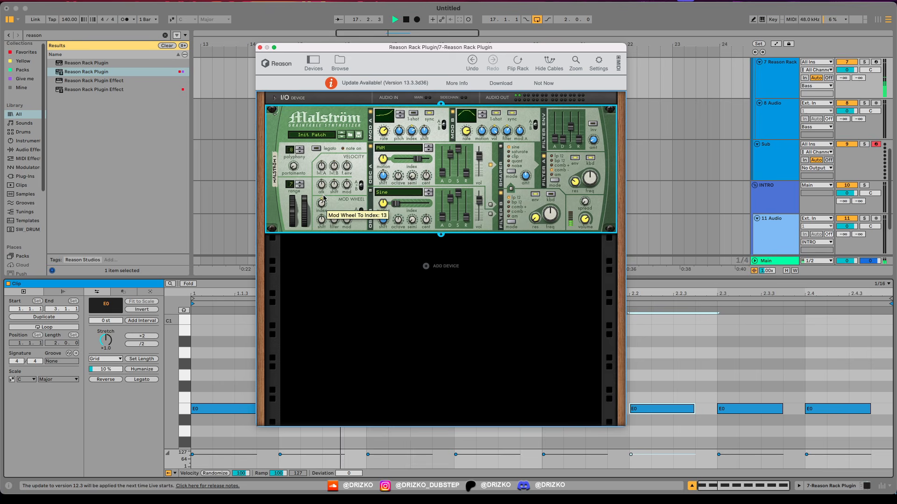
{"action": "left_click_drag", "start_coordinate": [324, 206], "coordinate": [314, 252]}
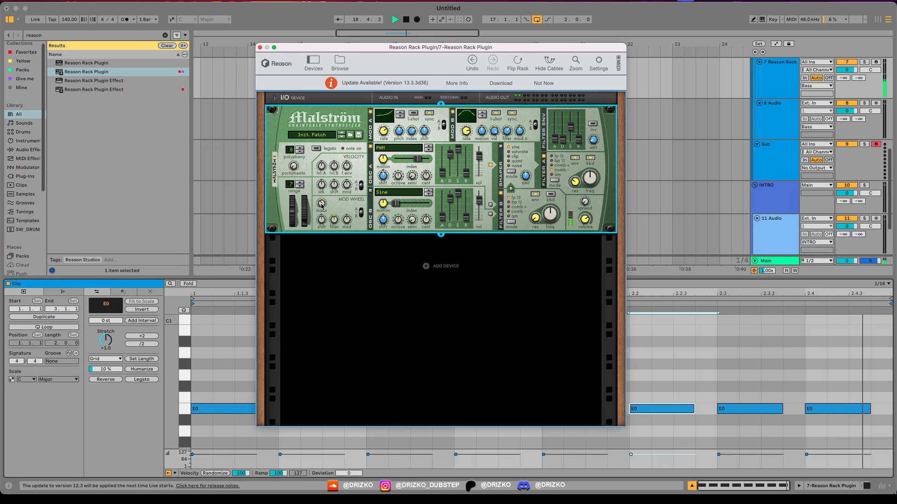
{"action": "left_click_drag", "start_coordinate": [310, 219], "coordinate": [322, 203]}
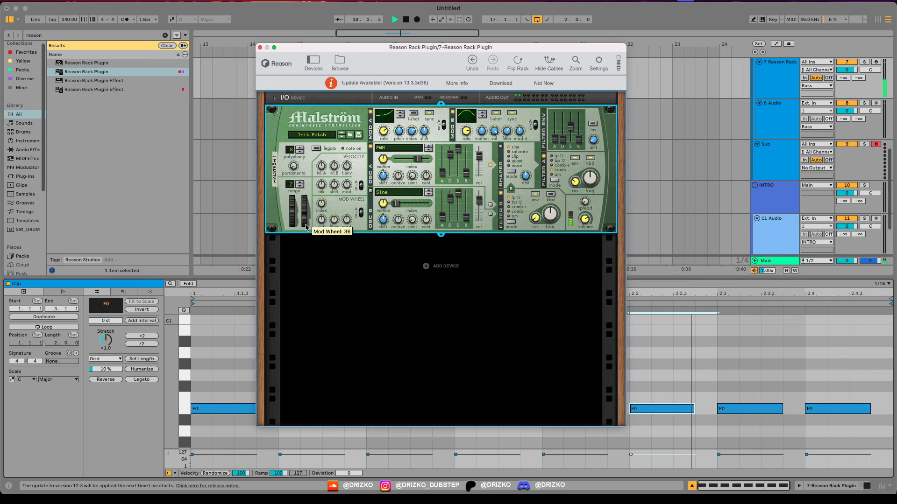
{"action": "key", "text": "space"}
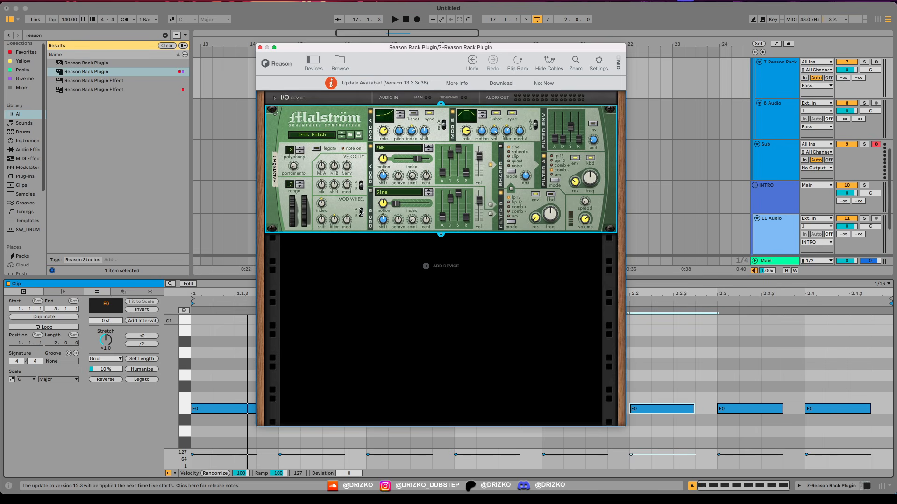
Step: Set oscillator B's wave to Sawtooth*16 and raise its index while the clip plays
{"action": "left_click", "coordinate": [391, 194]}
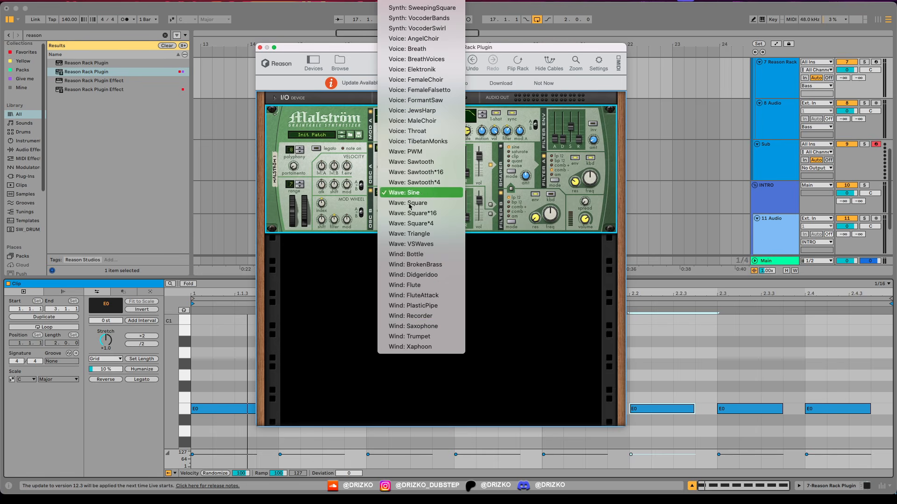
{"action": "left_click", "coordinate": [401, 204]}
{"action": "key", "text": "space"}
{"action": "left_click_drag", "start_coordinate": [398, 205], "coordinate": [415, 210]}
{"action": "key", "text": "space"}
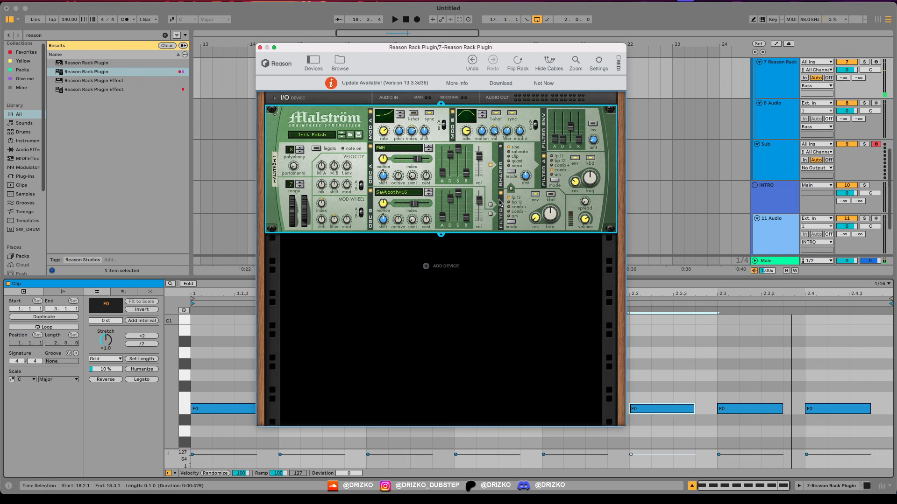
Step: Route oscillator B through filter B and raise its index to 97 during playback
{"action": "left_click", "coordinate": [500, 202]}
{"action": "key", "text": "space"}
{"action": "left_click_drag", "start_coordinate": [414, 204], "coordinate": [421, 207]}
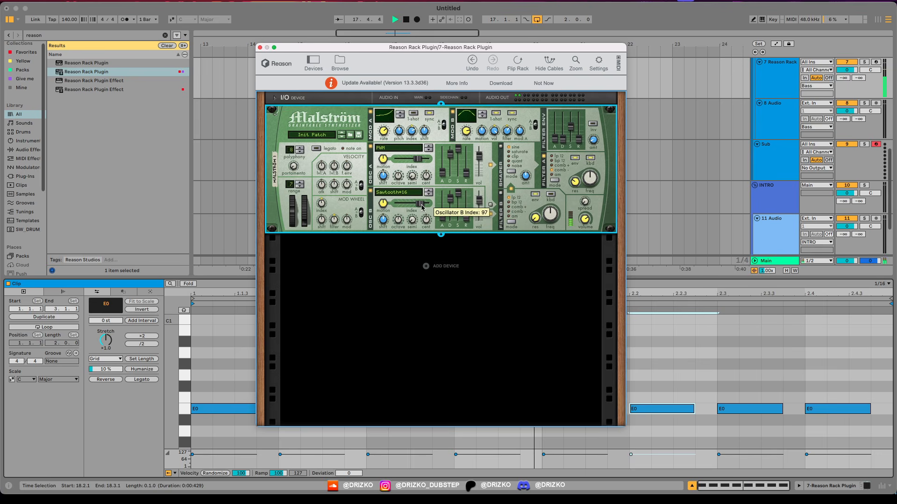
Step: Switch oscillator B's wave to Sawtooth*4 and raise its index again while auditioning the bass
{"action": "left_click", "coordinate": [370, 146]}
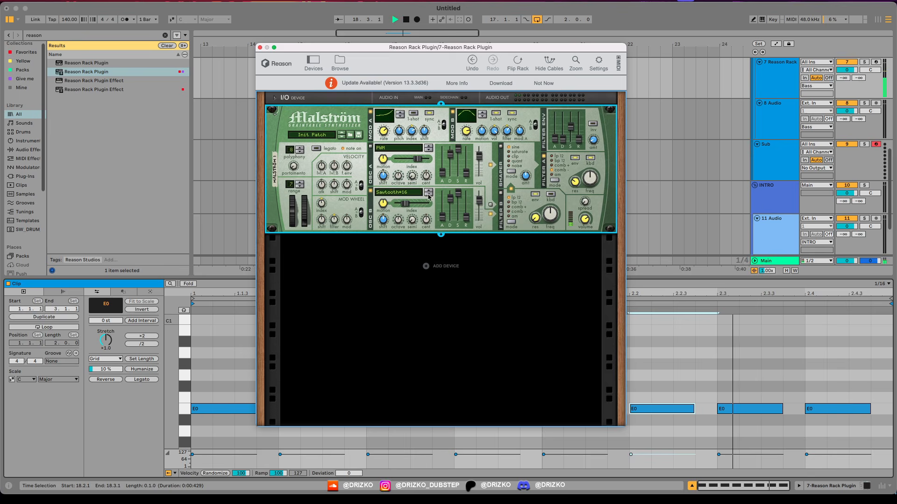
{"action": "left_click", "coordinate": [428, 195]}
{"action": "left_click_drag", "start_coordinate": [405, 204], "coordinate": [422, 204]}
{"action": "key", "text": "space"}
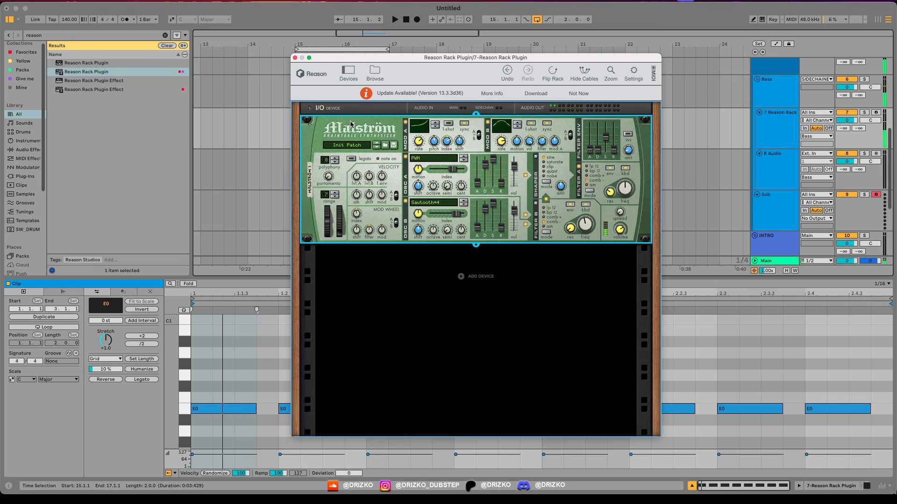
{"action": "key", "text": "space"}
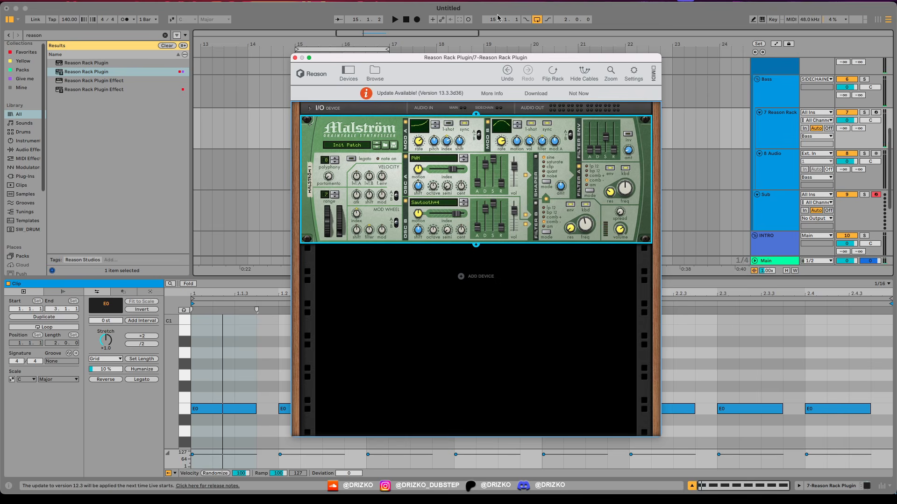
Step: Add a CF-101 Chorus/Flanger effect below Malström in the rack and play the clip through it
{"action": "left_click_drag", "start_coordinate": [459, 61], "coordinate": [452, 47]}
{"action": "left_click", "coordinate": [349, 59]}
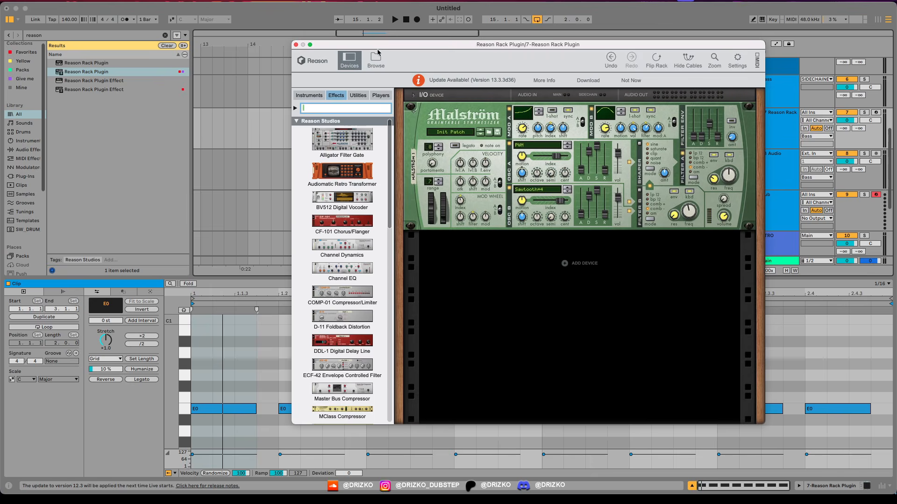
{"action": "left_click_drag", "start_coordinate": [383, 47], "coordinate": [260, 34]}
{"action": "left_click_drag", "start_coordinate": [219, 210], "coordinate": [336, 234]}
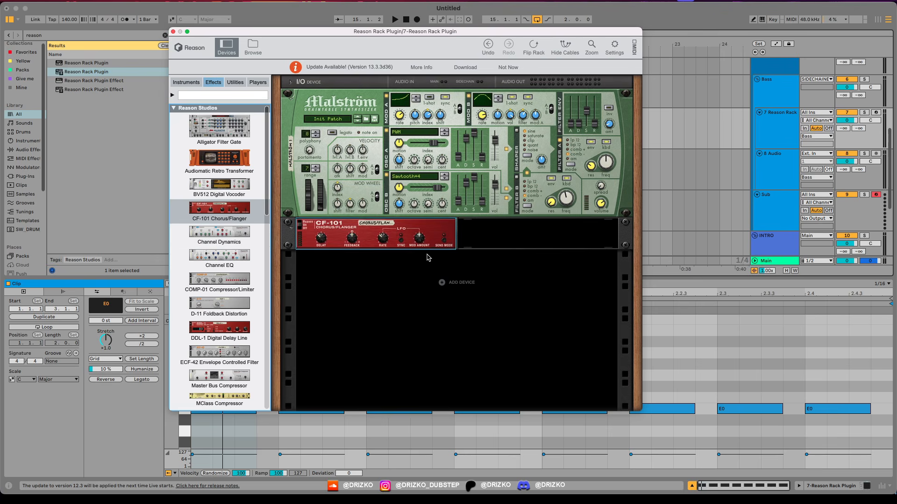
{"action": "key", "text": "space"}
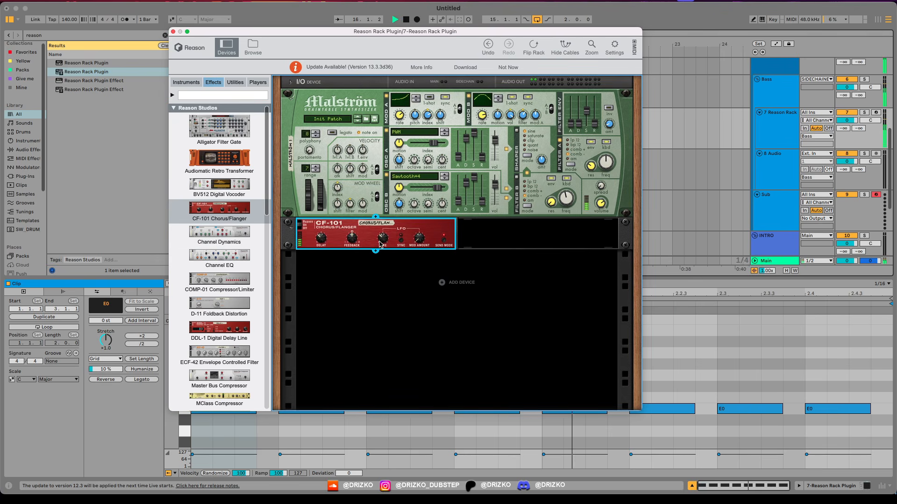
Step: Adjust the CF-101's delay, feedback and modulation amount while auditioning the bass clip
{"action": "left_click_drag", "start_coordinate": [320, 239], "coordinate": [321, 231]}
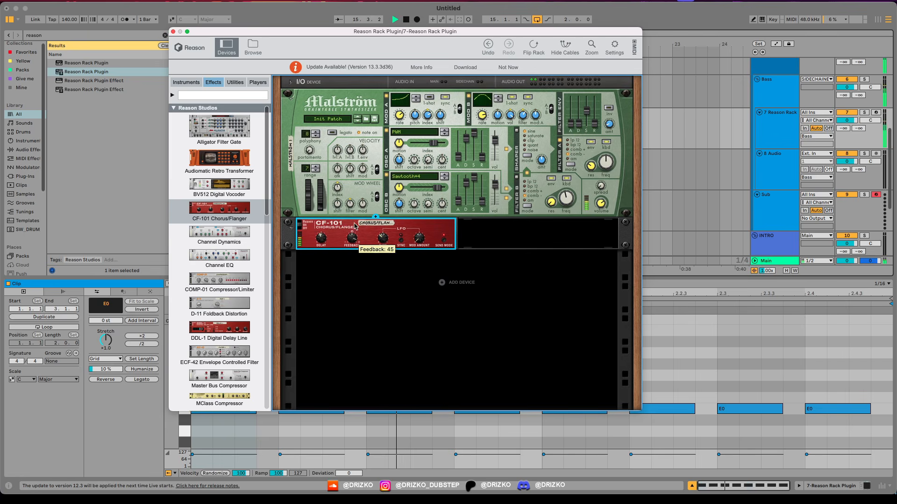
{"action": "left_click_drag", "start_coordinate": [349, 246], "coordinate": [345, 247]}
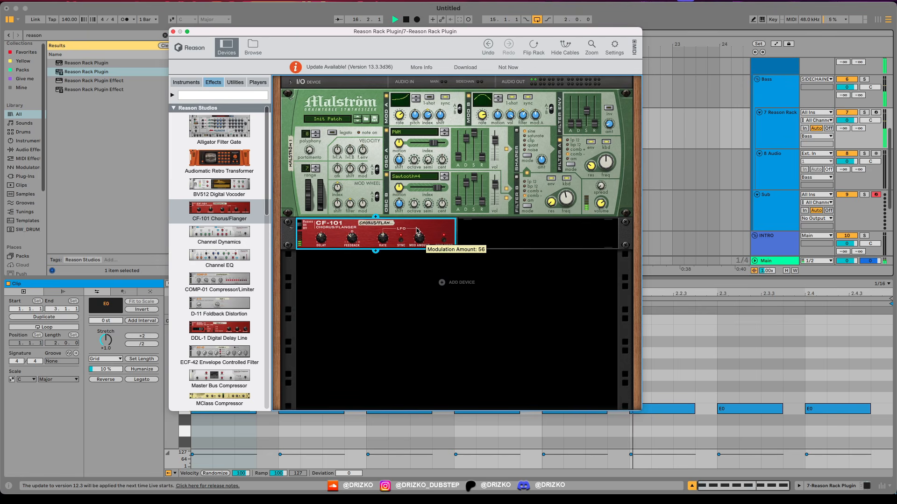
{"action": "left_click_drag", "start_coordinate": [417, 231], "coordinate": [417, 247]}
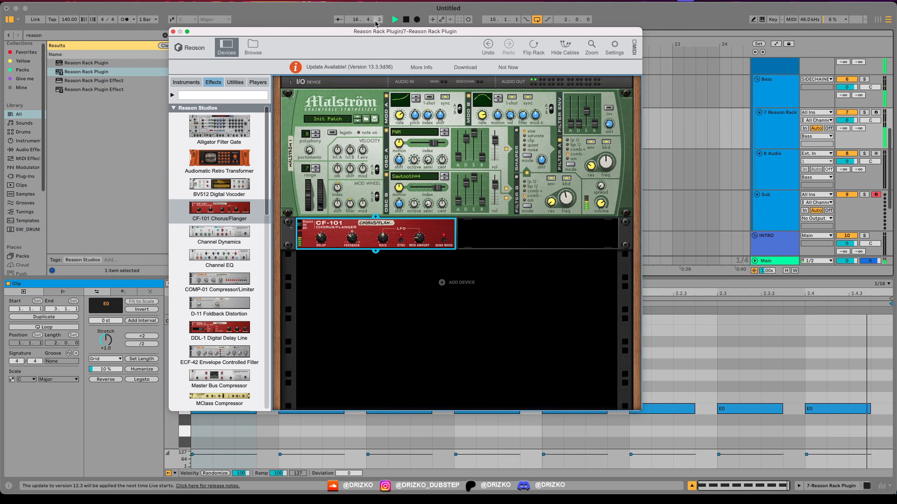
{"action": "left_click_drag", "start_coordinate": [377, 42], "coordinate": [349, 49]}
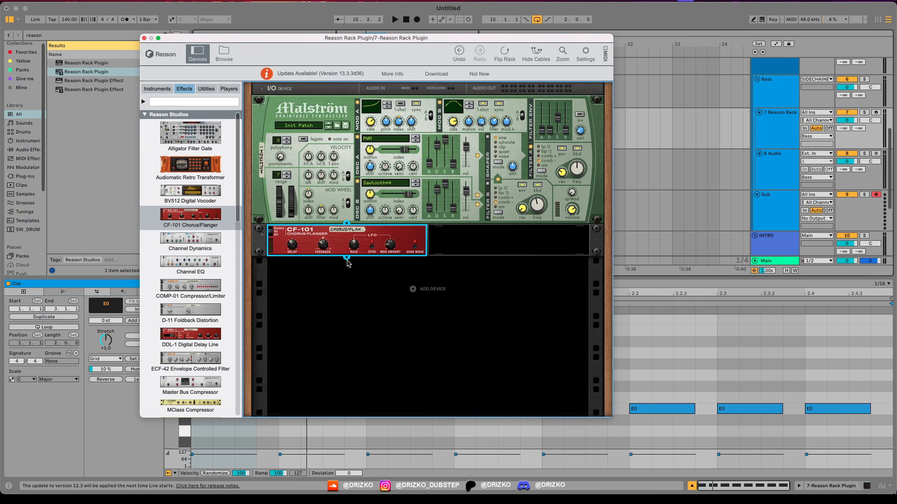
{"action": "key", "text": "space"}
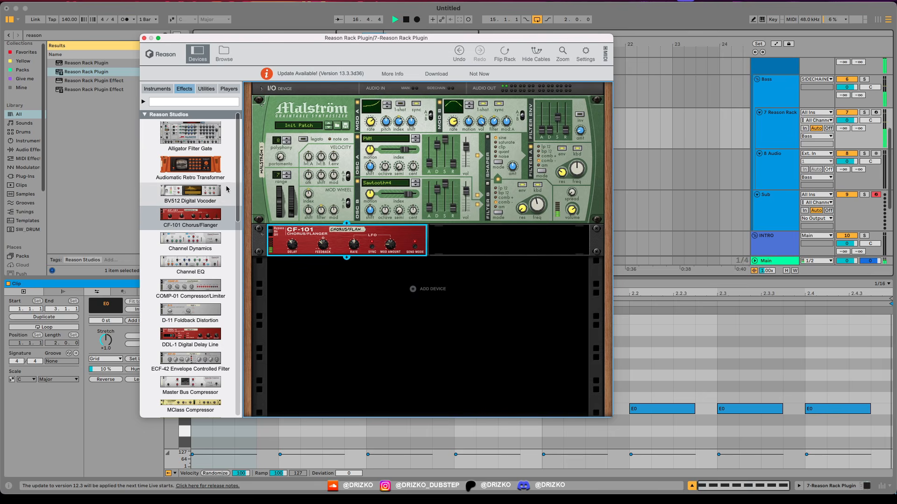
Step: Add a PH-90 Phaser beside the CF-101 and adjust its frequency while the clip plays
{"action": "scroll", "coordinate": [226, 190], "scroll_direction": "down", "scroll_amount": 8}
{"action": "key", "text": "space"}
{"action": "left_click_drag", "start_coordinate": [180, 266], "coordinate": [530, 240]}
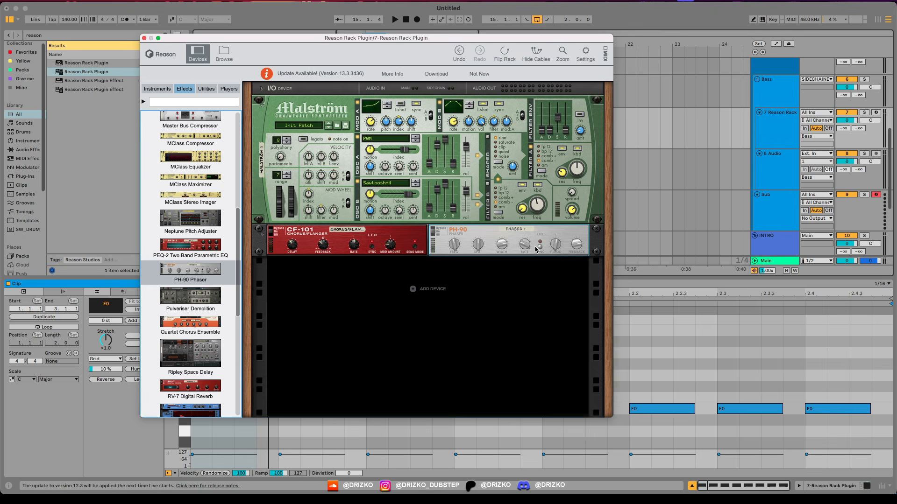
{"action": "key", "text": "space"}
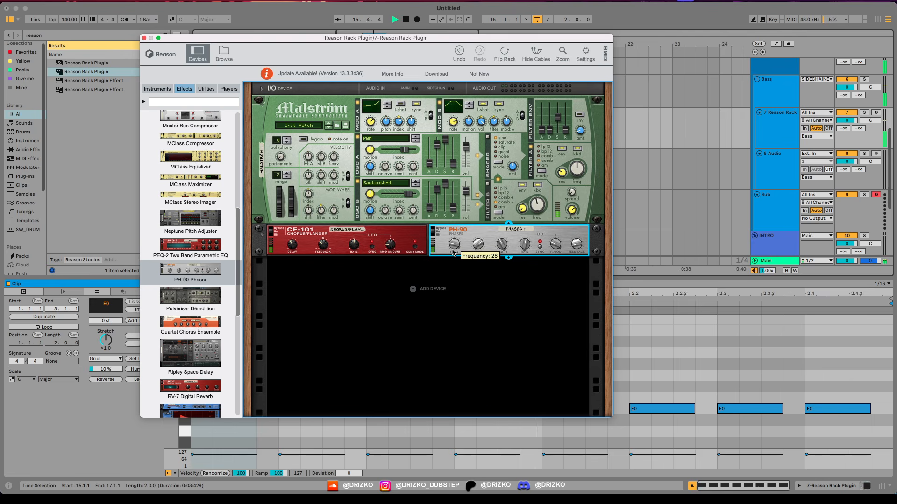
{"action": "left_click_drag", "start_coordinate": [456, 234], "coordinate": [503, 232]}
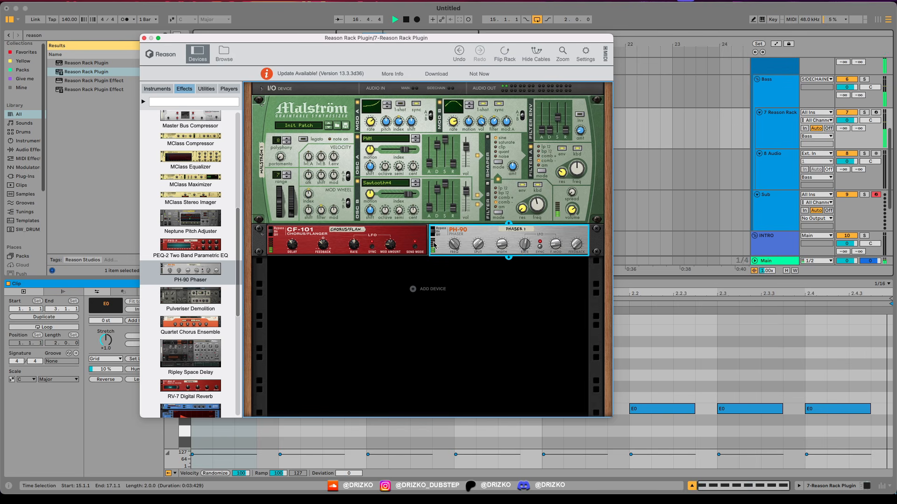
{"action": "key", "text": "space"}
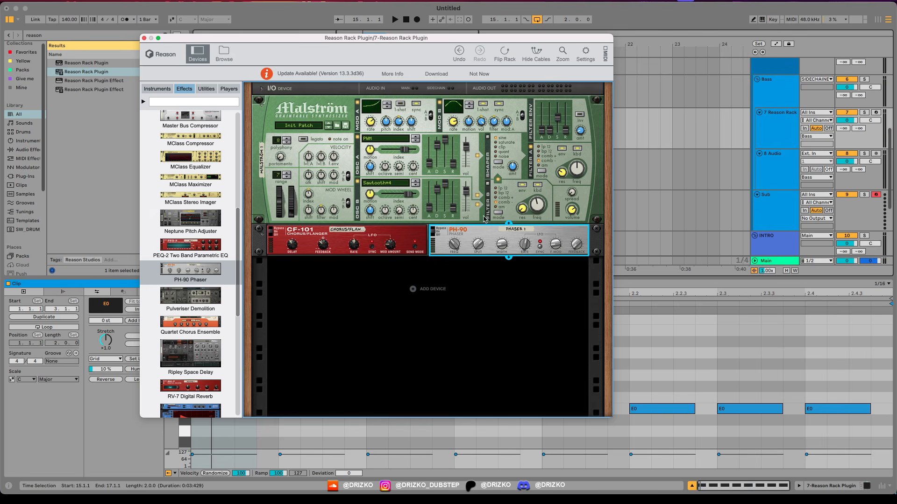
Step: Add a BV512 Digital Vocoder below the chorus and phaser, and set it to 4 bands with Shift at -1
{"action": "scroll", "coordinate": [191, 201], "scroll_direction": "up", "scroll_amount": 5}
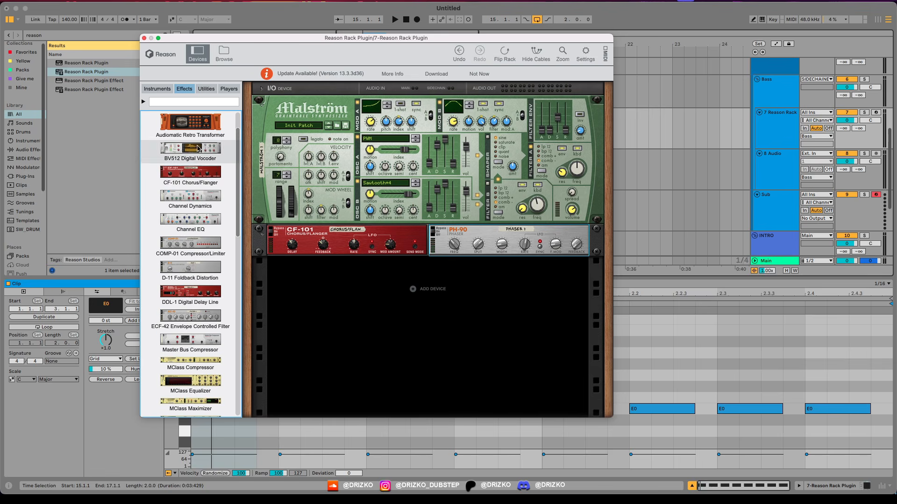
{"action": "left_click_drag", "start_coordinate": [190, 176], "coordinate": [353, 295]}
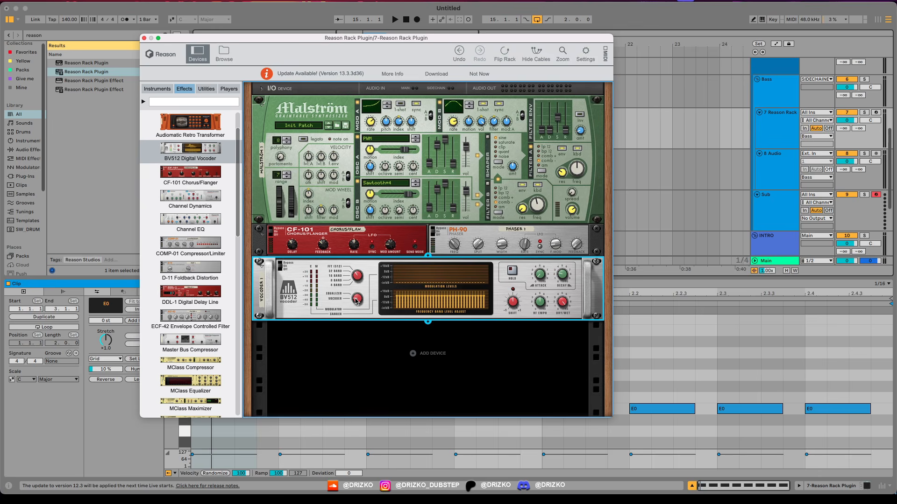
{"action": "key", "text": "space"}
{"action": "mouse_move", "coordinate": [357, 277]}
{"action": "left_mouse_down"}
{"action": "mouse_move", "coordinate": [358, 286]}
{"action": "mouse_move", "coordinate": [352, 272]}
{"action": "left_mouse_up"}
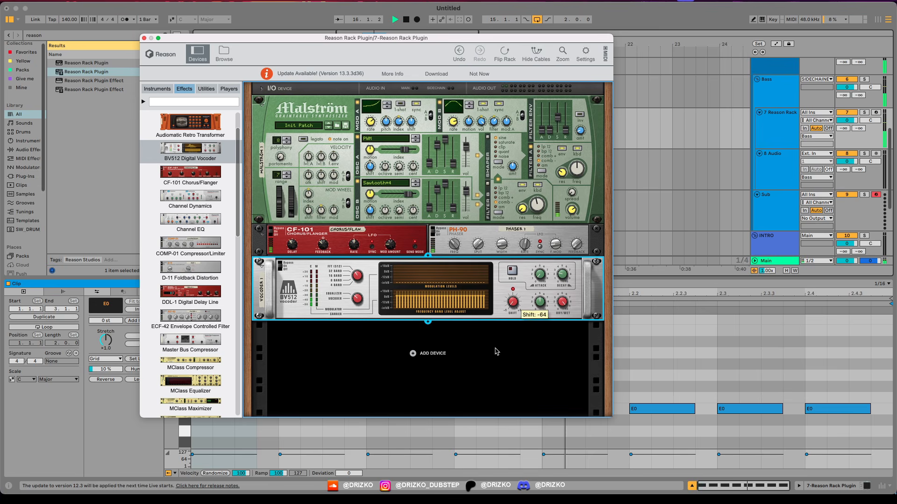
{"action": "mouse_move", "coordinate": [512, 306]}
{"action": "left_mouse_down"}
{"action": "mouse_move", "coordinate": [515, 270]}
{"action": "mouse_move", "coordinate": [513, 288]}
{"action": "left_mouse_up"}
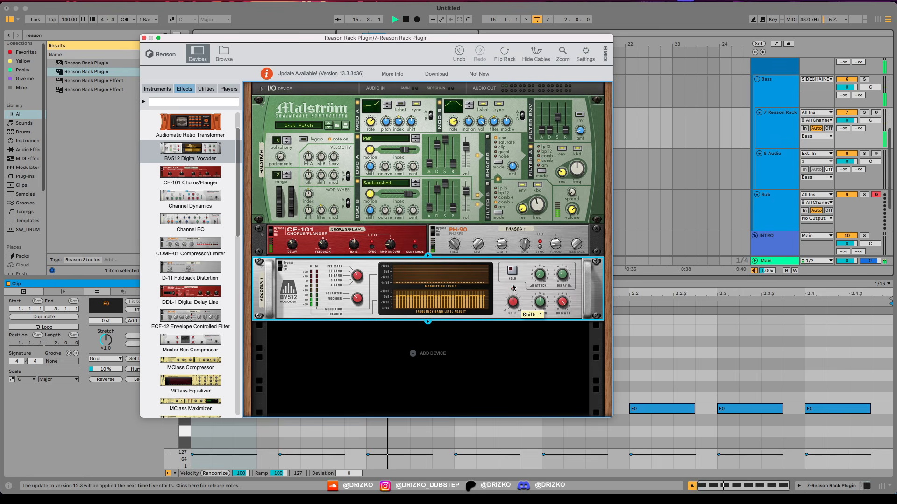
{"action": "left_click_drag", "start_coordinate": [357, 275], "coordinate": [358, 278]}
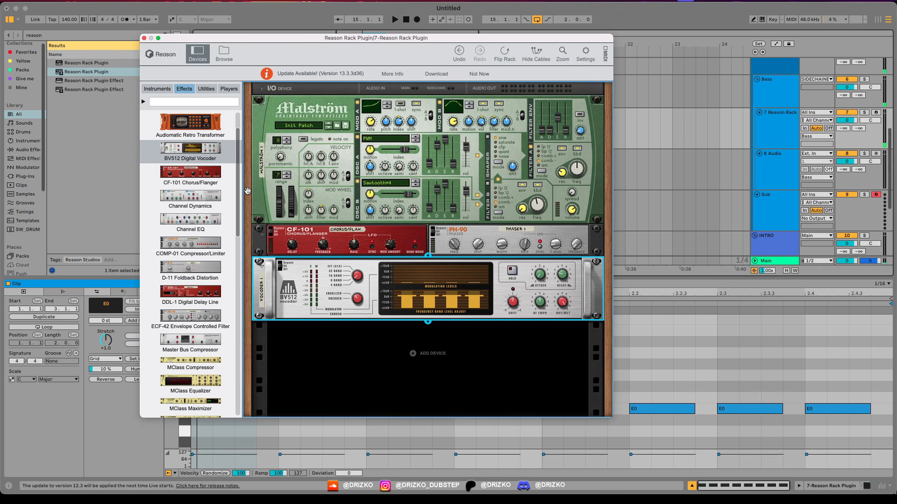
Step: Add a Scream 4 Distortion to the rack and place it between the phaser and the vocoder
{"action": "key", "text": "space"}
{"action": "left_click_drag", "start_coordinate": [239, 200], "coordinate": [238, 281]}
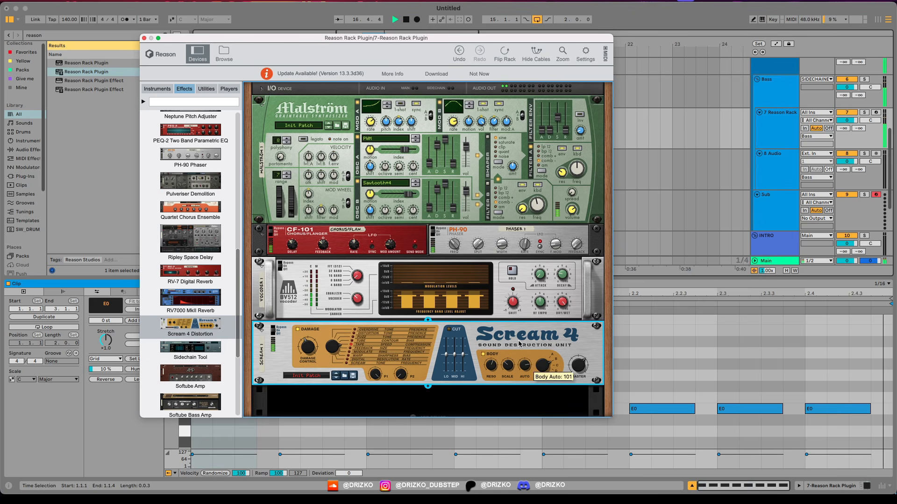
Step: Add a DDL-1 Digital Delay Line below the vocoder and adjust its feedback during playback
{"action": "mouse_move", "coordinate": [237, 287]}
{"action": "left_mouse_down"}
{"action": "mouse_move", "coordinate": [234, 364]}
{"action": "mouse_move", "coordinate": [238, 151]}
{"action": "left_mouse_up"}
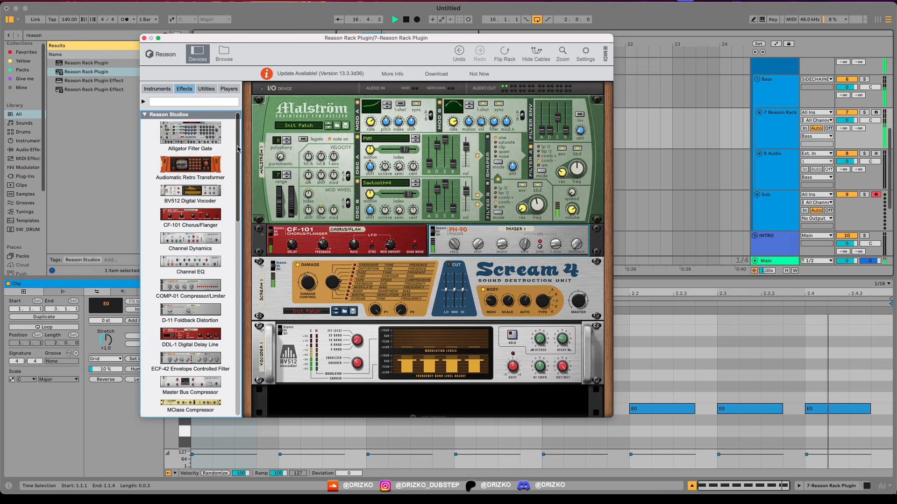
{"action": "mouse_move", "coordinate": [190, 334]}
{"action": "left_mouse_down"}
{"action": "mouse_move", "coordinate": [215, 360]}
{"action": "mouse_move", "coordinate": [295, 404]}
{"action": "left_mouse_up"}
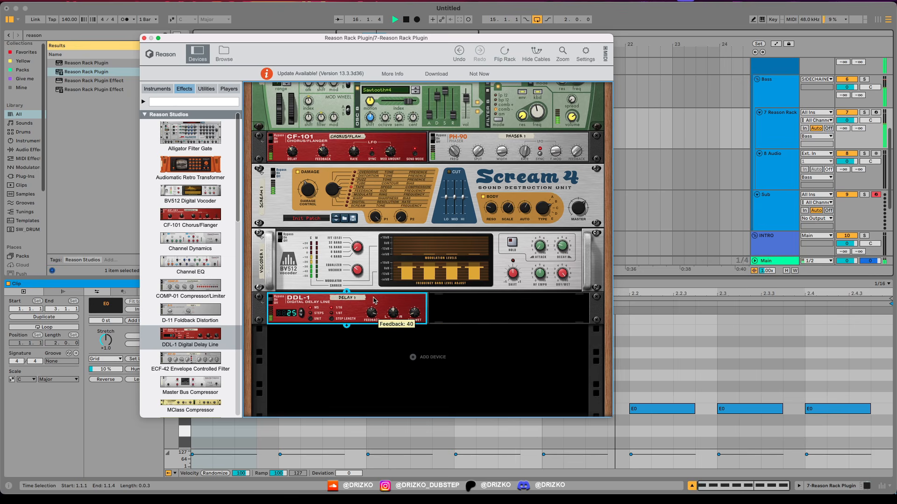
{"action": "left_click_drag", "start_coordinate": [373, 301], "coordinate": [372, 288]}
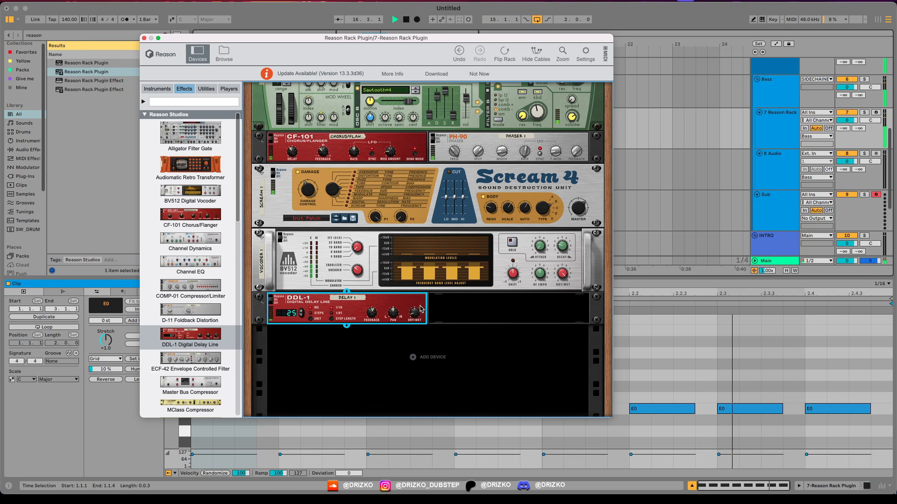
Step: Adjust Malström's oscillator A index while auditioning, and close the rack plugin window
{"action": "scroll", "coordinate": [512, 352], "scroll_direction": "up", "scroll_amount": 5}
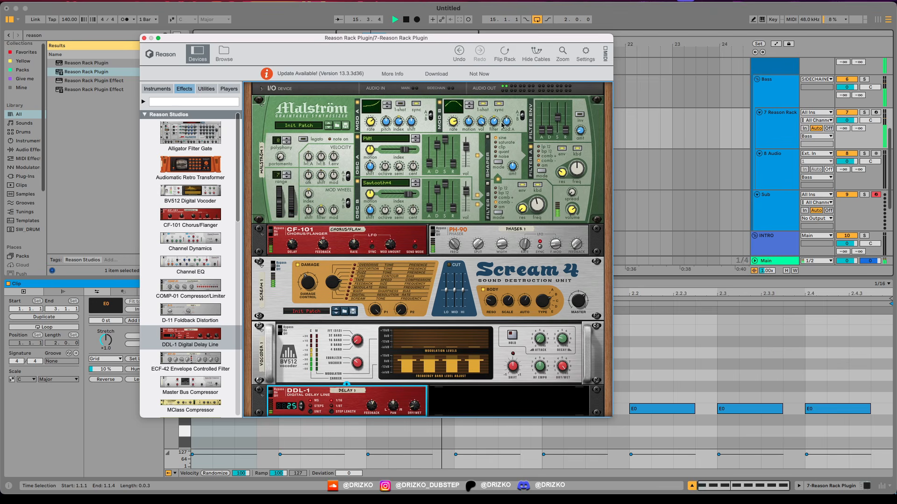
{"action": "left_click", "coordinate": [400, 150]}
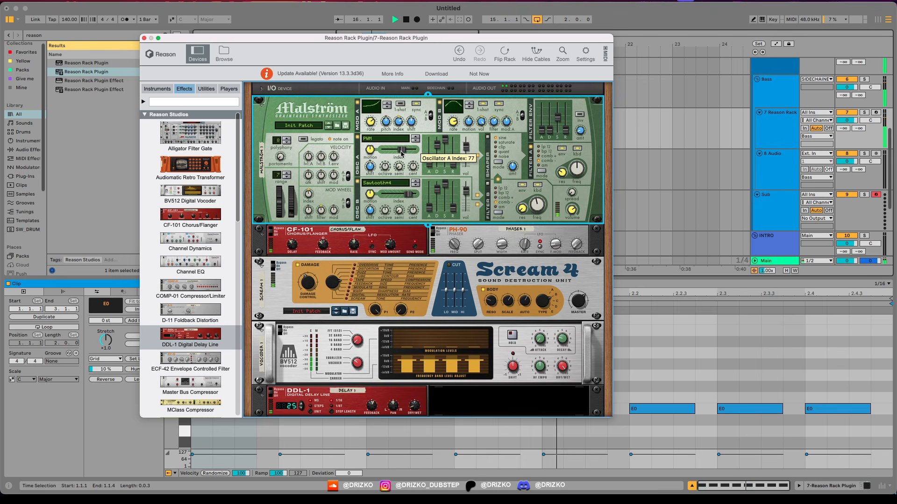
{"action": "key", "text": "space"}
{"action": "left_click_drag", "start_coordinate": [336, 42], "coordinate": [341, 67]}
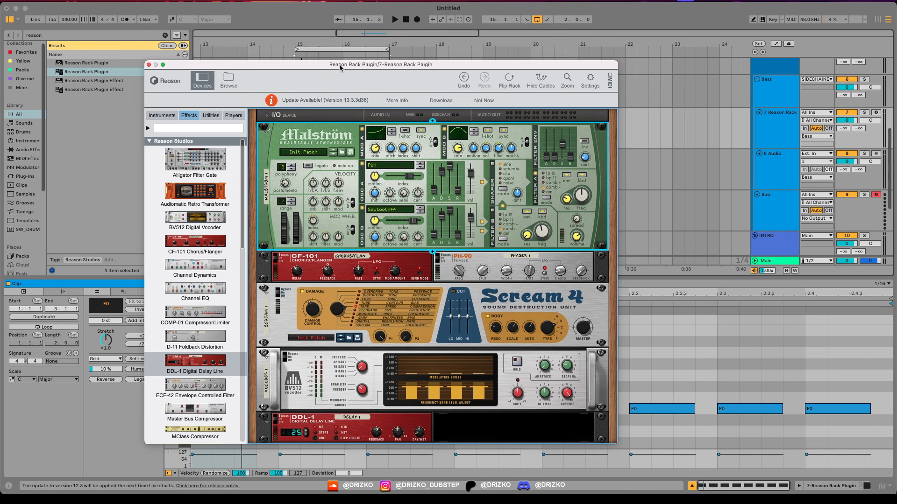
{"action": "left_click", "coordinate": [148, 64]}
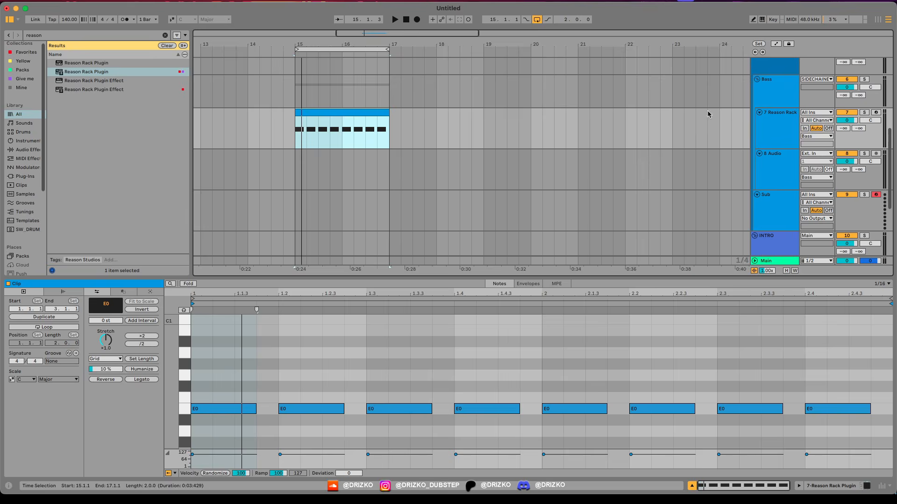
Step: Show the Reason Rack track's device chain and add the OTT Downward preset after the plugin
{"action": "double_click", "coordinate": [779, 131]}
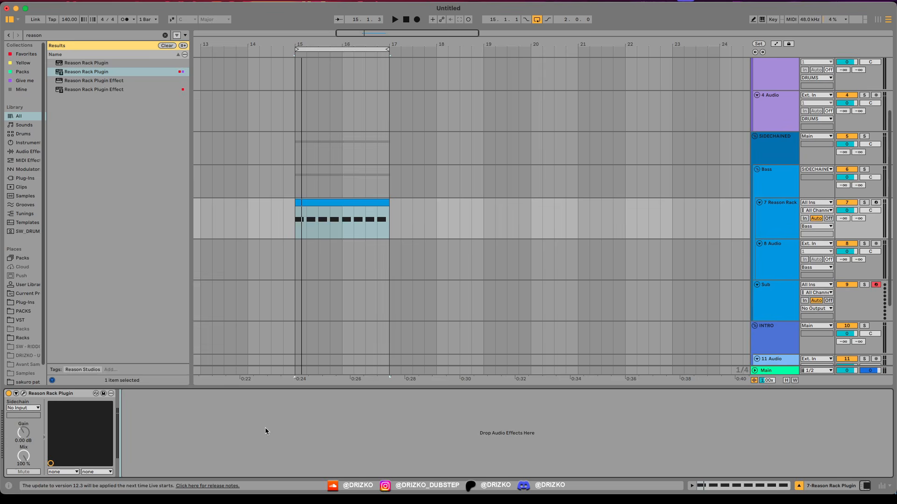
{"action": "key", "text": "super+f"}
{"action": "type", "text": "ott"}
{"action": "double_click", "coordinate": [82, 117]}
{"action": "key", "text": "space"}
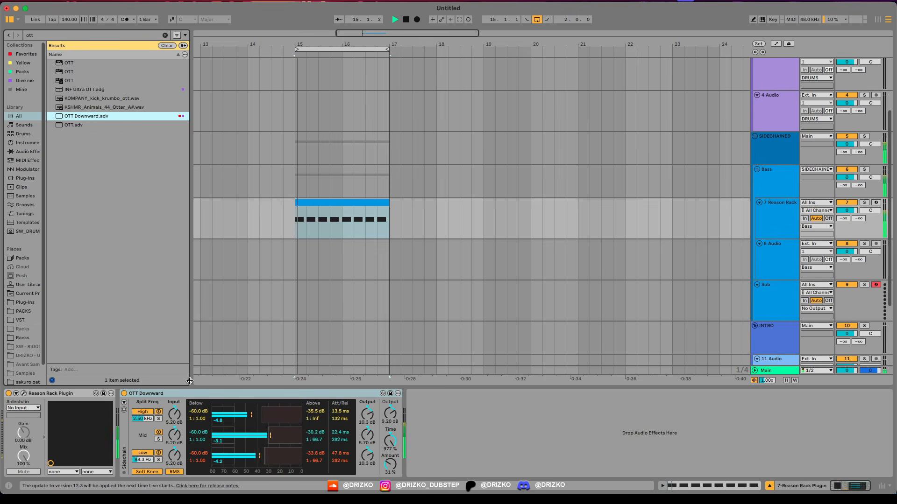
Step: Duplicate the OTT Downward device and collapse both copies
{"action": "left_click", "coordinate": [180, 392]}
{"action": "key", "text": "super+d"}
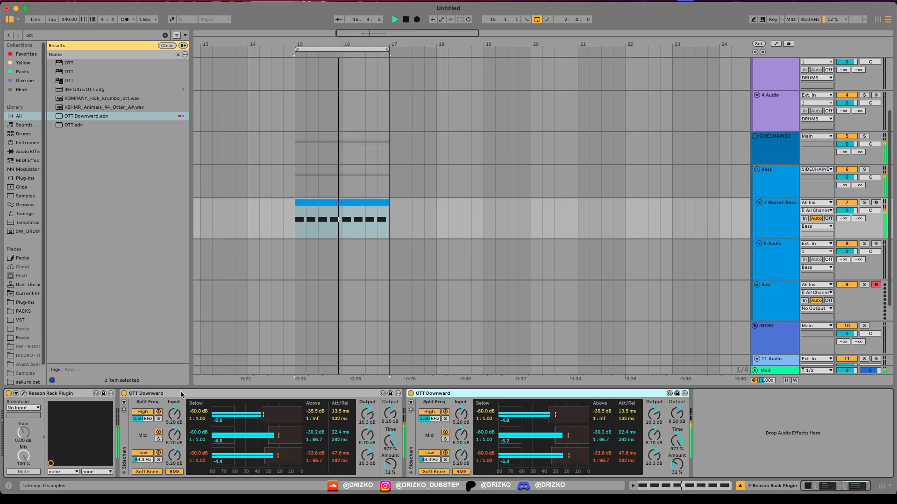
{"action": "double_click", "coordinate": [262, 393]}
{"action": "double_click", "coordinate": [260, 393]}
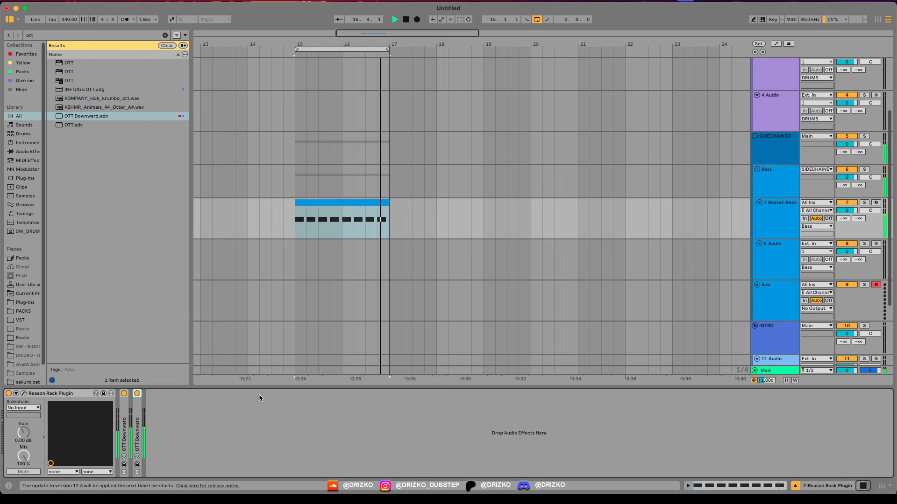
Step: Add a Saturator after the OTT devices with Soft Clip, 6.9 dB Drive and 61% Dry/Wet
{"action": "left_click", "coordinate": [180, 408]}
{"action": "key", "text": "space"}
{"action": "key", "text": "super+f"}
{"action": "type", "text": "sta"}
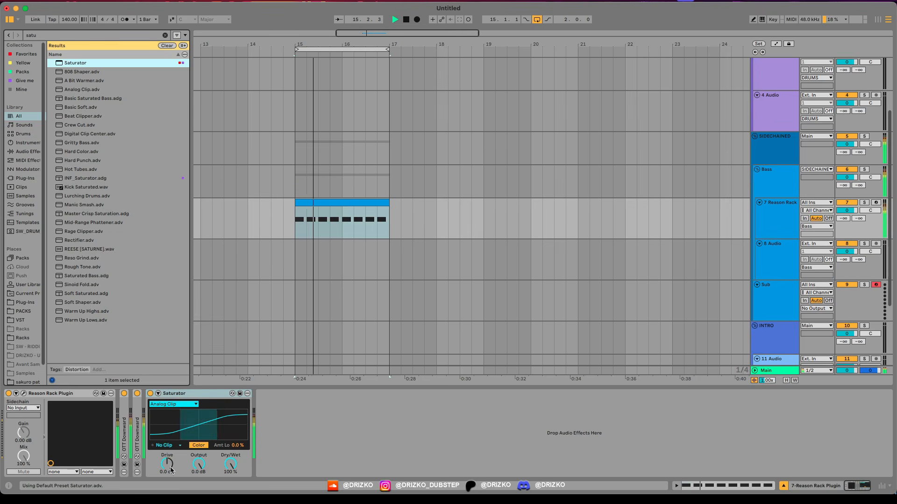
{"action": "left_click", "coordinate": [168, 446]}
{"action": "left_click", "coordinate": [167, 459]}
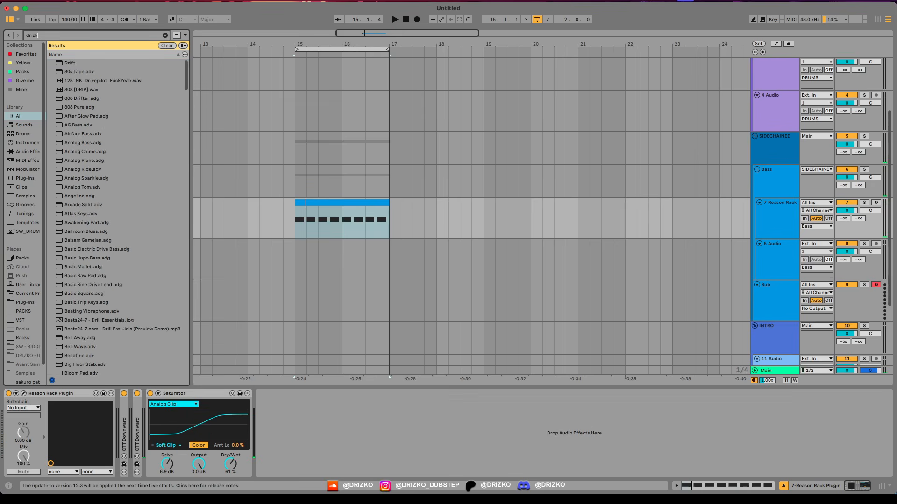
Step: Add the DRIZKO - Verb.adg rack after the Saturator, followed by a Delay at 28% Dry/Wet
{"action": "type", "text": "zk"}
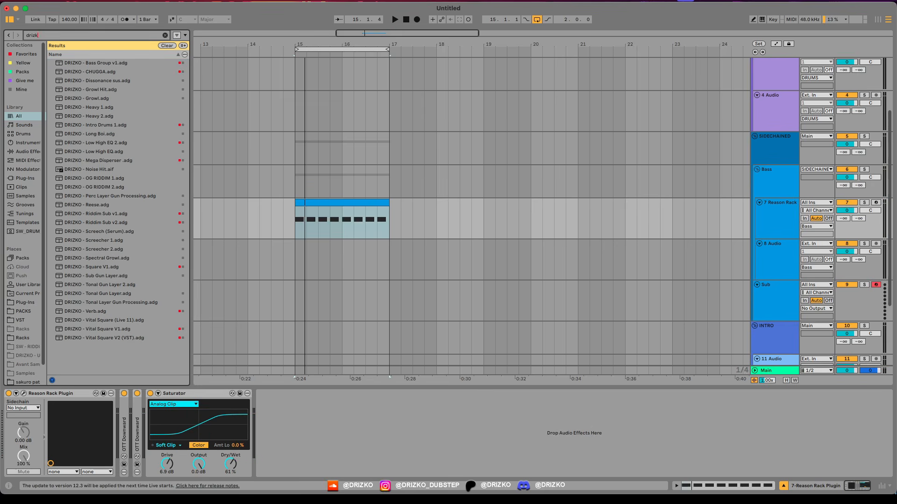
{"action": "left_click_drag", "start_coordinate": [68, 312], "coordinate": [304, 439]}
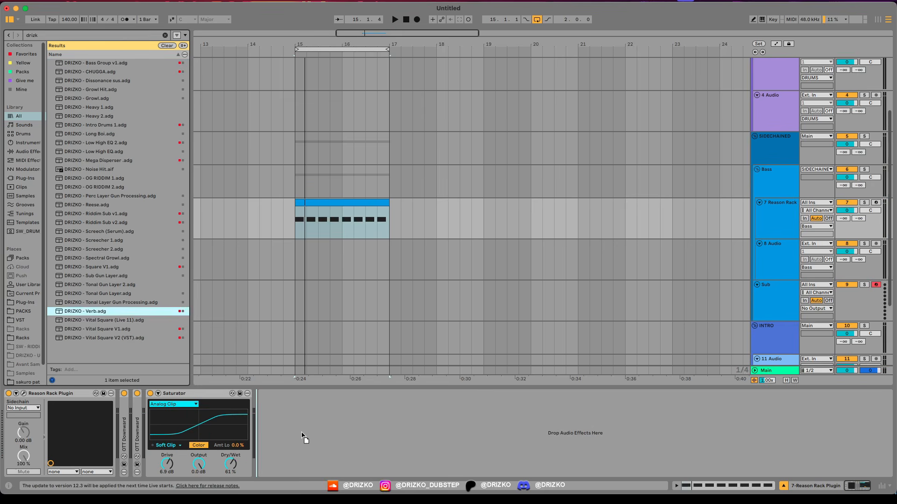
{"action": "key", "text": "space"}
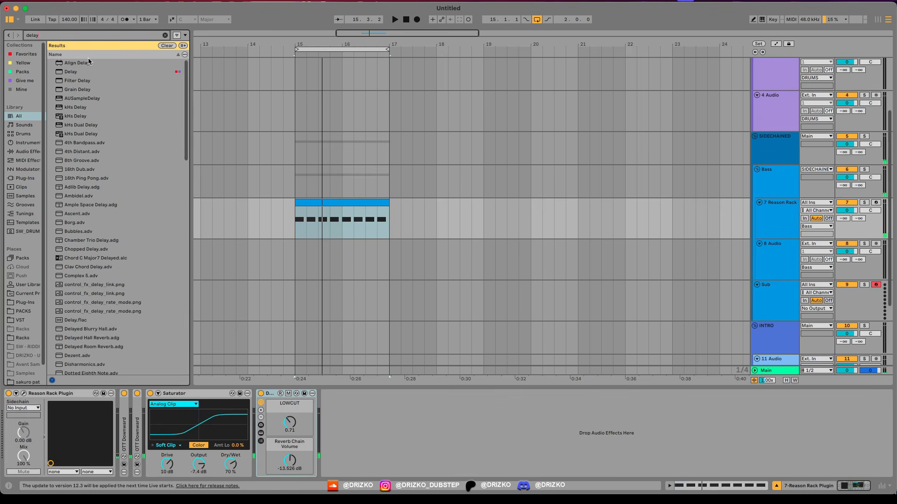
{"action": "double_click", "coordinate": [78, 73]}
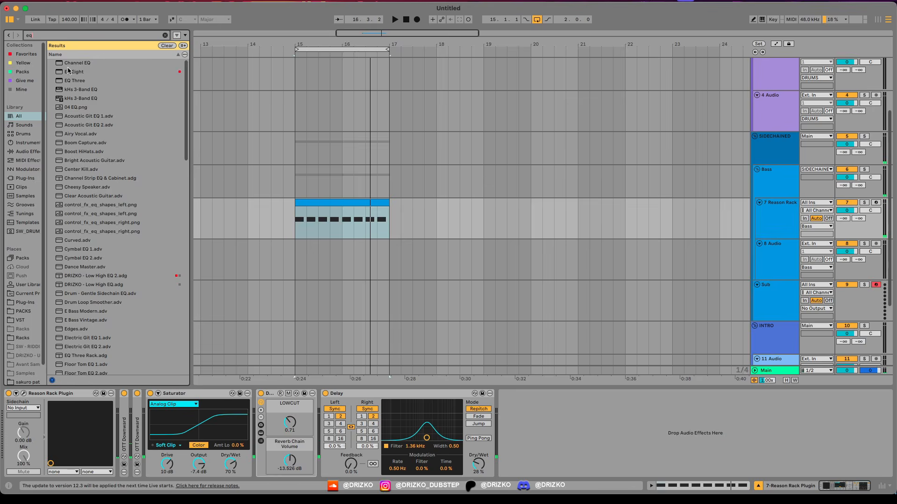
Step: Add an EQ Eight after the Delay, make band 1 a low cut and boost band 4 by 6.57 dB at 3.23 kHz
{"action": "double_click", "coordinate": [68, 71]}
{"action": "left_click", "coordinate": [532, 465]}
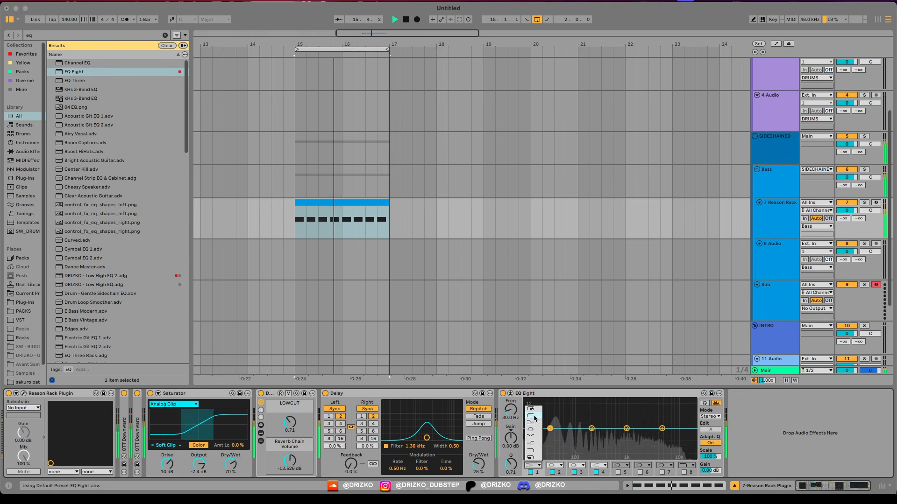
{"action": "left_click", "coordinate": [535, 417]}
{"action": "left_click_drag", "start_coordinate": [549, 429], "coordinate": [652, 416]}
Step: Offset the Delay's left and right times by -7.3% and 16%, with its filter at 984 Hz and Dry/Wet at 21%
{"action": "key", "text": "space"}
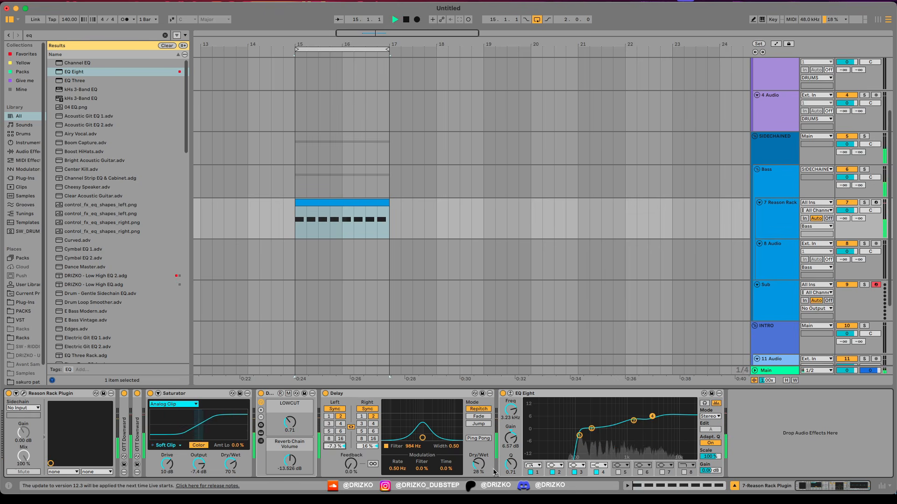
{"action": "left_click_drag", "start_coordinate": [478, 464], "coordinate": [478, 468]}
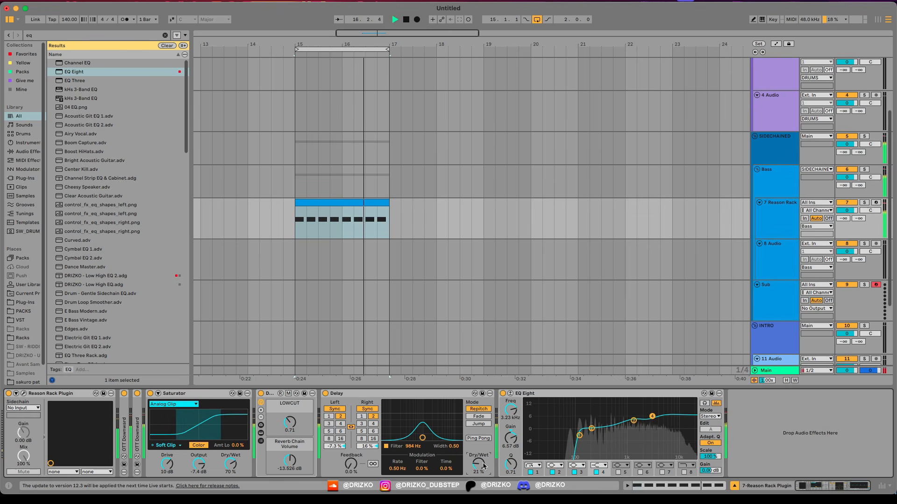
{"action": "key", "text": "space"}
Step: Insert the Reason Rack Plugin Effect between the Delay and the EQ Eight, loaded with an RV7000 MkII Reverb
{"action": "key", "text": "super+f"}
{"action": "type", "text": "rea"}
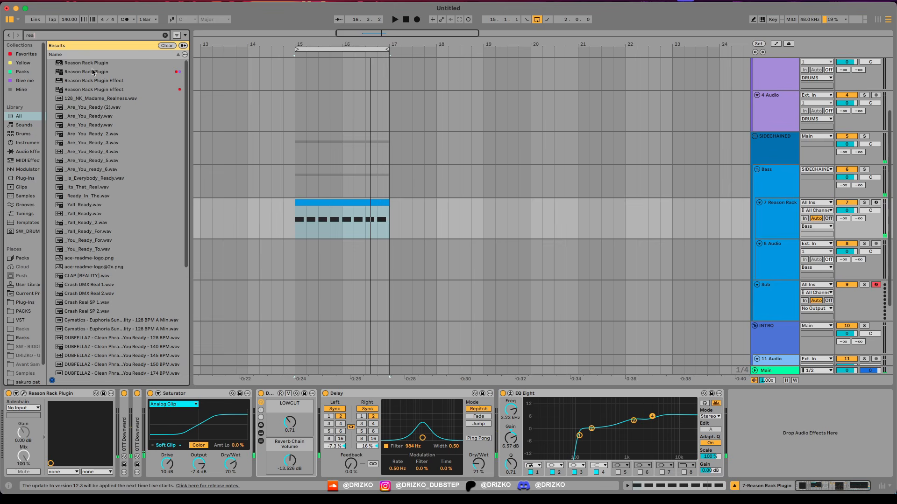
{"action": "double_click", "coordinate": [72, 88]}
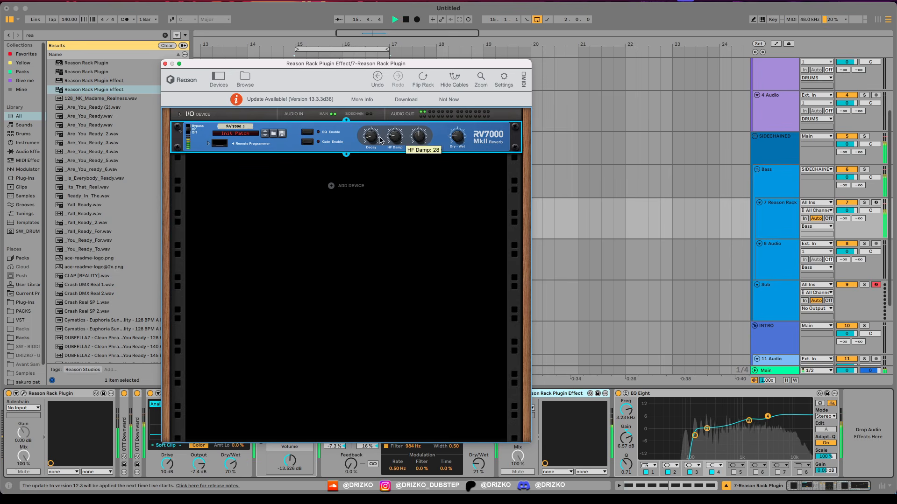
{"action": "left_click", "coordinate": [165, 64]}
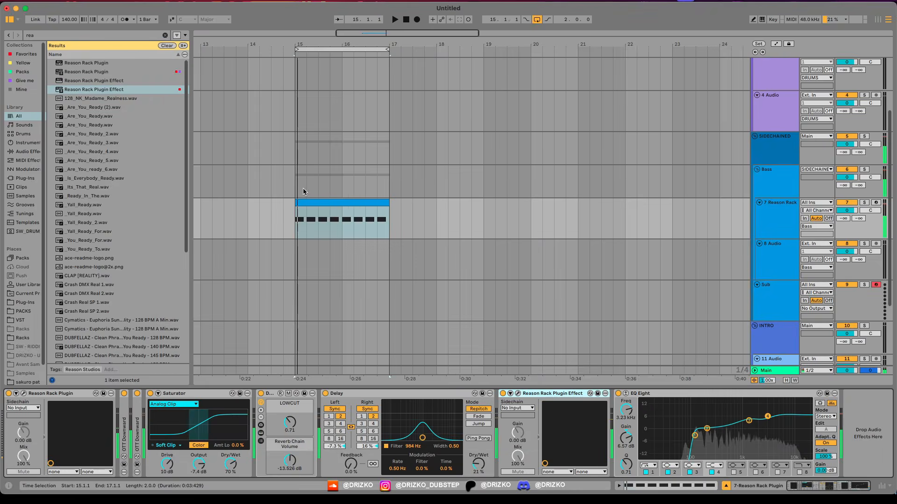
Step: Reduce the shift of Malström's oscillator A slightly in the bass track's Reason rack, and close the rack and device view
{"action": "left_click", "coordinate": [23, 394]}
{"action": "left_click_drag", "start_coordinate": [421, 178], "coordinate": [413, 177]}
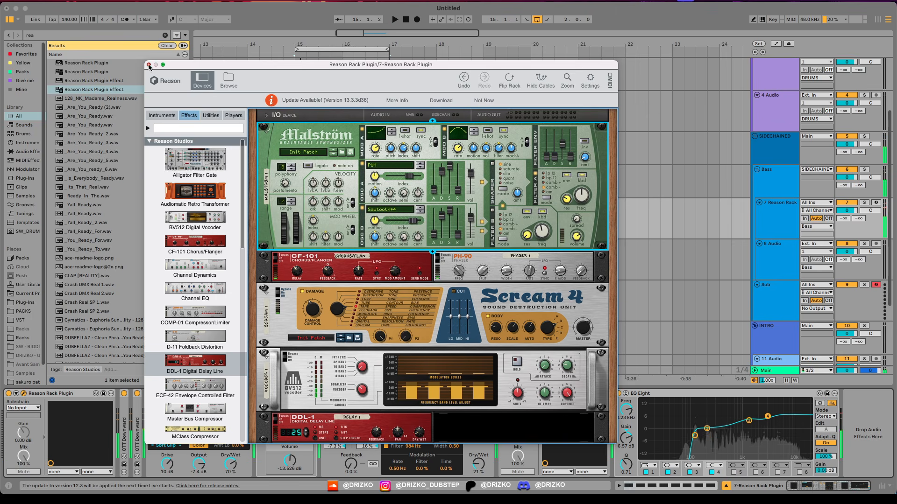
{"action": "left_click", "coordinate": [149, 65]}
{"action": "left_click", "coordinate": [494, 389]}
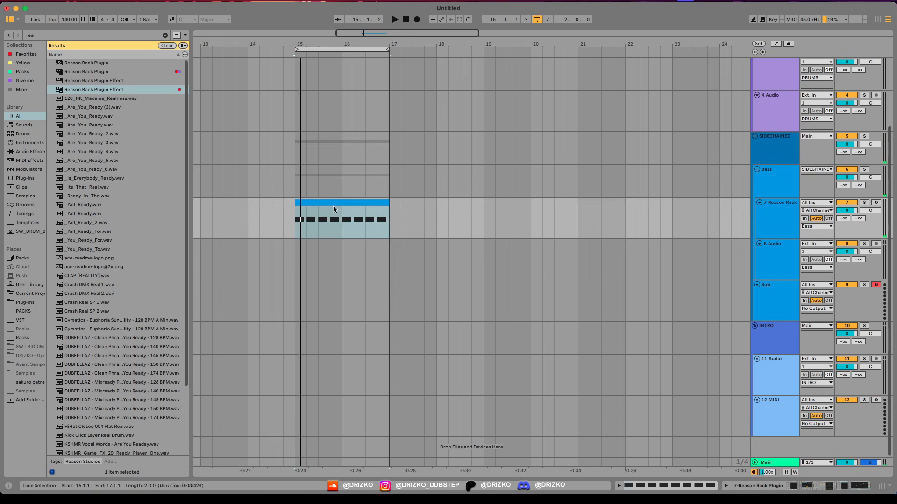
Step: Move the bass clip to bar 17, duplicate it directly behind itself, and set the loop to four bars from 17.1.1
{"action": "left_click_drag", "start_coordinate": [327, 202], "coordinate": [422, 202]}
{"action": "left_click_drag", "start_coordinate": [345, 49], "coordinate": [449, 50]}
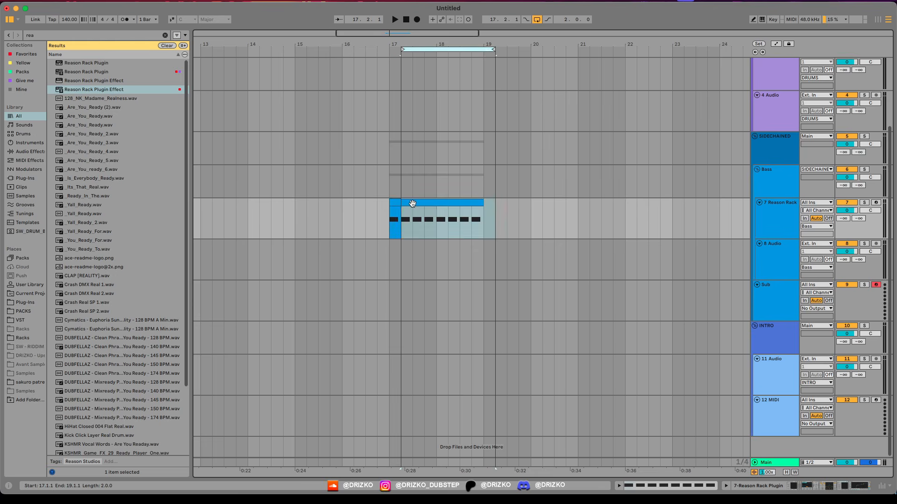
{"action": "left_click", "coordinate": [413, 203]}
{"action": "key", "text": "super+d"}
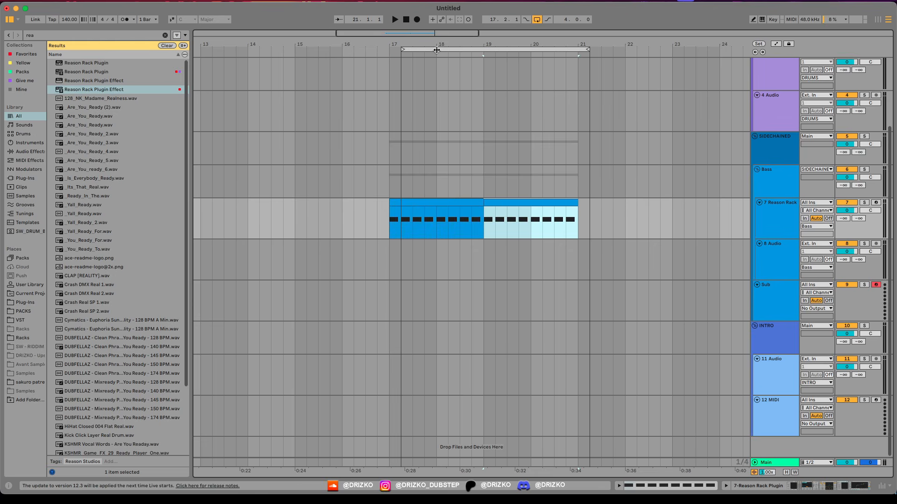
{"action": "left_click", "coordinate": [436, 50]}
{"action": "scroll", "coordinate": [421, 267], "scroll_direction": "up", "scroll_amount": 3}
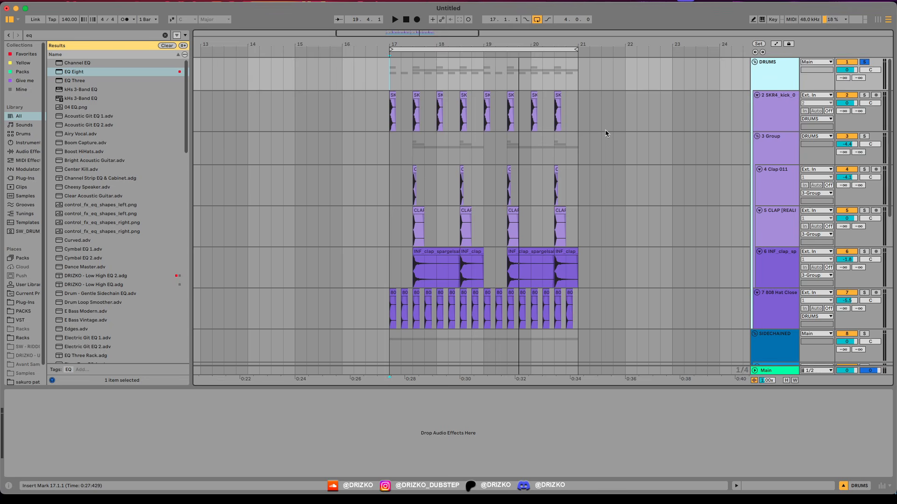
Step: Review the kick, clap and hi-hat clips of the drum group and play the drum loop from bar 17
{"action": "left_click", "coordinate": [397, 117]}
{"action": "left_click_drag", "start_coordinate": [413, 189], "coordinate": [430, 266]}
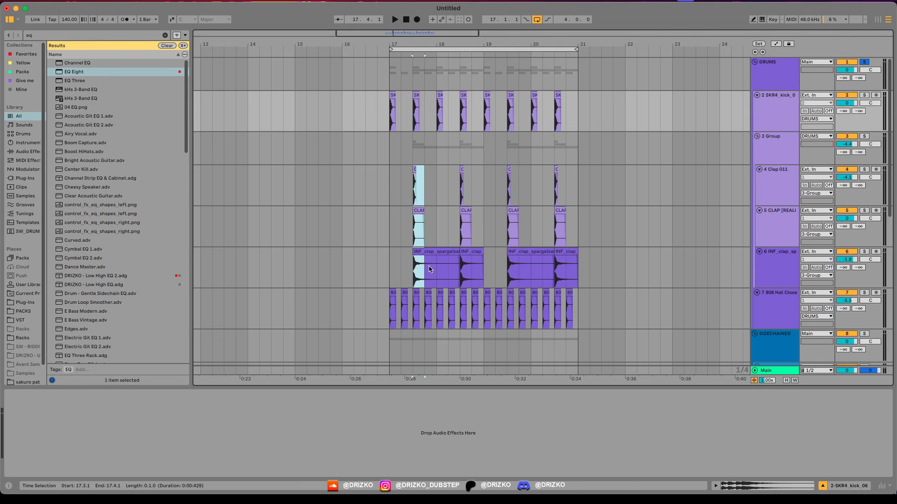
{"action": "left_click_drag", "start_coordinate": [389, 303], "coordinate": [577, 317]}
{"action": "left_click", "coordinate": [395, 119]}
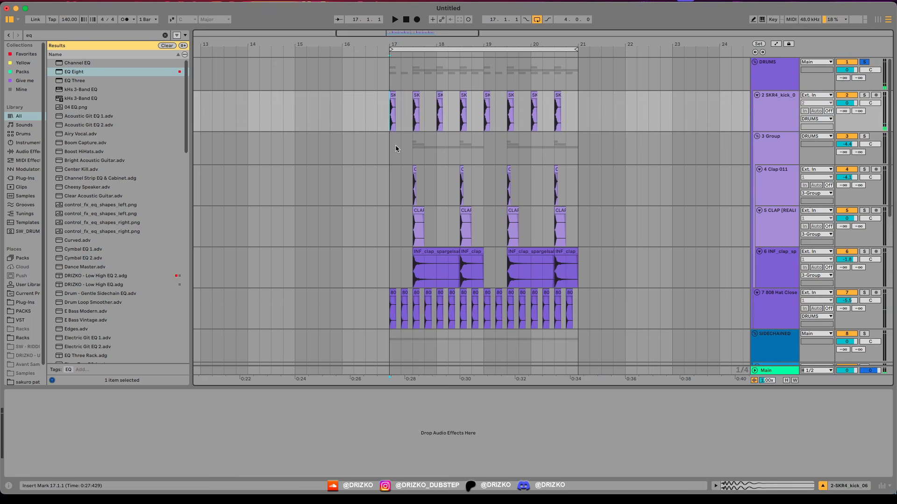
{"action": "key", "text": "space"}
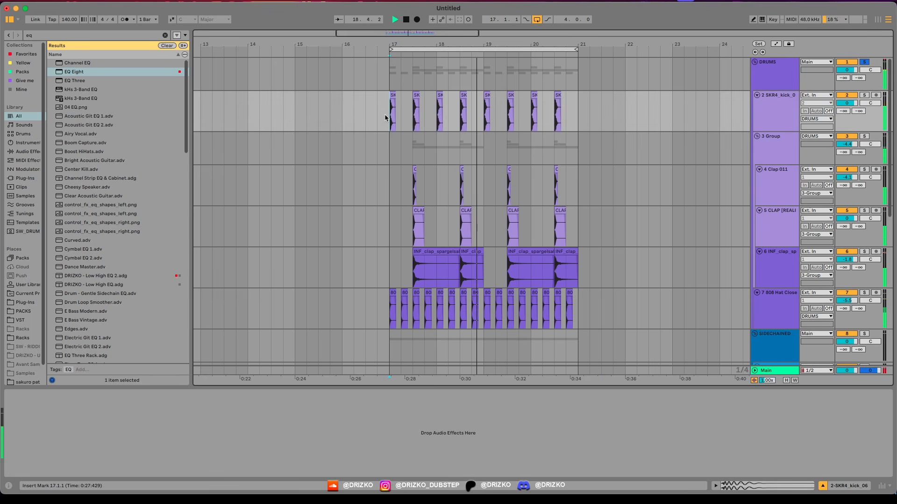
{"action": "key", "text": "space"}
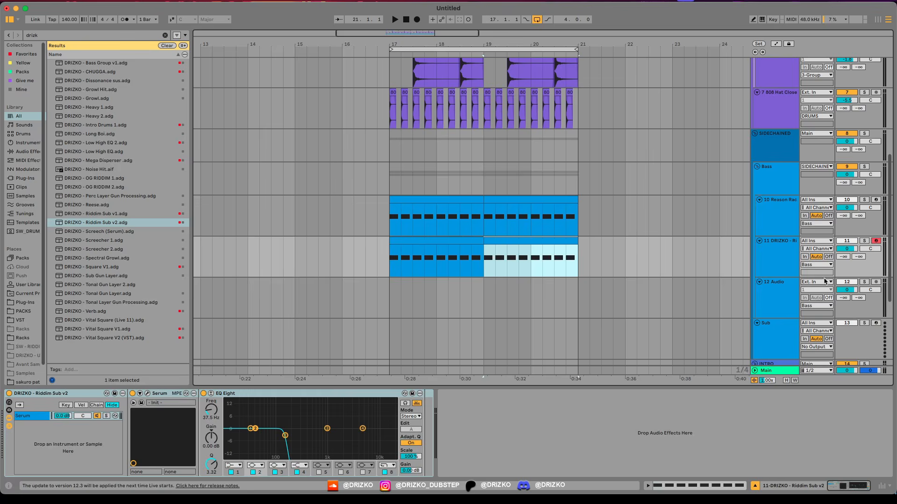
Step: Play the bass and sub with the drums, and consolidate each track's two clips into one four-bar clip
{"action": "left_click_drag", "start_coordinate": [389, 219], "coordinate": [374, 233]}
{"action": "key", "text": "space"}
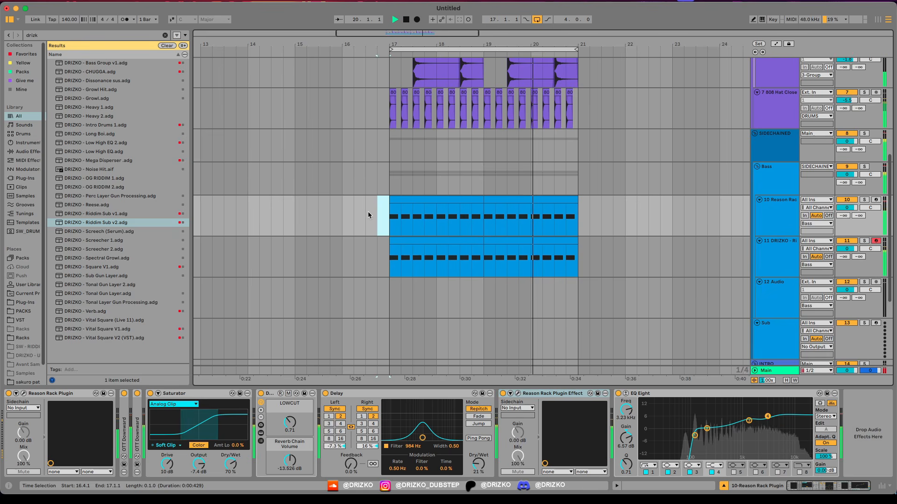
{"action": "left_click", "coordinate": [423, 200]}
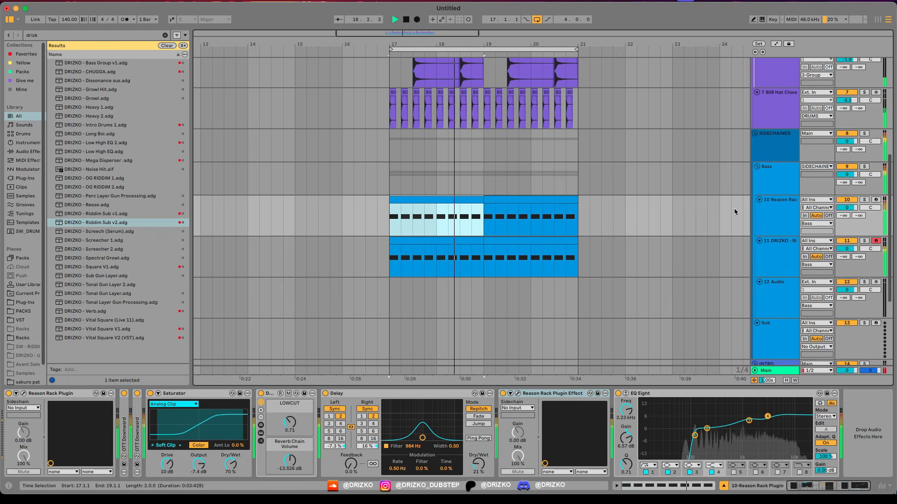
{"action": "left_click", "coordinate": [494, 200]}
{"action": "key", "text": "space"}
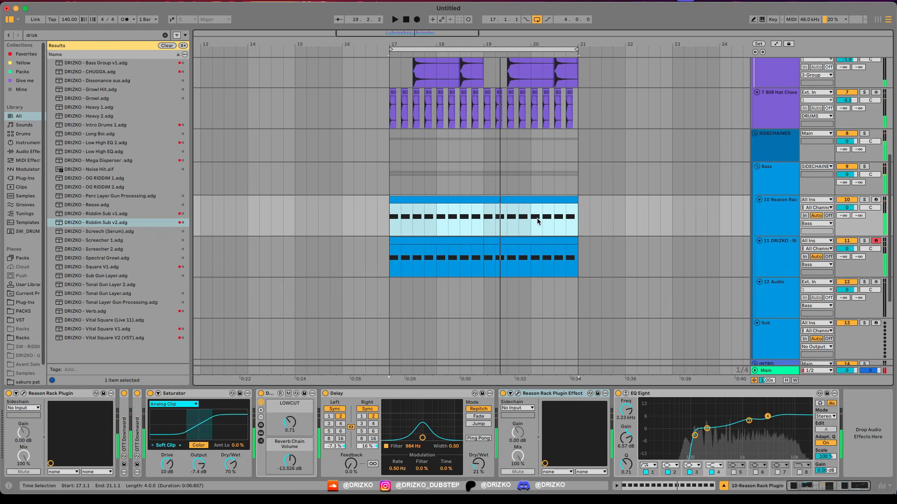
{"action": "left_click", "coordinate": [529, 241]}
{"action": "left_click", "coordinate": [529, 240], "text": "shift"}
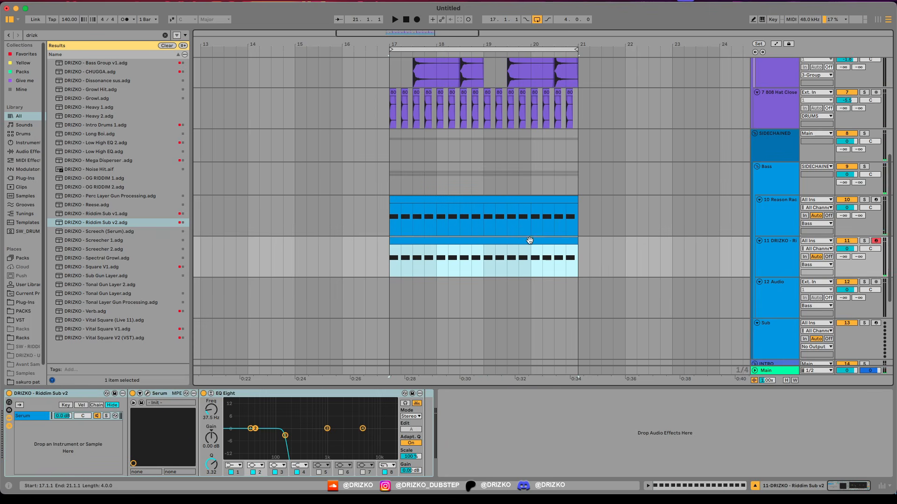
Step: Repeat the long E0 note that starts at 2.1.1 every two beats through the end of the eight-bar bass clip
{"action": "left_click", "coordinate": [481, 223]}
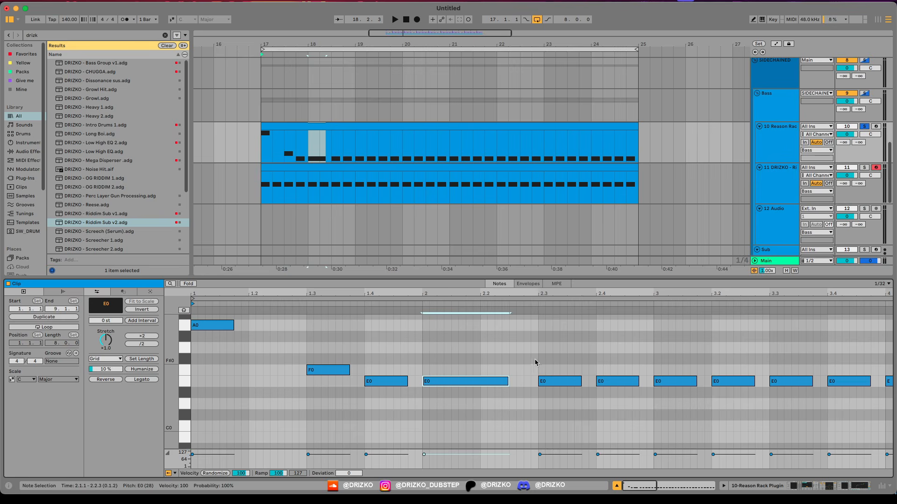
{"action": "key", "text": "ctrl+d"}
{"action": "key", "text": "ctrl+d"}
{"action": "key", "text": "ctrl+d"}
{"action": "key", "text": "ctrl+d"}
{"action": "key", "text": "ctrl+d"}
{"action": "key", "text": "ctrl+d"}
{"action": "key", "text": "ctrl+d"}
{"action": "key", "text": "ctrl+d"}
{"action": "key", "text": "ctrl+d"}
{"action": "key", "text": "ctrl+d"}
{"action": "key", "text": "ctrl+d"}
{"action": "key", "text": "ctrl+d"}
{"action": "key", "text": "ctrl+d"}
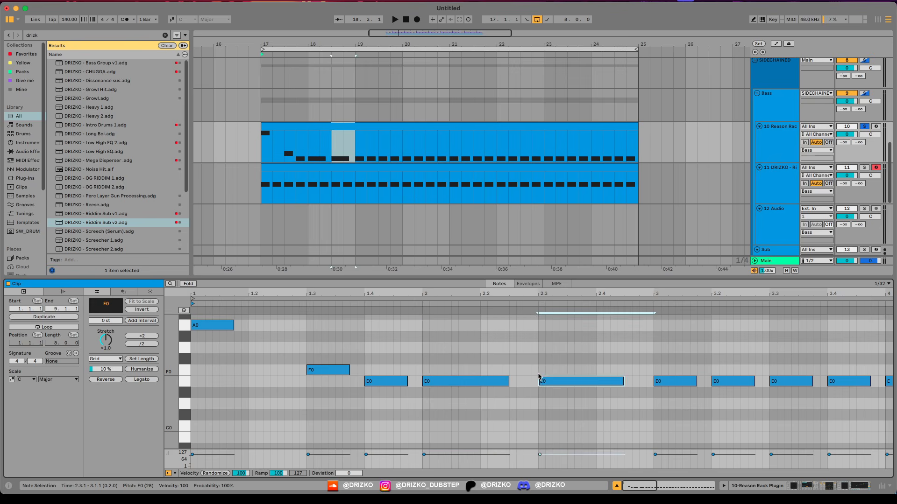
{"action": "key", "text": "shift+Tab"}
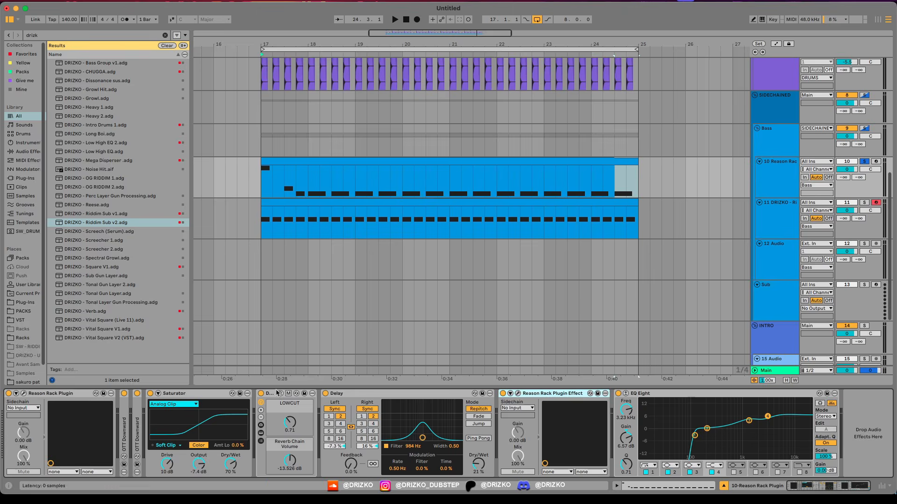
Step: Automate Malström's Modulator B Rate on the bass track with a step at bar 18, using 0.7244 before it, and play it
{"action": "left_click", "coordinate": [23, 393]}
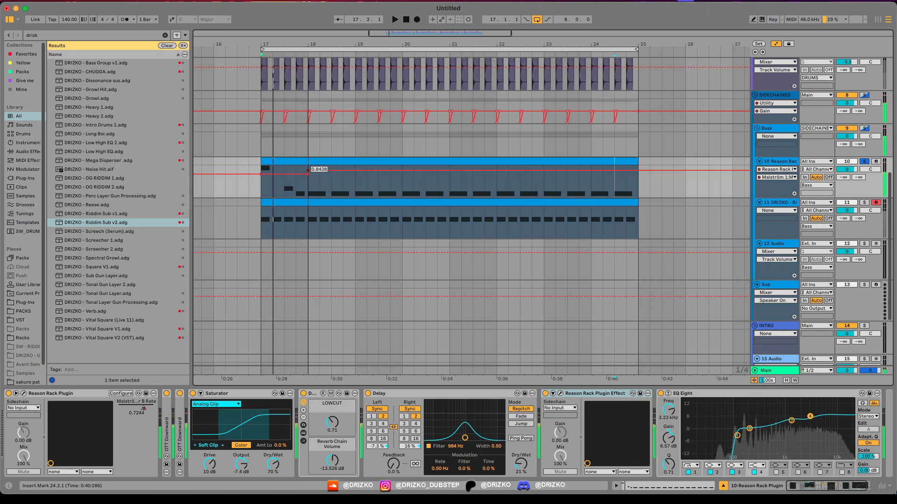
{"action": "left_click", "coordinate": [308, 185]}
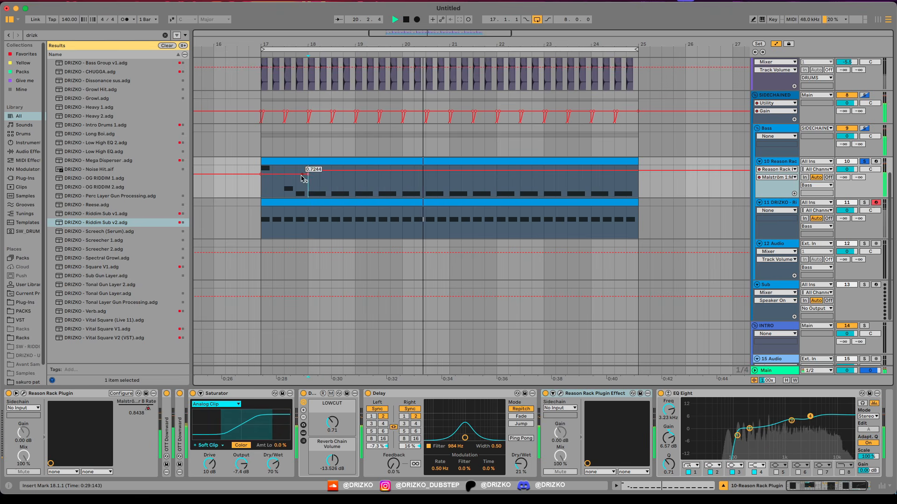
{"action": "key", "text": "space"}
{"action": "key", "text": "space"}
{"action": "left_click", "coordinate": [312, 161]}
{"action": "key", "text": "space"}
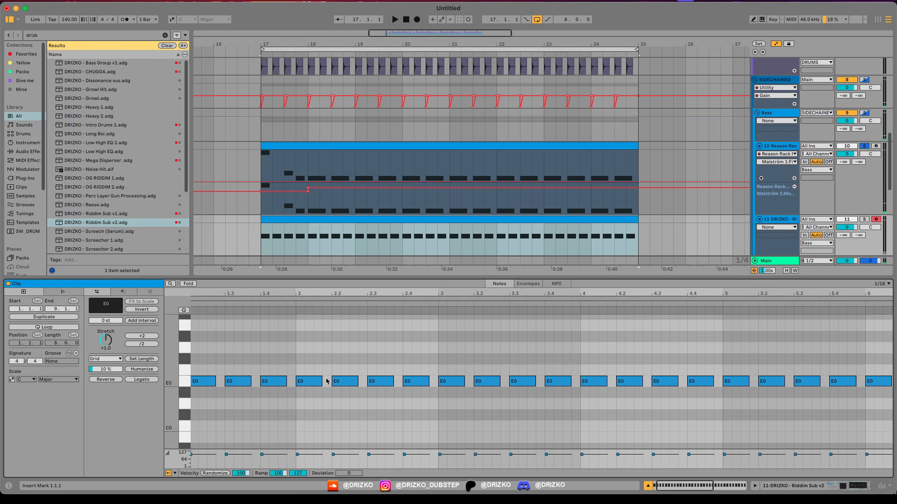
Step: Match the sub clip's E0 notes to the bass rhythm and automate Serum's LFO1 Rate with a change at bar 18
{"action": "left_click", "coordinate": [320, 381]}
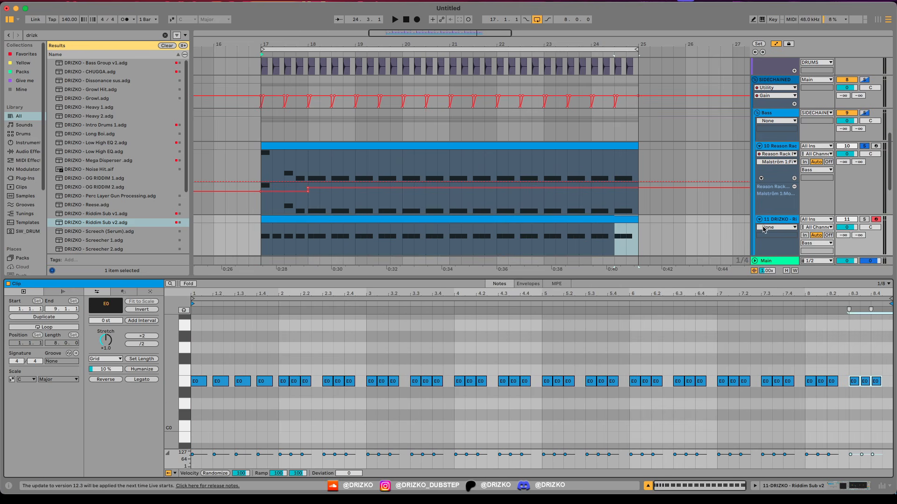
{"action": "double_click", "coordinate": [774, 220]}
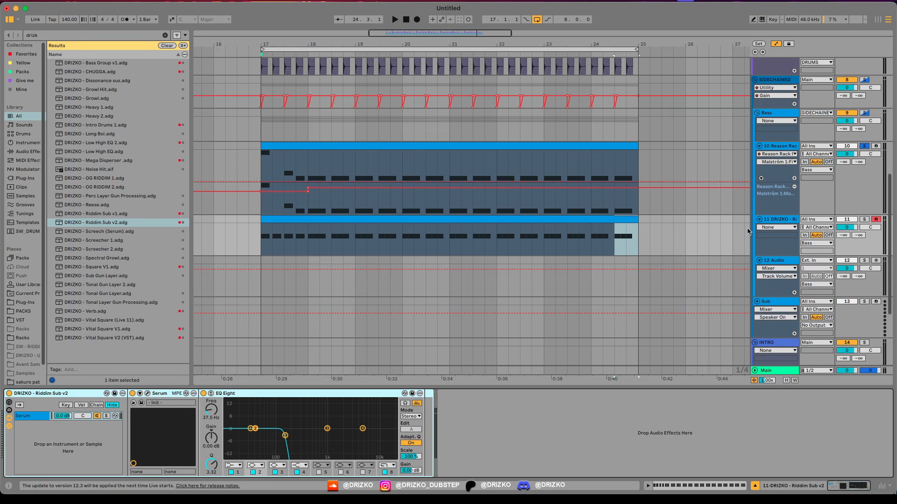
{"action": "left_click", "coordinate": [148, 394]}
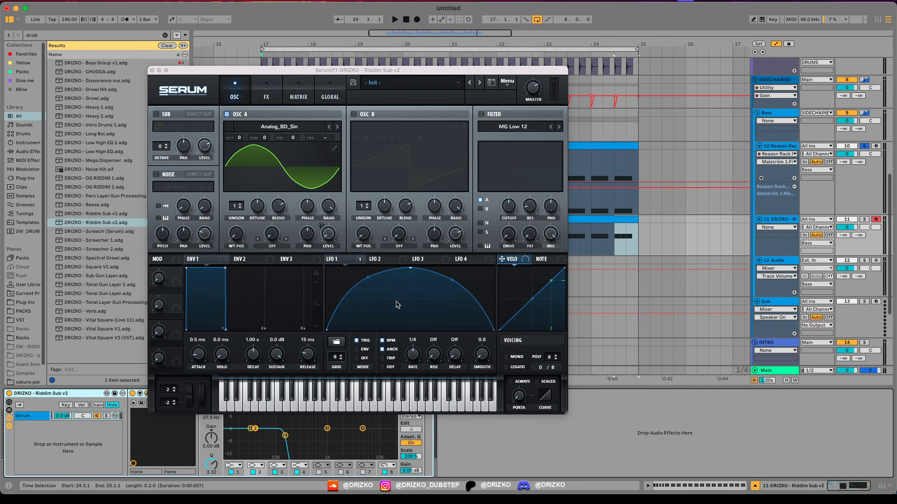
{"action": "left_click", "coordinate": [417, 356]}
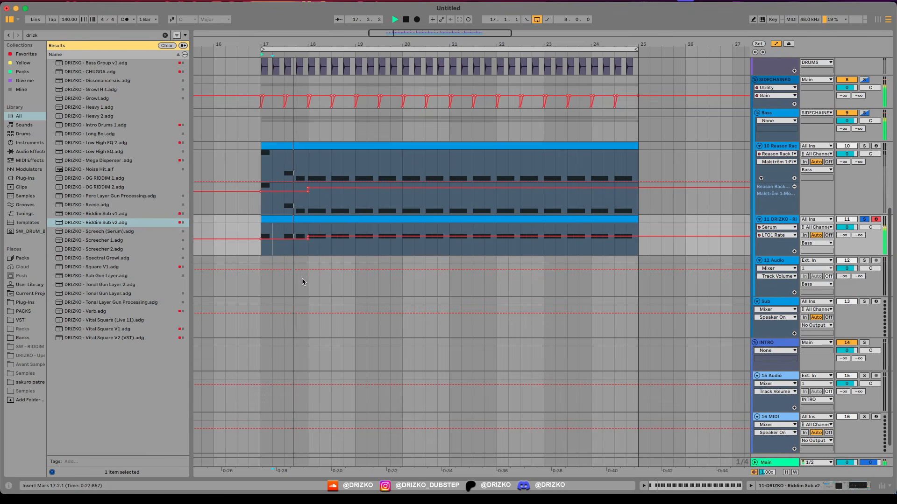
{"action": "left_click", "coordinate": [766, 113]}
{"action": "left_click", "coordinate": [776, 80]}
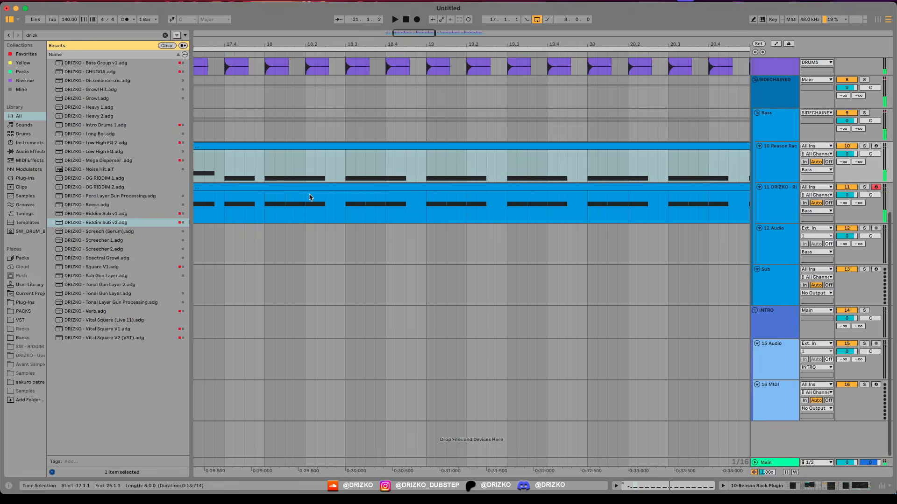
Step: Split the sub clip's long E0 notes into shorter ones and place a one-beat E0 note from 2.2 to 2.3
{"action": "double_click", "coordinate": [309, 188]}
{"action": "double_click", "coordinate": [305, 382]}
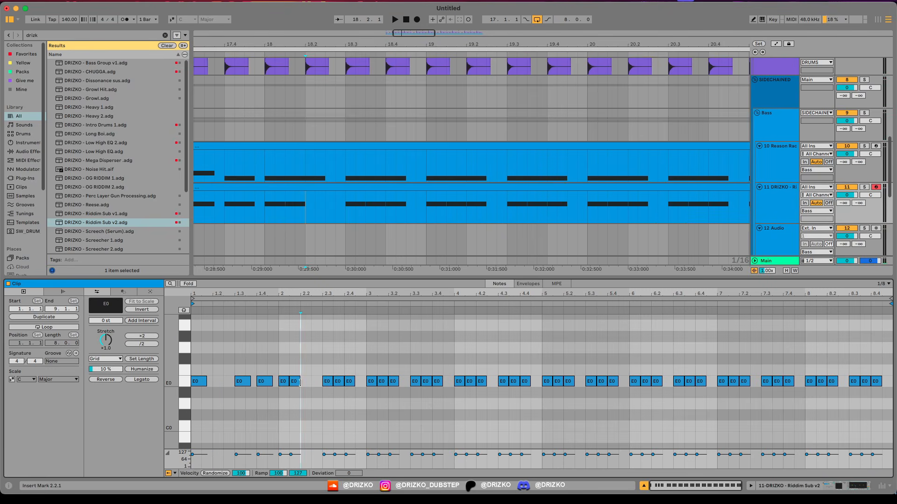
{"action": "left_click_drag", "start_coordinate": [299, 382], "coordinate": [322, 383]}
Step: Add an LFO1 Rate automation change at 18.2.1 on the sub track and play it from bar 18
{"action": "key", "text": "a"}
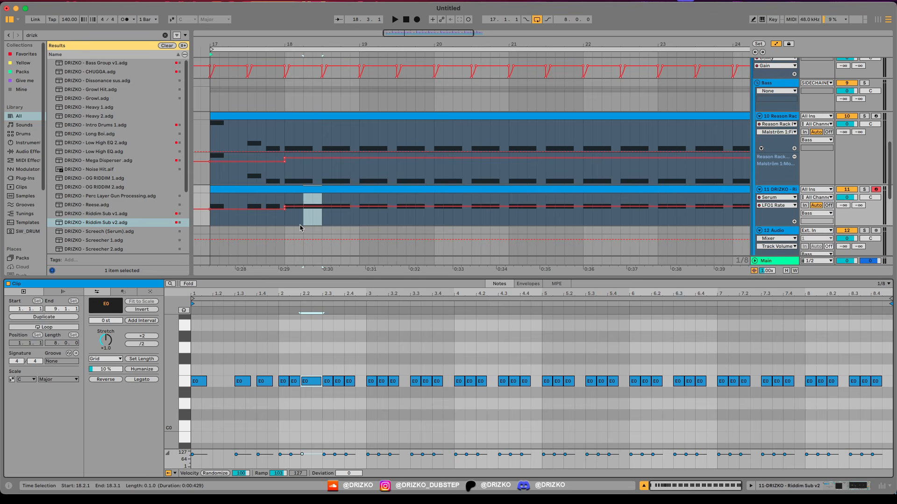
{"action": "left_click", "coordinate": [410, 212]}
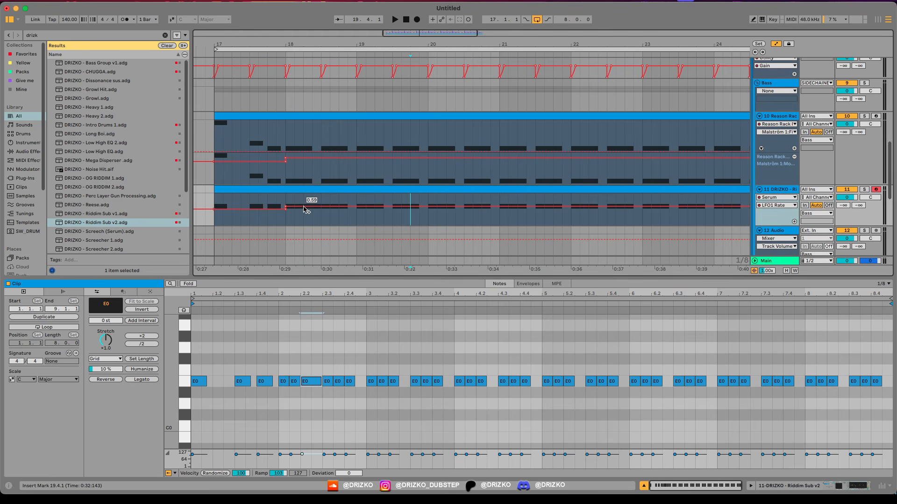
{"action": "left_click", "coordinate": [304, 209]}
{"action": "left_click", "coordinate": [310, 214]}
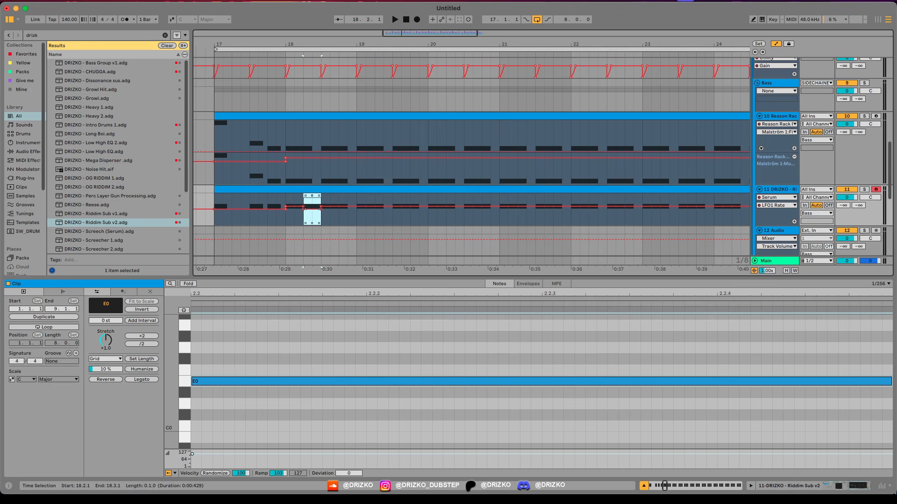
{"action": "left_click", "coordinate": [286, 222]}
{"action": "key", "text": "space"}
{"action": "key", "text": "minus"}
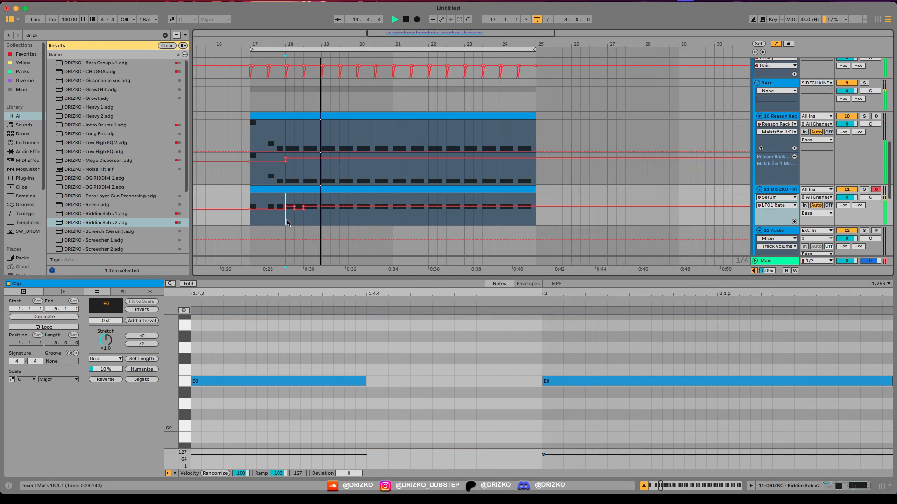
Step: Duplicate the sub clip's section from 18.1.1 to 18.3.1 repeatedly up to bar 25 and play the loop
{"action": "left_click_drag", "start_coordinate": [288, 219], "coordinate": [304, 211]}
{"action": "key", "text": "a"}
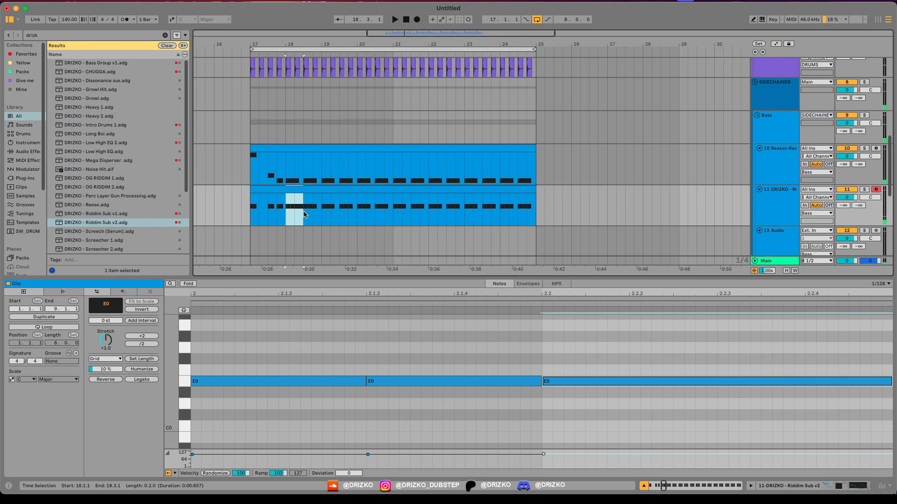
{"action": "key", "text": "super+d"}
{"action": "key", "text": "super+d"}
{"action": "key", "text": "super+d"}
{"action": "key", "text": "super+d"}
{"action": "key", "text": "super+d"}
{"action": "key", "text": "super+d"}
{"action": "left_click", "coordinate": [265, 189]}
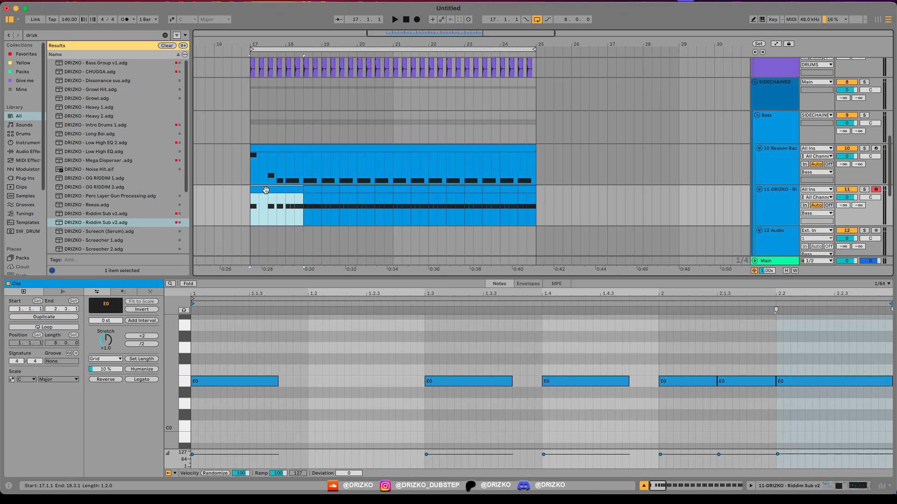
{"action": "key", "text": "space"}
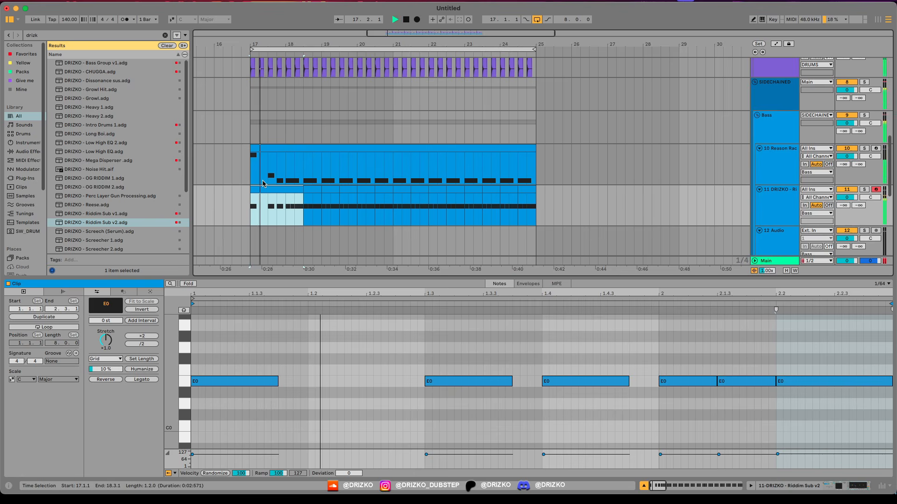
{"action": "scroll", "coordinate": [264, 201], "scroll_direction": "up", "scroll_amount": 5}
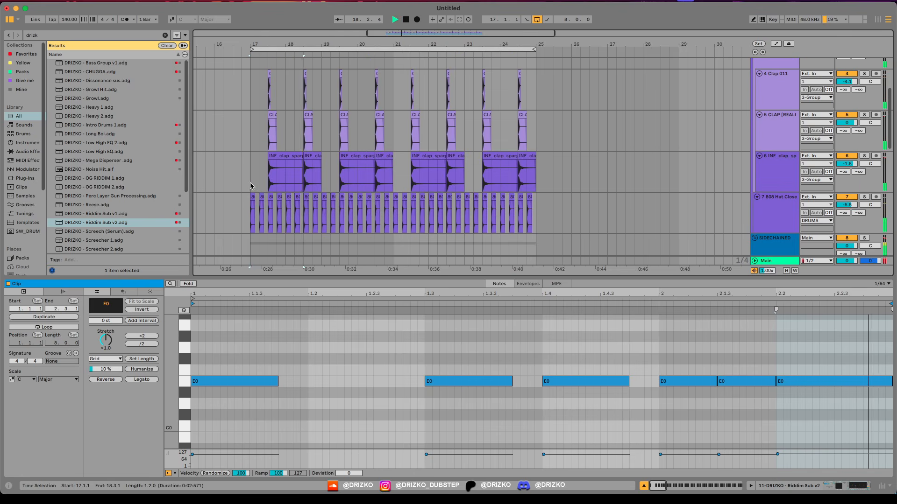
Step: Add a one-beat F0 note at 5.2 in the Reason Rack bass clip and match it in the sub clip
{"action": "double_click", "coordinate": [316, 275]}
{"action": "scroll", "coordinate": [315, 276], "scroll_direction": "down", "scroll_amount": 4}
{"action": "scroll", "coordinate": [283, 215], "scroll_direction": "up", "scroll_amount": 5}
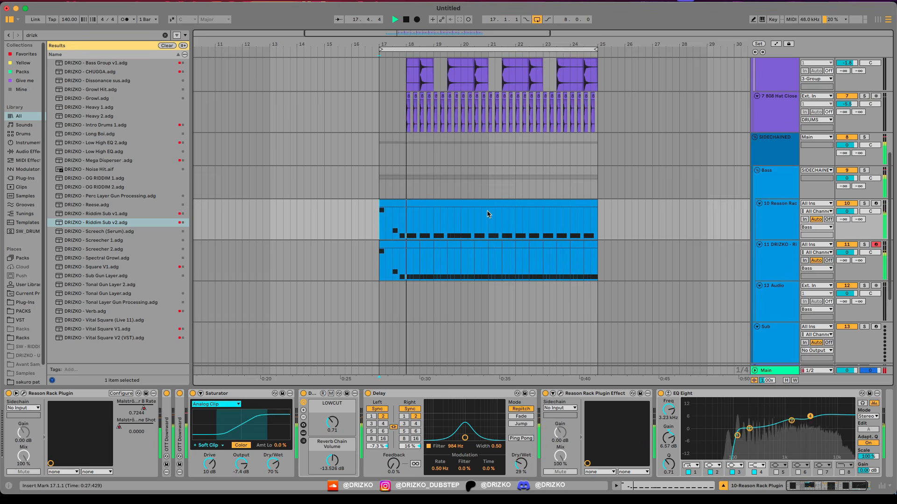
{"action": "scroll", "coordinate": [489, 215], "scroll_direction": "up", "scroll_amount": 2}
{"action": "double_click", "coordinate": [492, 202]}
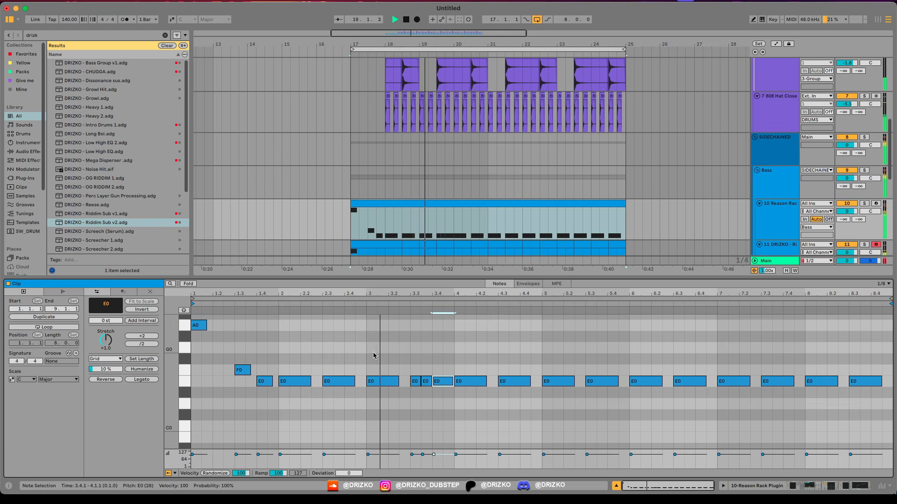
{"action": "double_click", "coordinate": [563, 371]}
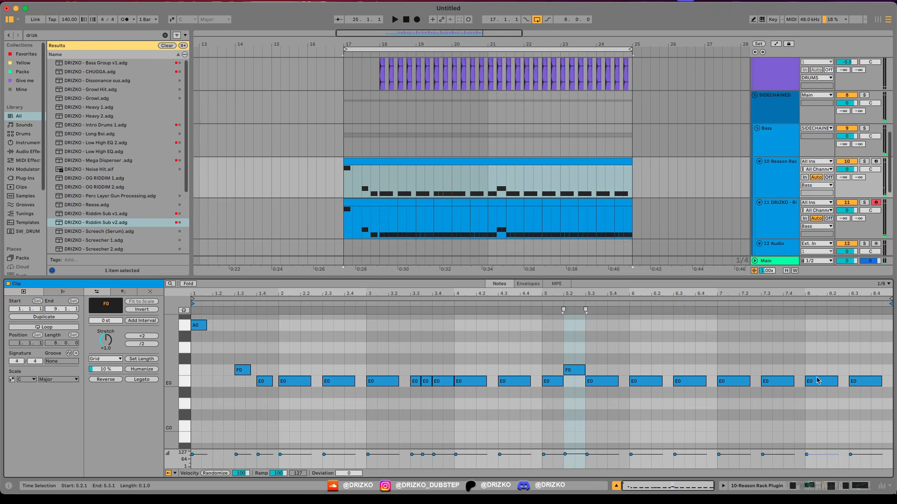
Step: Change the Reason Rack bass track's Malström automation from 24.3 to 24.4 and play that section
{"action": "key", "text": "a"}
{"action": "scroll", "coordinate": [617, 183], "scroll_direction": "up", "scroll_amount": 3}
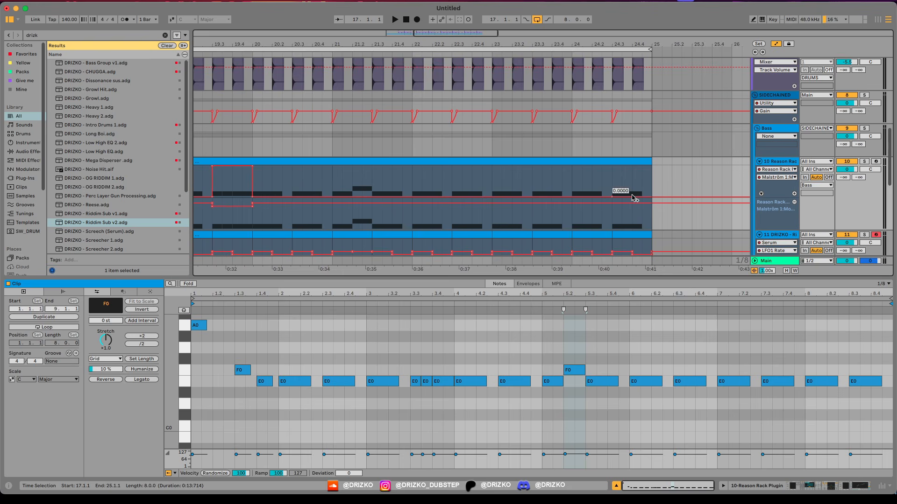
{"action": "left_click", "coordinate": [627, 208]}
{"action": "key", "text": "space"}
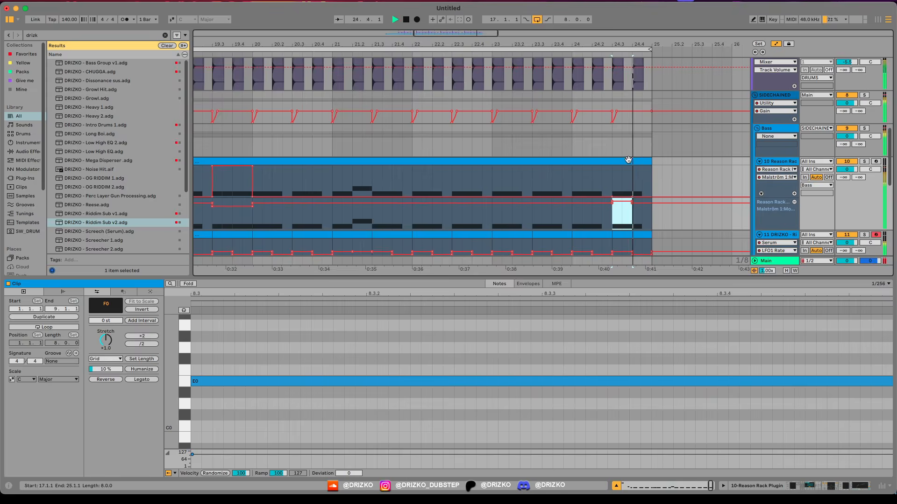
{"action": "scroll", "coordinate": [615, 165], "scroll_direction": "down", "scroll_amount": 5}
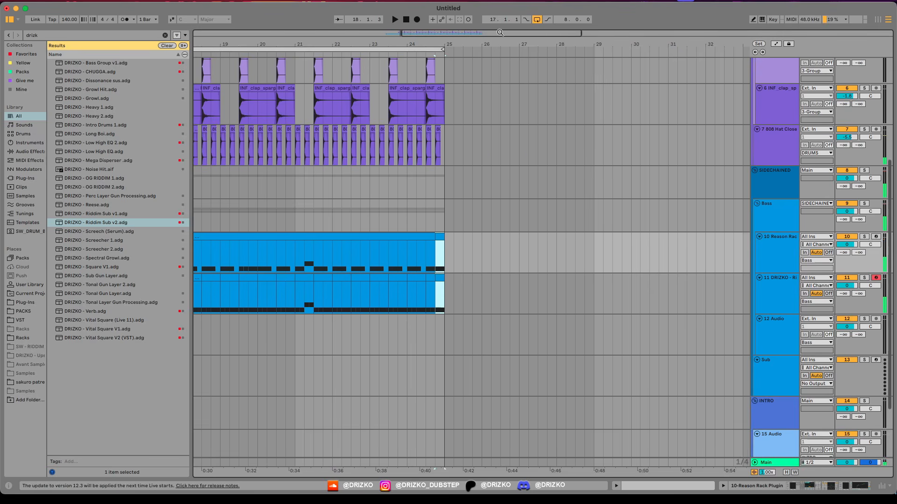
Step: Duplicate the Reason Rack bass track and remove the copy's clip material before 18.2.1
{"action": "left_click_drag", "start_coordinate": [499, 32], "coordinate": [445, 33]}
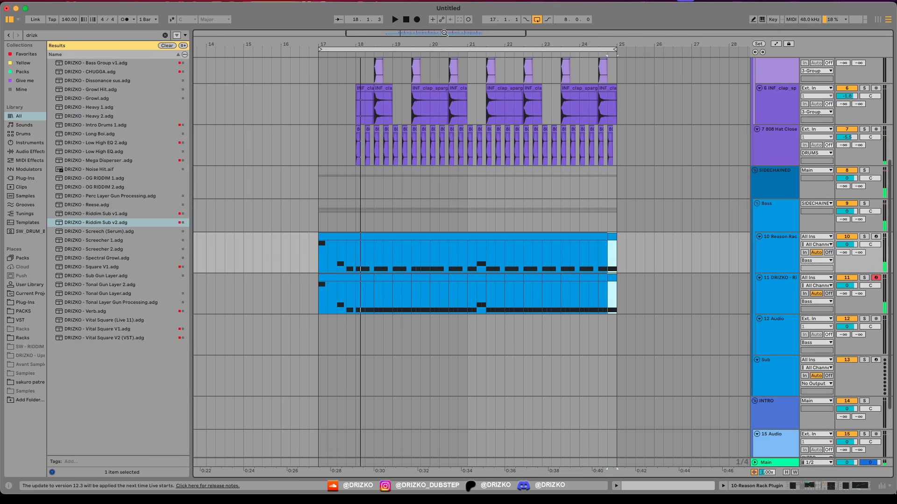
{"action": "scroll", "coordinate": [531, 218], "scroll_direction": "up", "scroll_amount": 5}
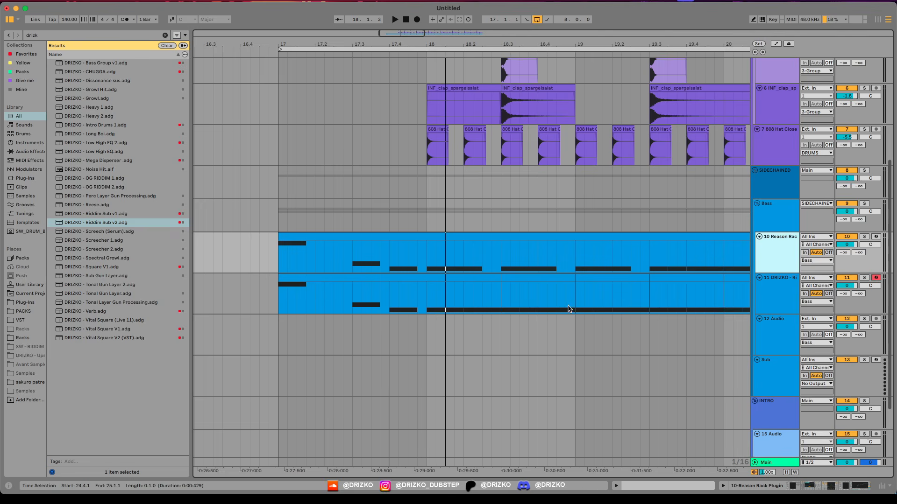
{"action": "key", "text": "ctrl+d"}
{"action": "left_click_drag", "start_coordinate": [426, 299], "coordinate": [252, 301]}
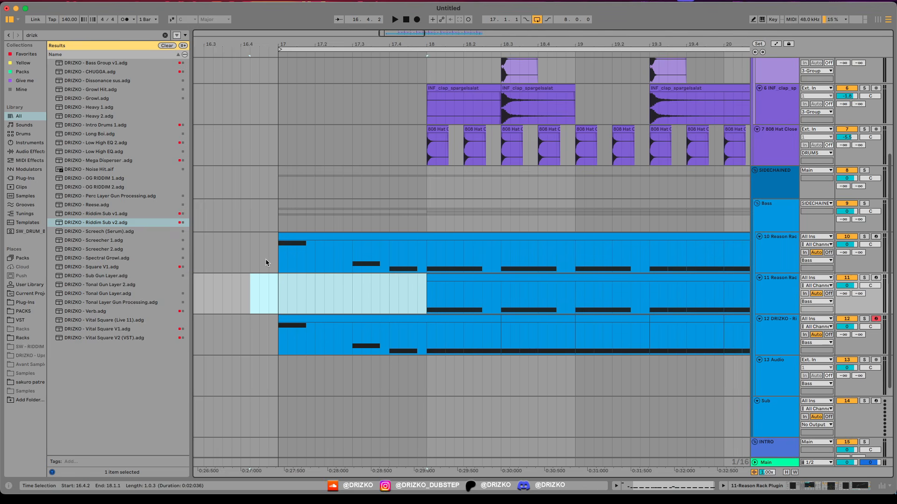
{"action": "left_click_drag", "start_coordinate": [427, 295], "coordinate": [459, 294]}
{"action": "scroll", "coordinate": [504, 302], "scroll_direction": "down", "scroll_amount": 5}
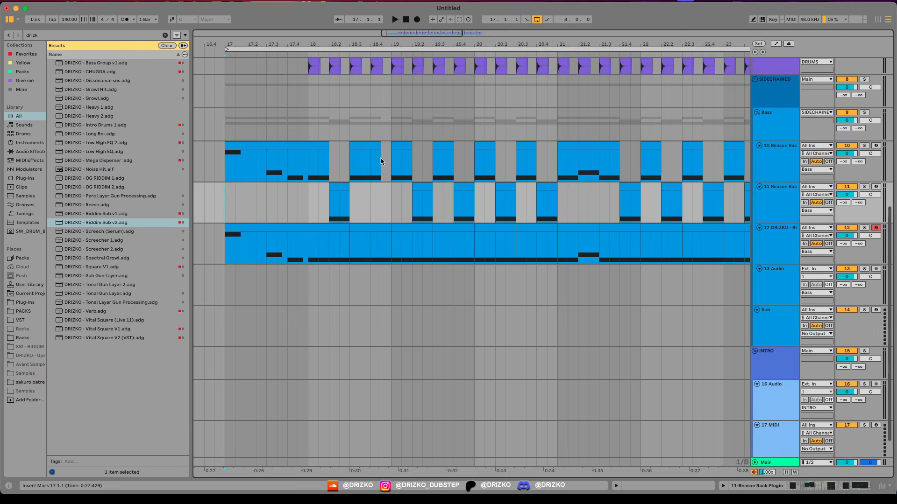
Step: Delete the duplicate bass track's clip at 20.4.1 and extend the original track's clip at 20.3 to 20.4.3
{"action": "key", "text": "space"}
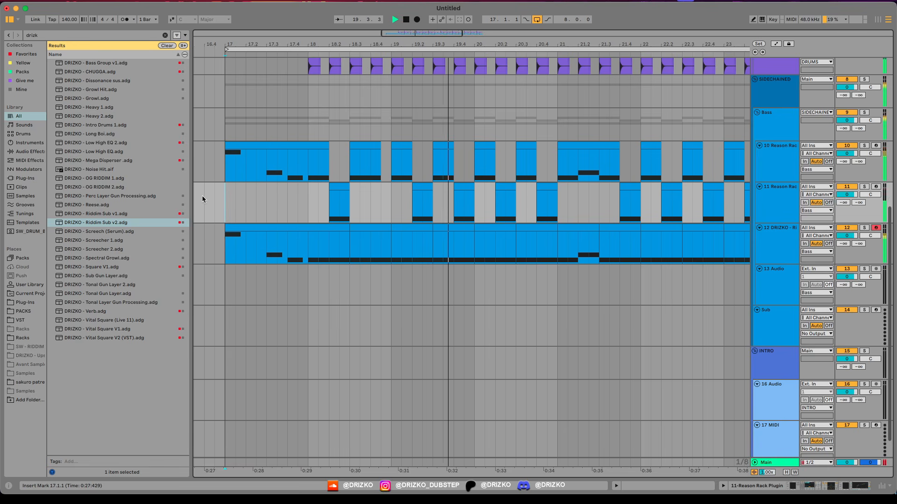
{"action": "key", "text": "space"}
{"action": "double_click", "coordinate": [538, 151]}
{"action": "left_click", "coordinate": [548, 187]}
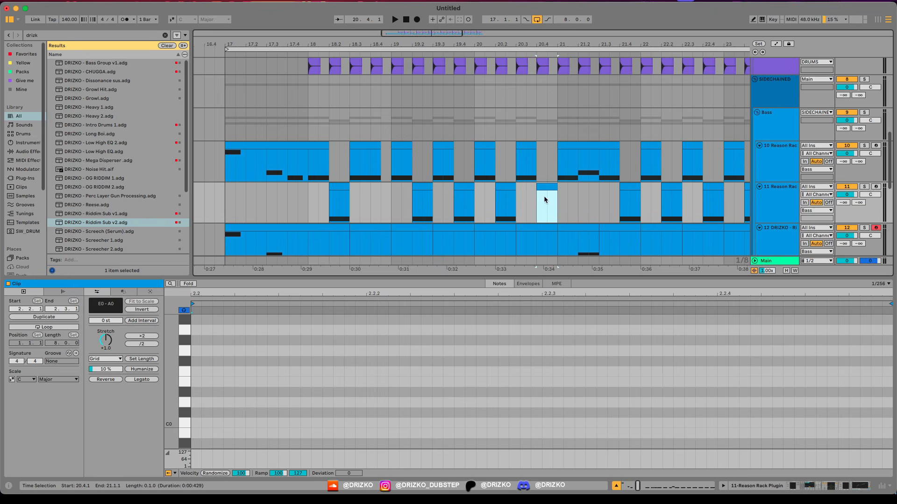
{"action": "key", "text": "Delete"}
{"action": "left_click_drag", "start_coordinate": [536, 147], "coordinate": [546, 149]}
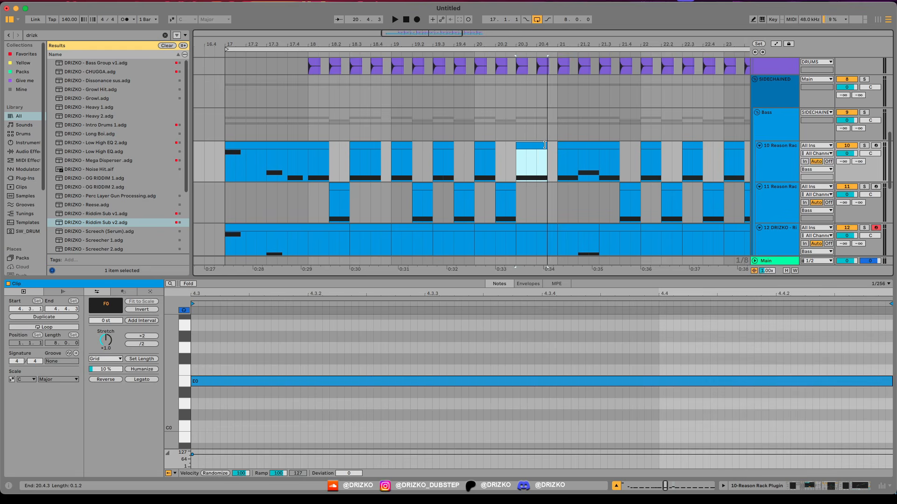
Step: Clear the duplicate bass track from 23.2.1 to 23.3.1 and play the loop
{"action": "scroll", "coordinate": [546, 152], "scroll_direction": "down", "scroll_amount": 4}
{"action": "left_click", "coordinate": [552, 155]}
{"action": "key", "text": "space"}
{"action": "left_click_drag", "start_coordinate": [452, 34], "coordinate": [453, 75]}
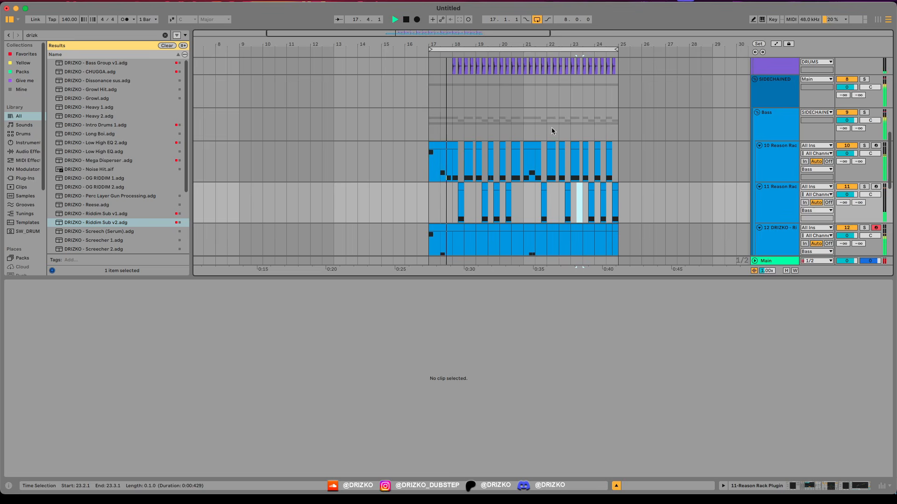
Step: Delete the duplicate bass track's clip at 24.2.1 and extend the original bass clip at 24.1.1 to 24.2.3
{"action": "left_click", "coordinate": [602, 186]}
{"action": "key", "text": "Delete"}
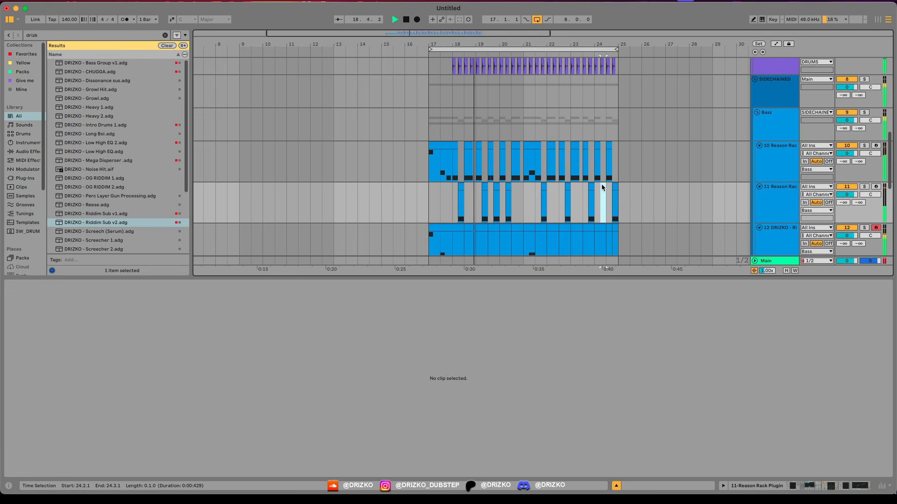
{"action": "scroll", "coordinate": [601, 184], "scroll_direction": "up", "scroll_amount": 5}
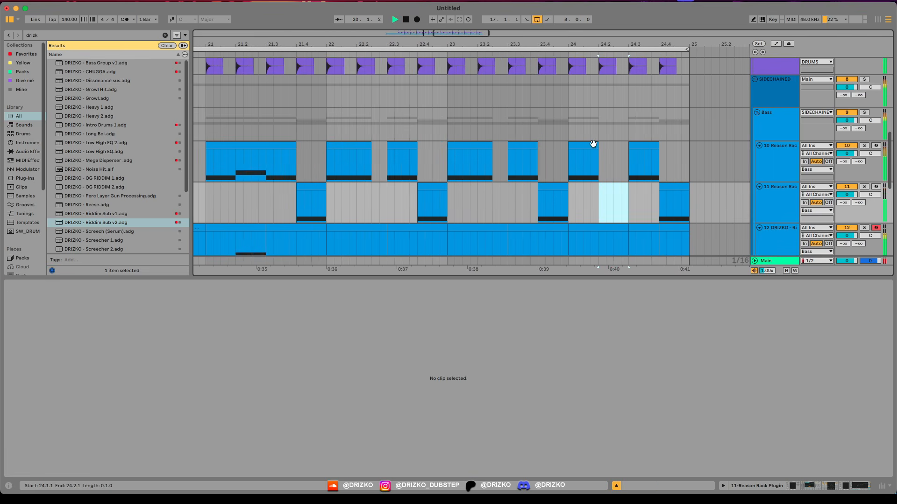
{"action": "left_click", "coordinate": [593, 144]}
{"action": "scroll", "coordinate": [593, 144], "scroll_direction": "down", "scroll_amount": 5}
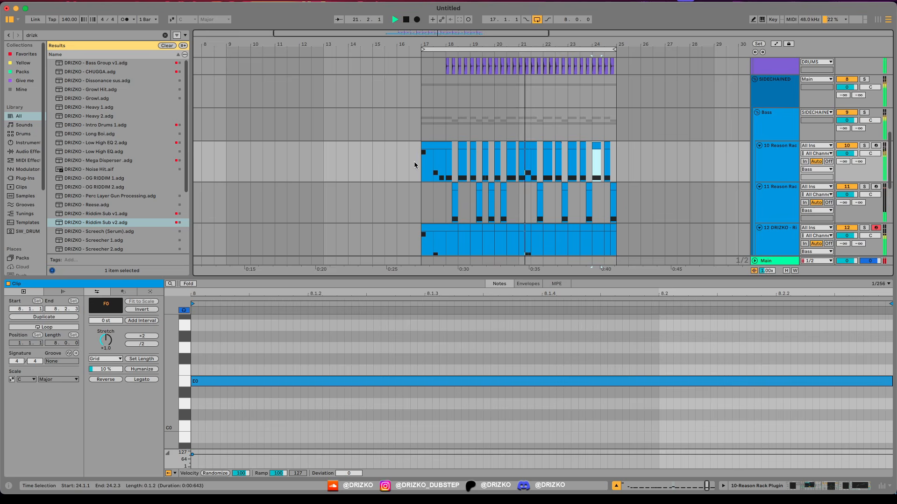
Step: Review the KSHMR Exhaust 08, Atmos Colluding D# and KSHMR Short Sweep clips in the INTRO group
{"action": "scroll", "coordinate": [414, 161], "scroll_direction": "up", "scroll_amount": 3}
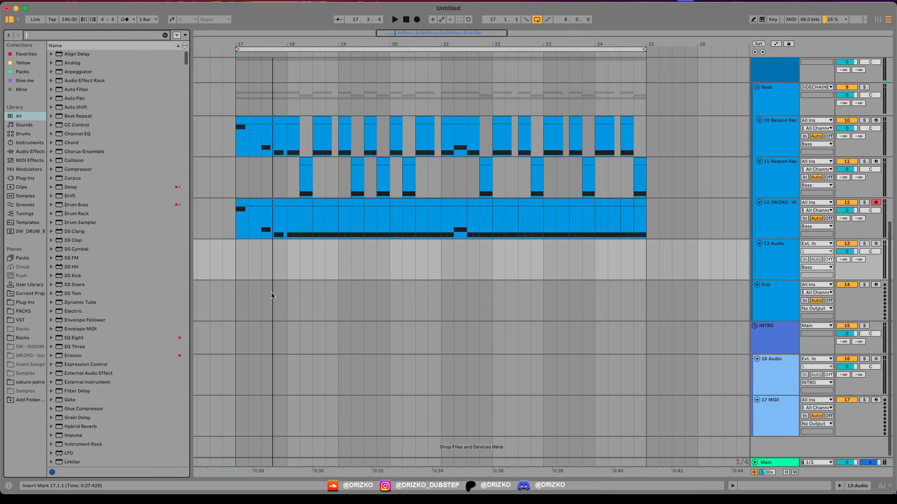
{"action": "left_click_drag", "start_coordinate": [407, 33], "coordinate": [422, 32]}
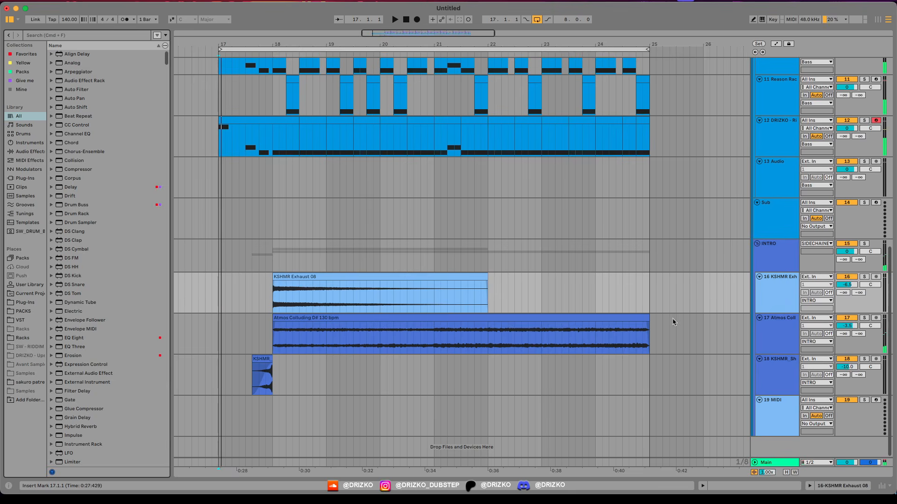
{"action": "left_click", "coordinate": [315, 294]}
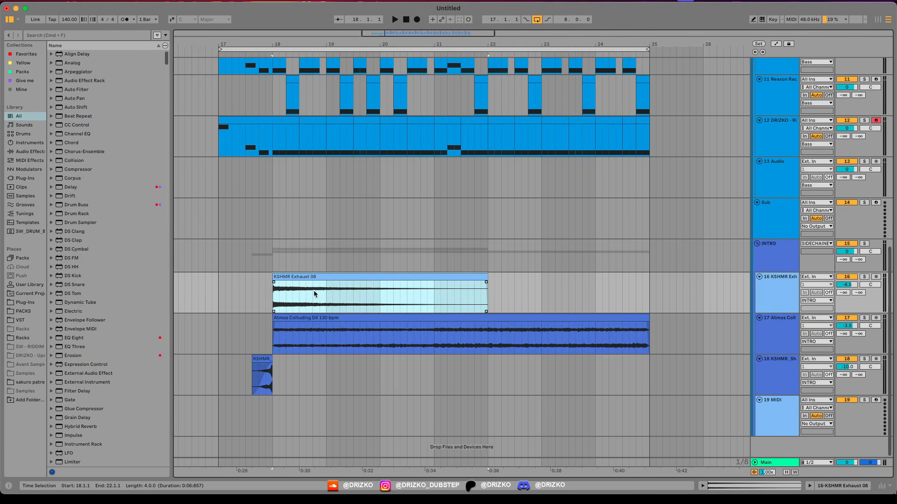
{"action": "left_click", "coordinate": [285, 328]}
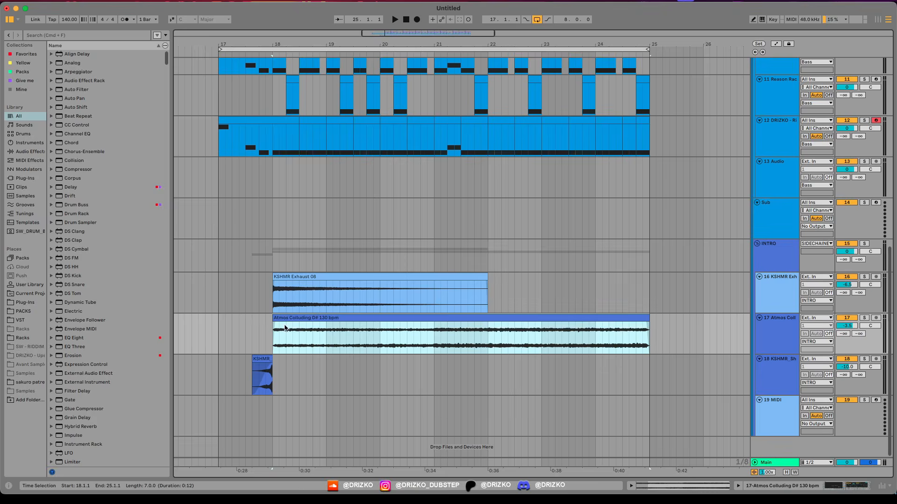
{"action": "left_click", "coordinate": [270, 368]}
Step: Solo the INTRO group and play its effect and atmosphere clips from 17.3.1
{"action": "scroll", "coordinate": [262, 114], "scroll_direction": "up", "scroll_amount": 6}
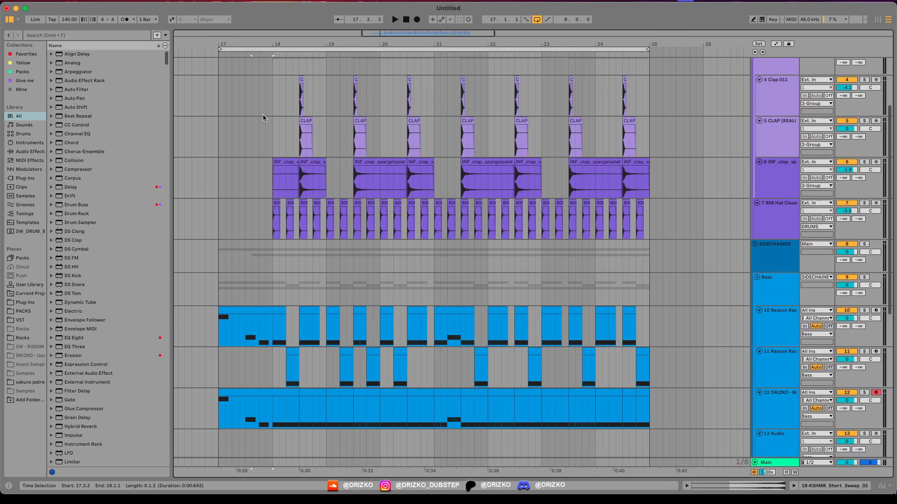
{"action": "scroll", "coordinate": [209, 209], "scroll_direction": "down", "scroll_amount": 6}
{"action": "scroll", "coordinate": [290, 110], "scroll_direction": "up", "scroll_amount": 6}
{"action": "scroll", "coordinate": [290, 109], "scroll_direction": "down", "scroll_amount": 6}
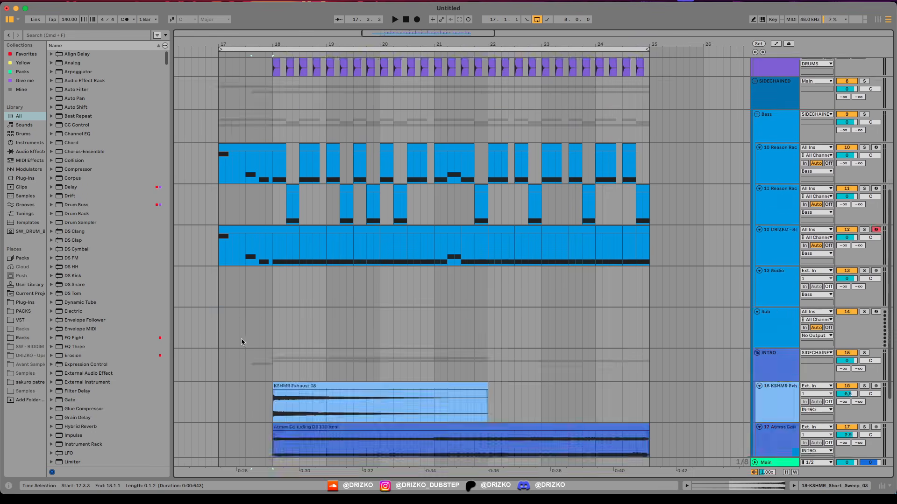
{"action": "left_click", "coordinate": [771, 255]}
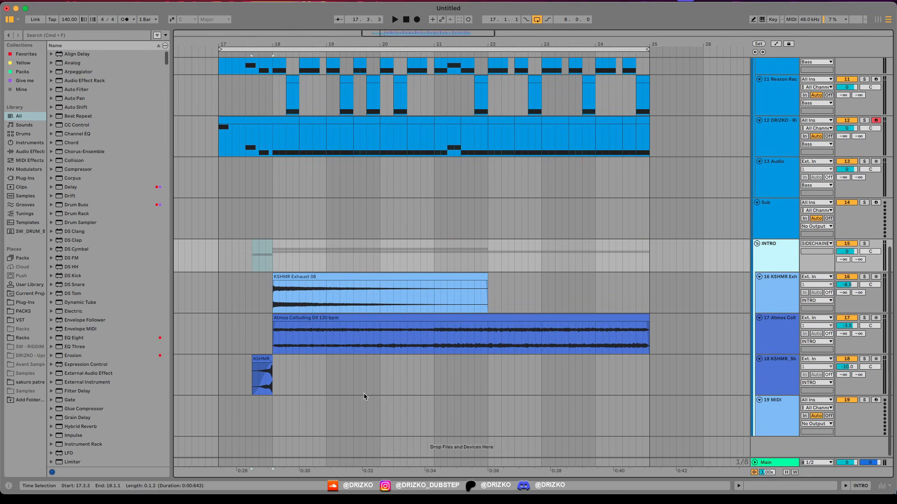
{"action": "left_click", "coordinate": [243, 340]}
{"action": "key", "text": "space"}
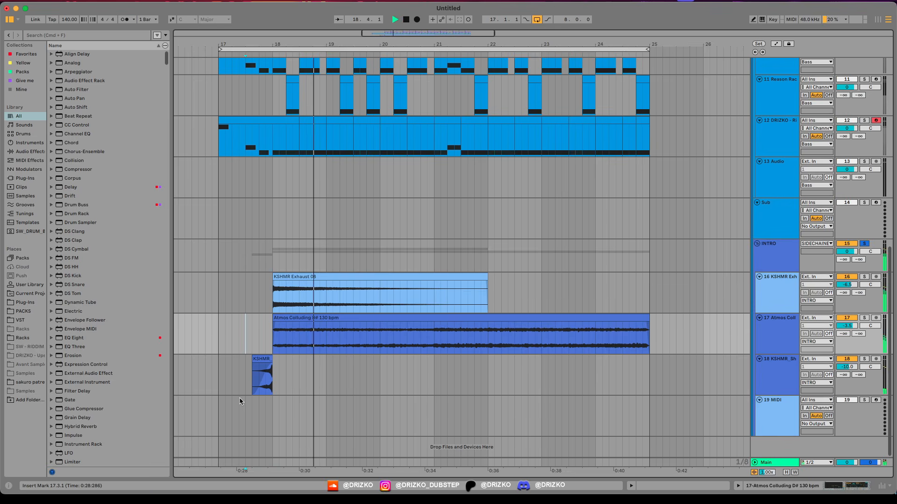
{"action": "left_click", "coordinate": [434, 344]}
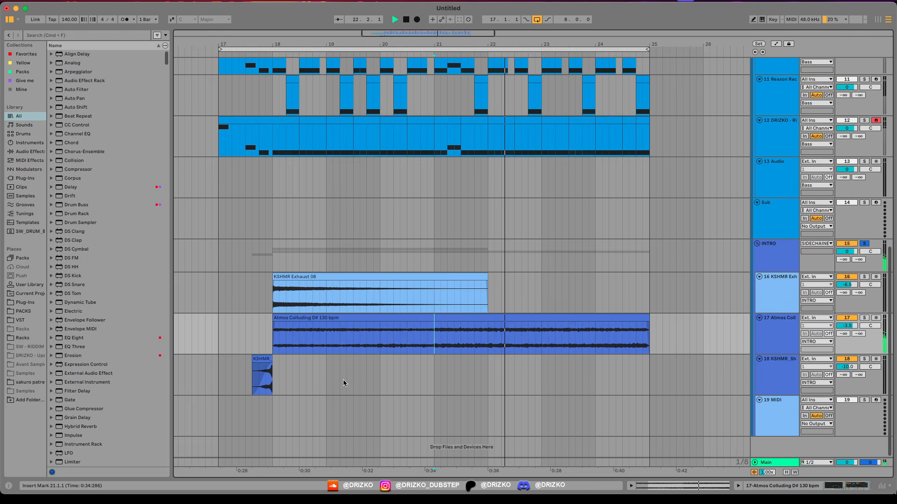
Step: Clear the INTRO group's solo and play the full arrangement from 17.1.1
{"action": "left_click", "coordinate": [212, 285]}
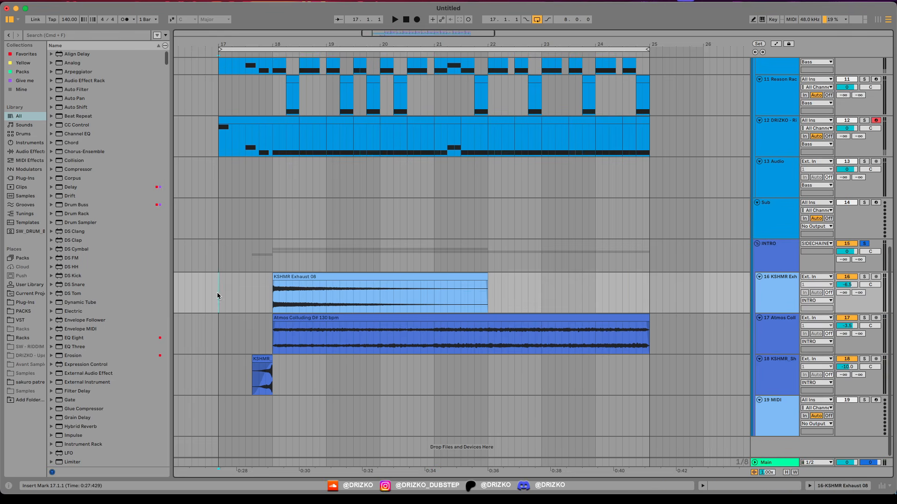
{"action": "scroll", "coordinate": [217, 299], "scroll_direction": "up", "scroll_amount": 4}
{"action": "scroll", "coordinate": [219, 331], "scroll_direction": "down", "scroll_amount": 5}
{"action": "scroll", "coordinate": [216, 325], "scroll_direction": "up", "scroll_amount": 4}
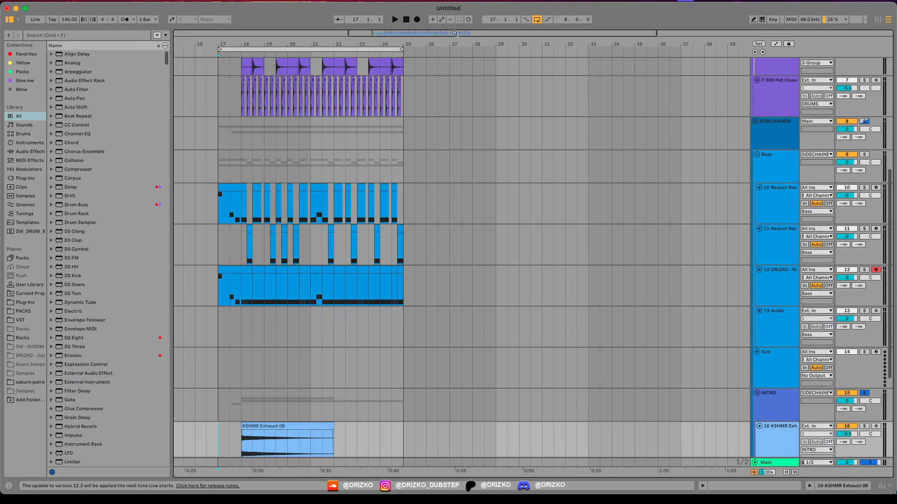
{"action": "left_click_drag", "start_coordinate": [454, 33], "coordinate": [383, 61]}
{"action": "key", "text": "space"}
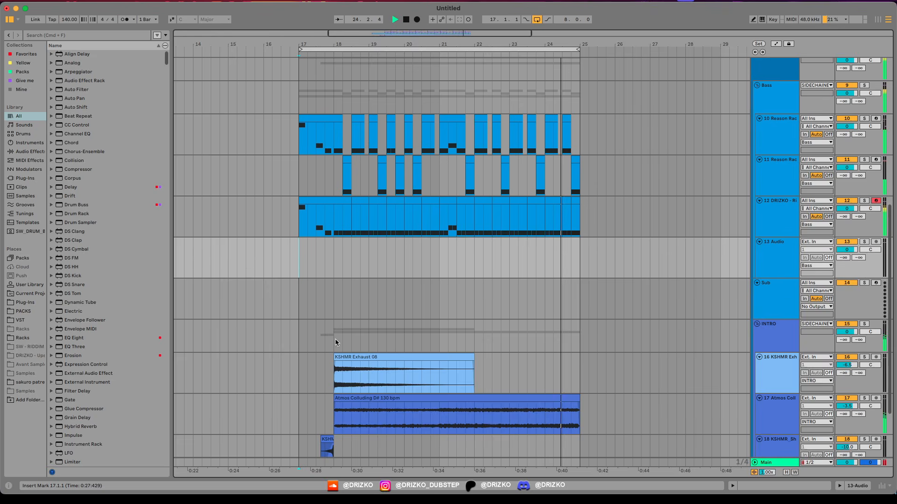
Step: Review the drum variations and the SIDECHAINED group's Utility Gain automation while playing bars 19 to 22
{"action": "scroll", "coordinate": [334, 332], "scroll_direction": "up", "scroll_amount": 5}
{"action": "scroll", "coordinate": [334, 319], "scroll_direction": "up", "scroll_amount": 5}
{"action": "scroll", "coordinate": [436, 172], "scroll_direction": "up", "scroll_amount": 5}
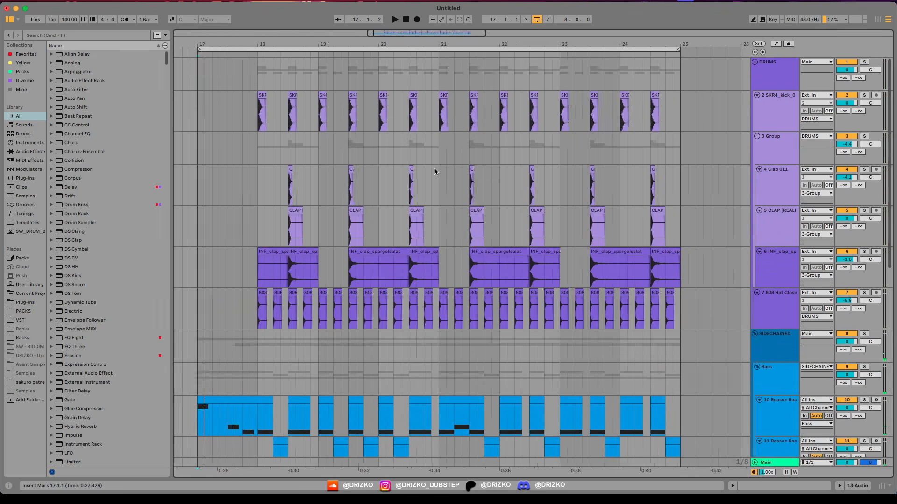
{"action": "left_click_drag", "start_coordinate": [420, 31], "coordinate": [439, 31]}
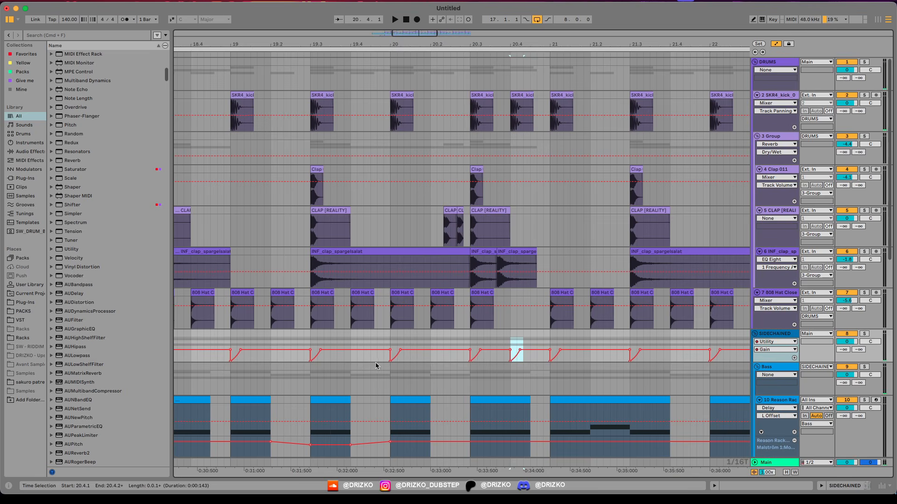
{"action": "left_click", "coordinate": [371, 359]}
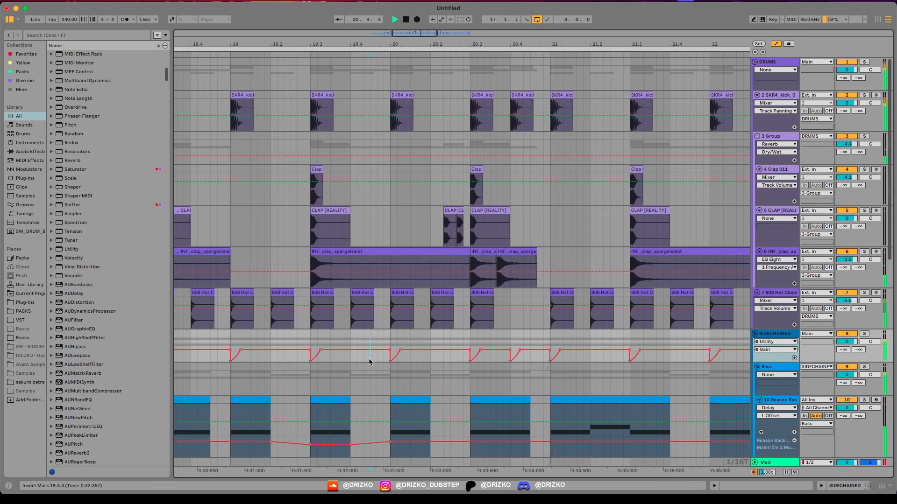
{"action": "key", "text": "space"}
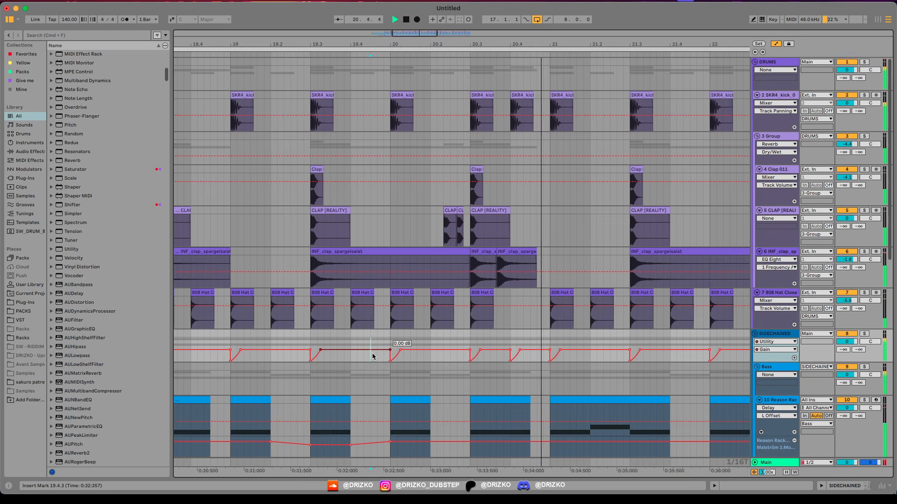
{"action": "key", "text": "a"}
{"action": "scroll", "coordinate": [372, 356], "scroll_direction": "down", "scroll_amount": 5}
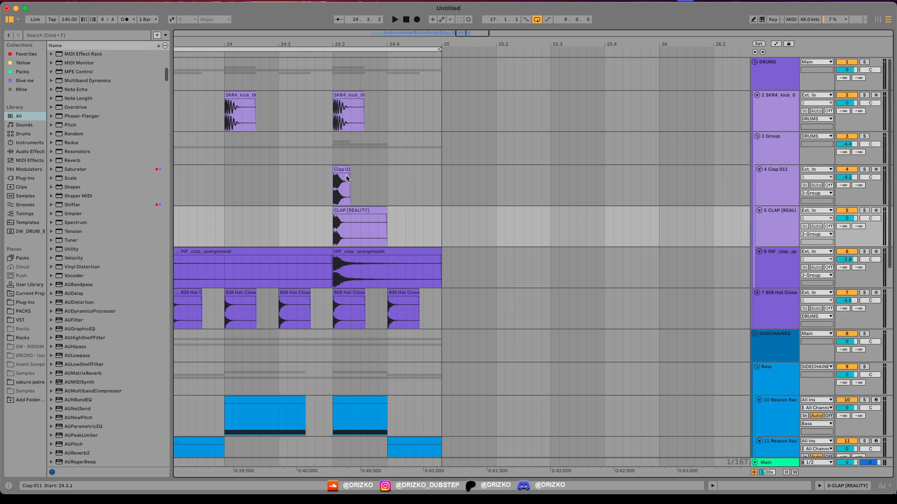
{"action": "left_click", "coordinate": [347, 179]}
Step: Add a repeated clap fill at the end of bar 24 and duplicate the 17.1.1 to 25.1.1 arrangement from bar 25
{"action": "left_click", "coordinate": [346, 224]}
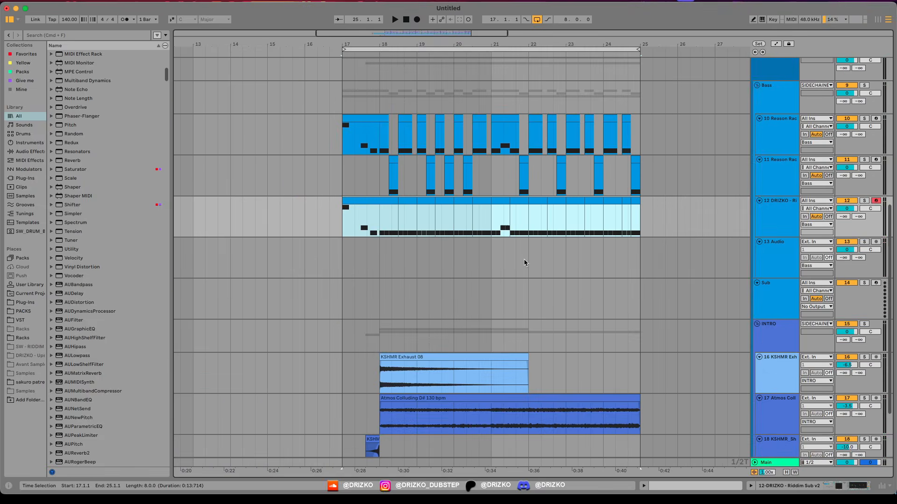
{"action": "left_click_drag", "start_coordinate": [455, 34], "coordinate": [429, 33]}
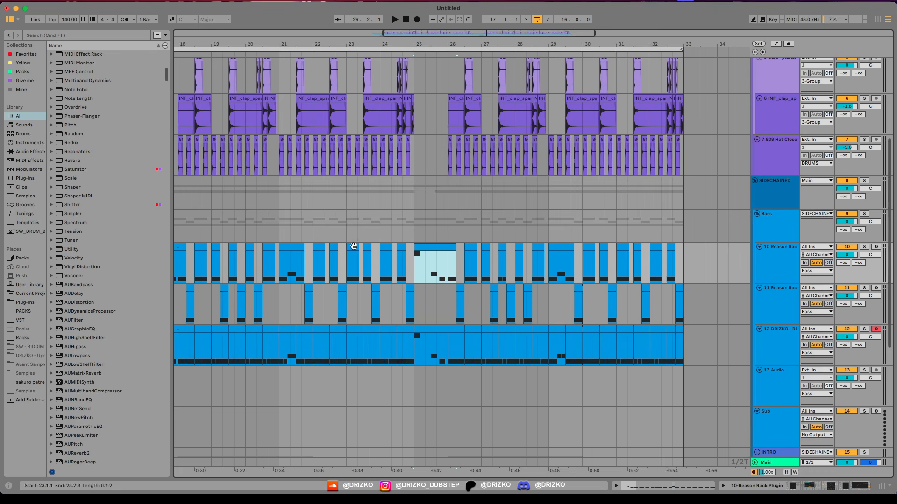
Step: Loop track 10's bass clips from 25.1.1 to 33.1.1 and play them soloed
{"action": "left_click", "coordinate": [797, 269]}
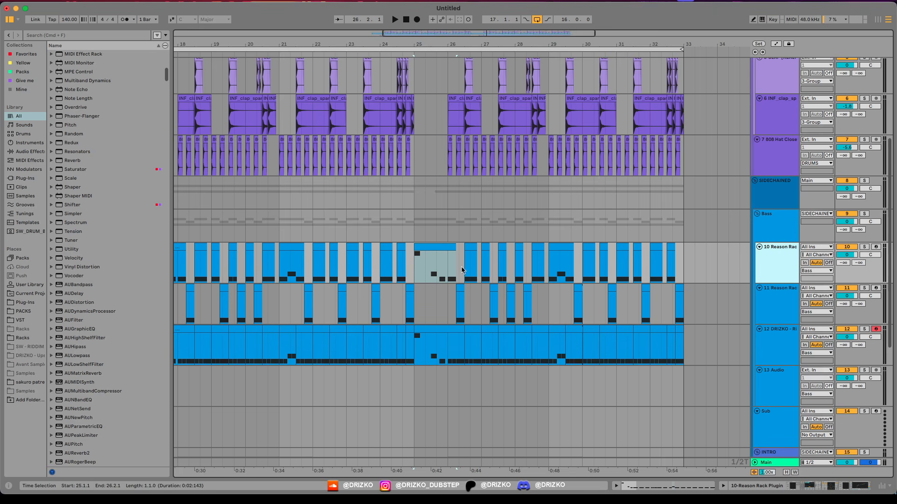
{"action": "left_click_drag", "start_coordinate": [411, 258], "coordinate": [681, 270]}
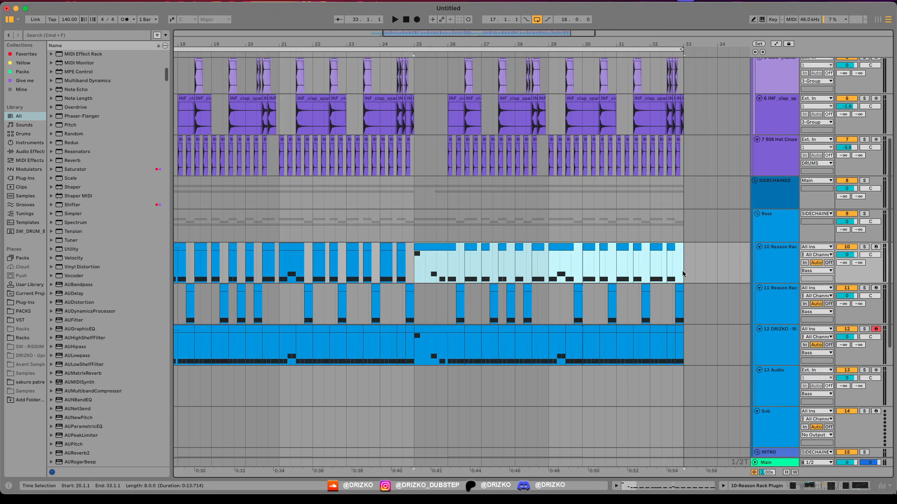
{"action": "key", "text": "super+l"}
{"action": "key", "text": "s"}
{"action": "key", "text": "space"}
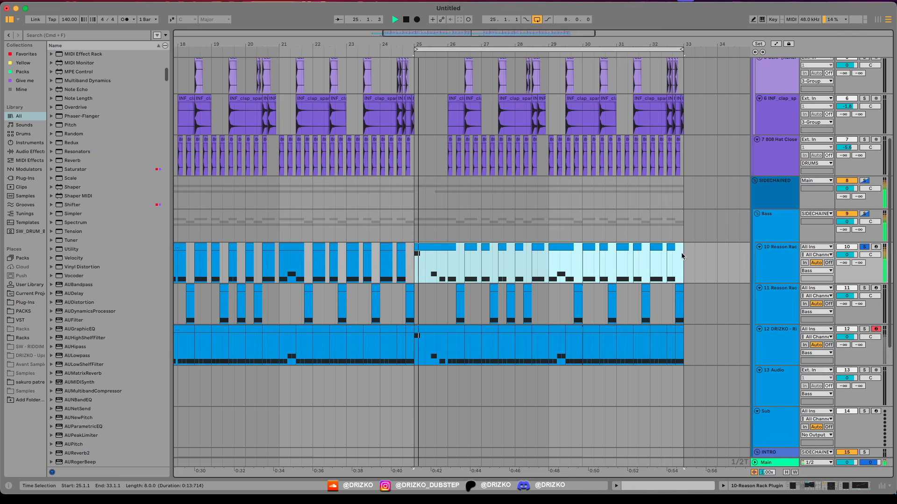
Step: Open track 10's Reason Rack Plugin, pick Malström's Mod Wheel as the parameter to automate, and show the automation lanes
{"action": "double_click", "coordinate": [785, 262]}
{"action": "left_click", "coordinate": [24, 394]}
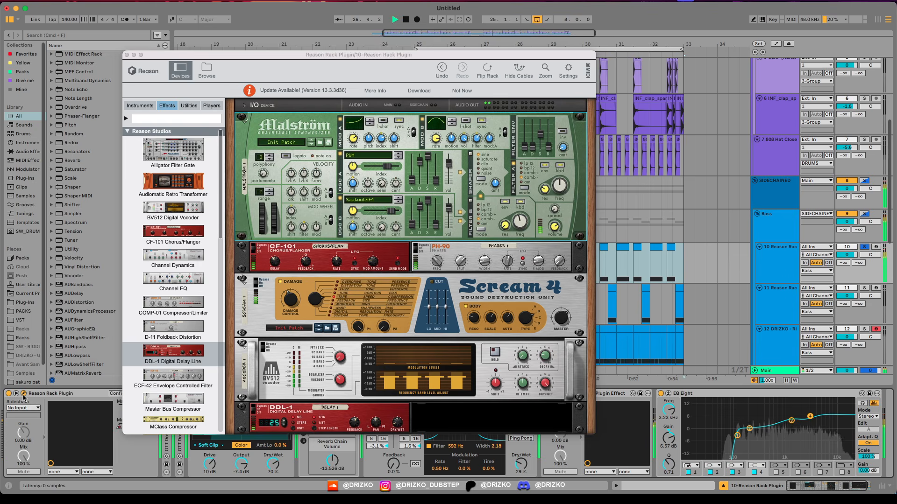
{"action": "left_click", "coordinate": [277, 224]}
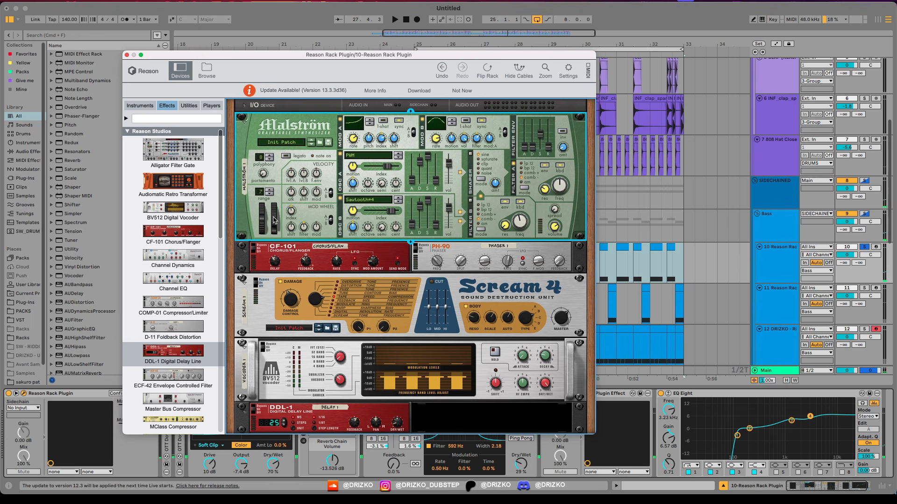
{"action": "key", "text": "super+w"}
{"action": "key", "text": "a"}
{"action": "key", "text": "space"}
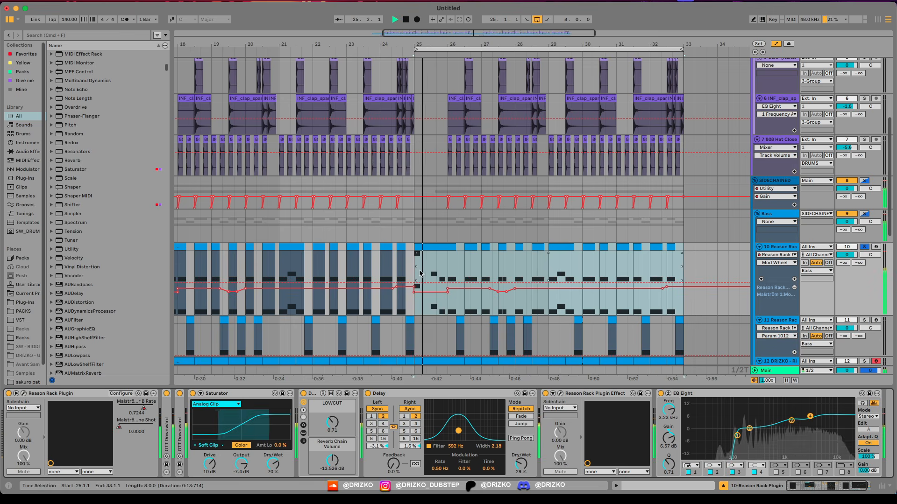
Step: Raise track 10's Mod Wheel automation to 1.0000 at 25.1.1, ramping up from just before bar 25
{"action": "left_click", "coordinate": [412, 283]}
{"action": "scroll", "coordinate": [414, 283], "scroll_direction": "up", "scroll_amount": 4}
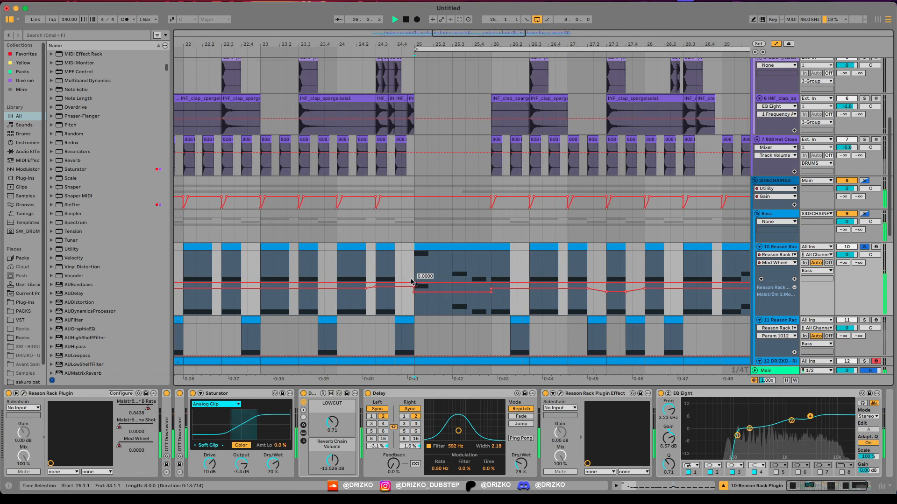
{"action": "left_click", "coordinate": [406, 282]}
{"action": "left_click_drag", "start_coordinate": [415, 285], "coordinate": [414, 253]}
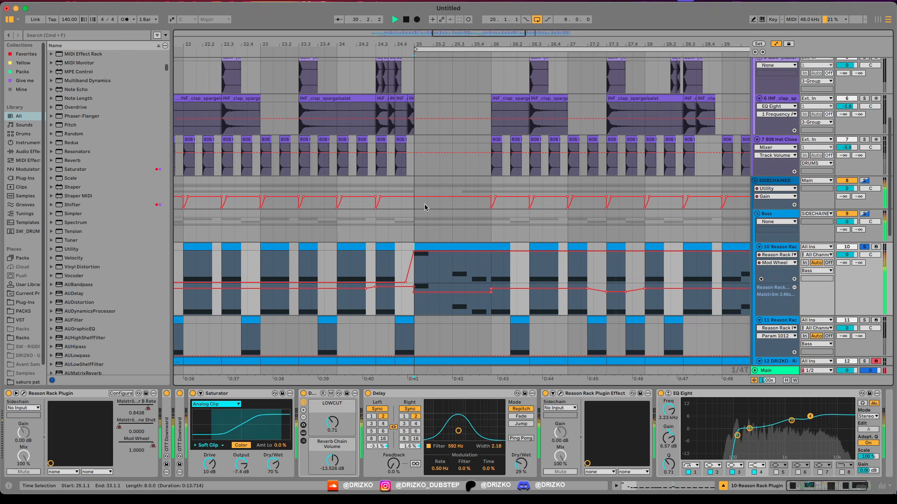
{"action": "scroll", "coordinate": [425, 208], "scroll_direction": "down", "scroll_amount": 2}
{"action": "scroll", "coordinate": [425, 207], "scroll_direction": "right", "scroll_amount": 3}
{"action": "mouse_move", "coordinate": [295, 253]}
{"action": "left_mouse_down"}
{"action": "mouse_move", "coordinate": [295, 271]}
{"action": "mouse_move", "coordinate": [295, 252]}
{"action": "left_mouse_up"}
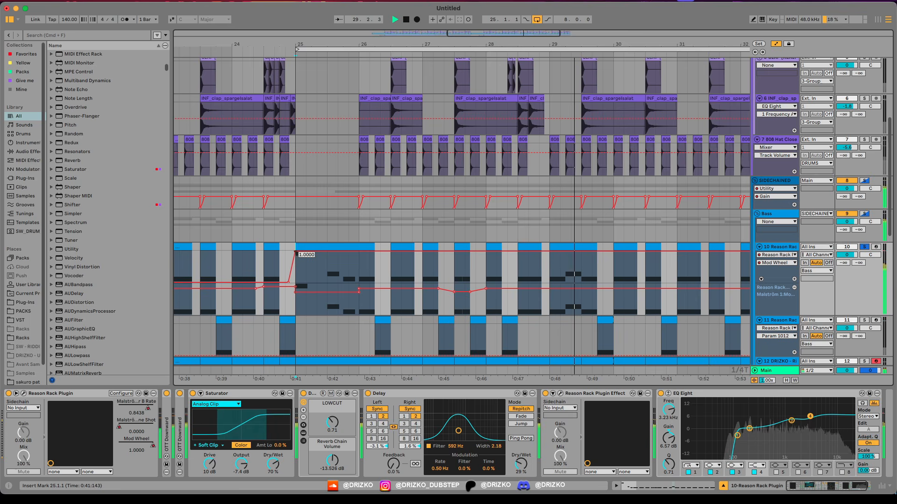
{"action": "scroll", "coordinate": [271, 231], "scroll_direction": "down", "scroll_amount": 4}
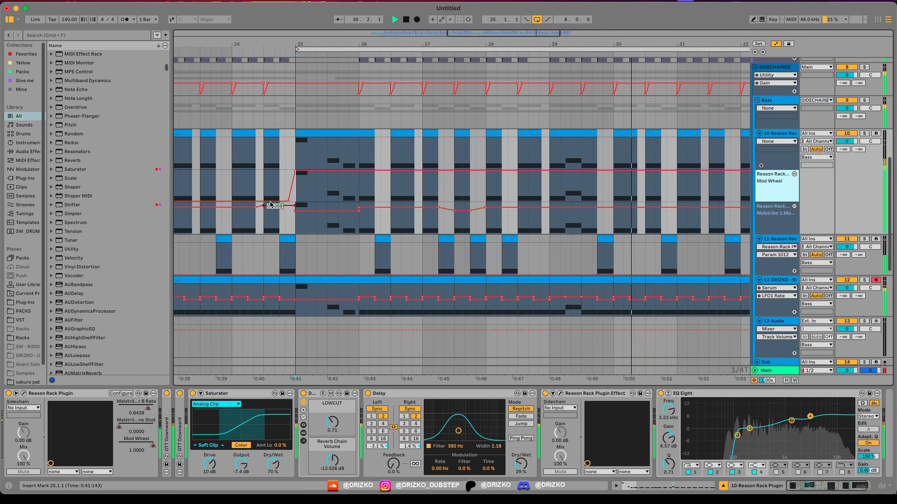
Step: Change the note pattern of track 10's clip at 25.1.1, match it in track 12's sub, and play from 25.1.1
{"action": "key", "text": "a"}
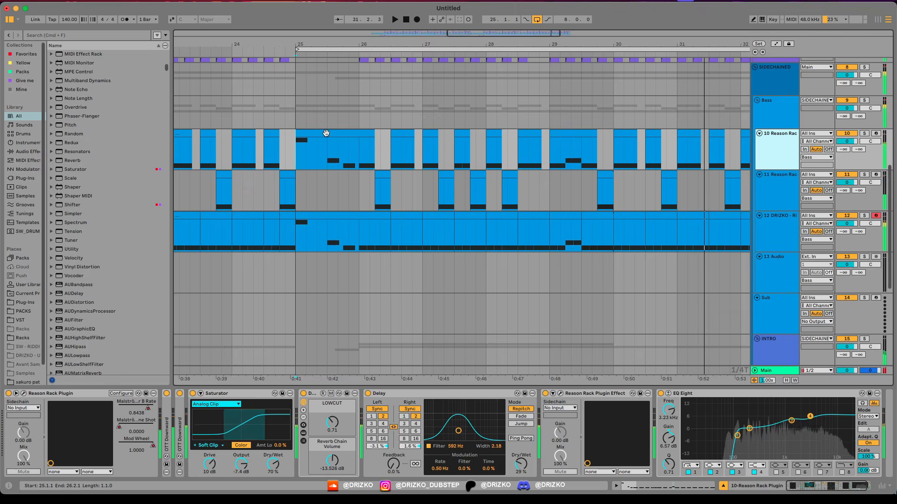
{"action": "double_click", "coordinate": [326, 133]}
{"action": "left_click_drag", "start_coordinate": [303, 278], "coordinate": [303, 136]}
{"action": "scroll", "coordinate": [316, 321], "scroll_direction": "up", "scroll_amount": 3}
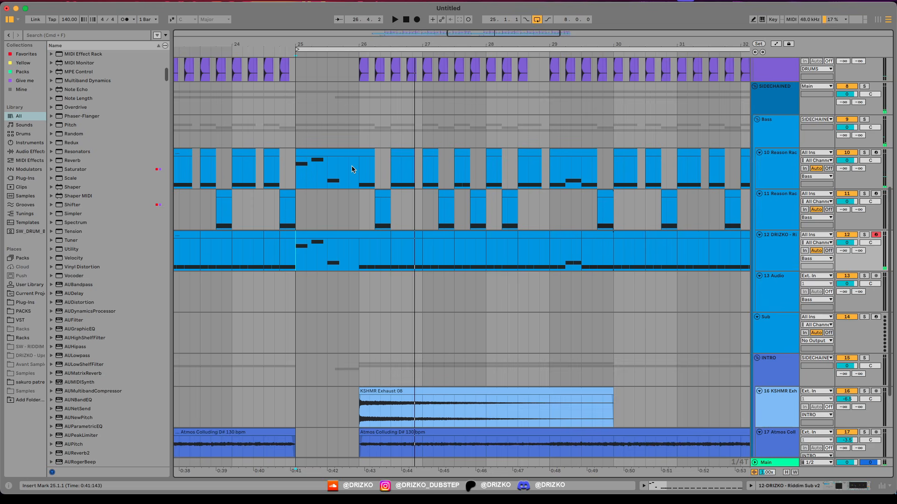
{"action": "key", "text": "space"}
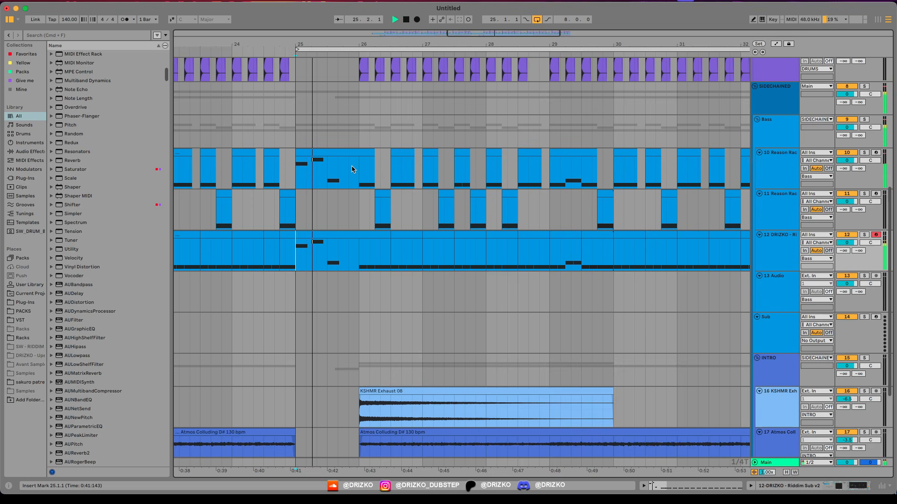
{"action": "key", "text": "space"}
{"action": "key", "text": "space"}
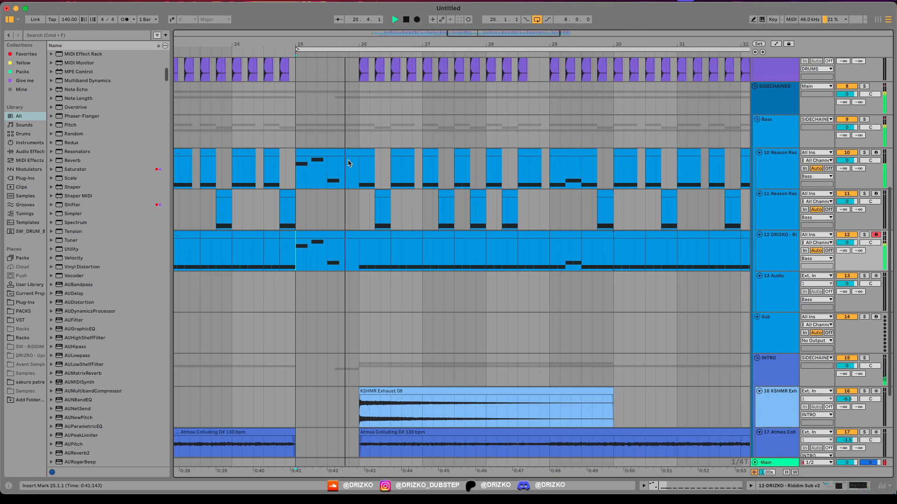
Step: Extend track 10's bass clip at 26.1.1 past 26.2.1 and shorten track 11's alternating clips in the second half of the drop
{"action": "scroll", "coordinate": [353, 182], "scroll_direction": "up", "scroll_amount": 3}
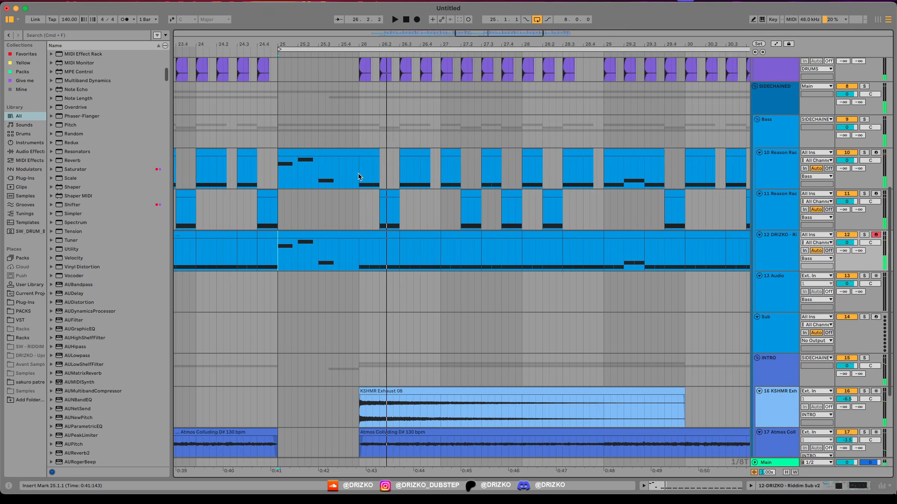
{"action": "left_click_drag", "start_coordinate": [359, 174], "coordinate": [377, 176]}
{"action": "key", "text": "a"}
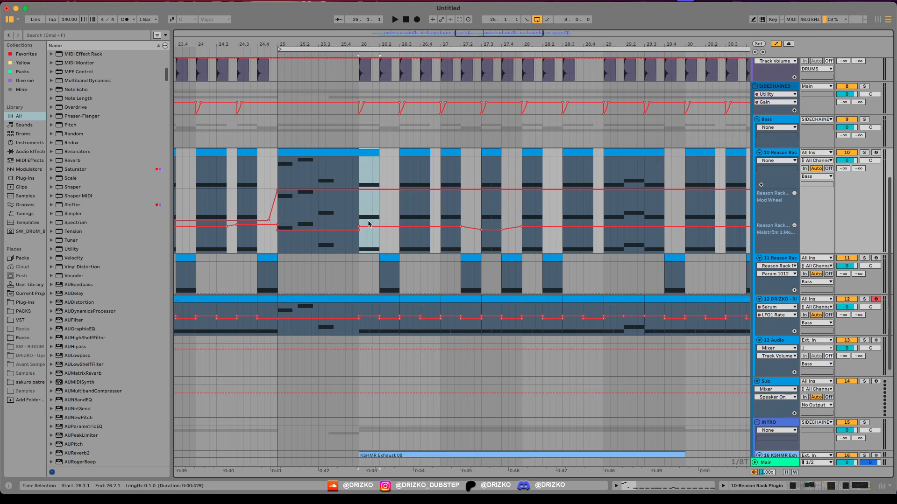
{"action": "left_click_drag", "start_coordinate": [360, 245], "coordinate": [371, 225]}
{"action": "key", "text": "space"}
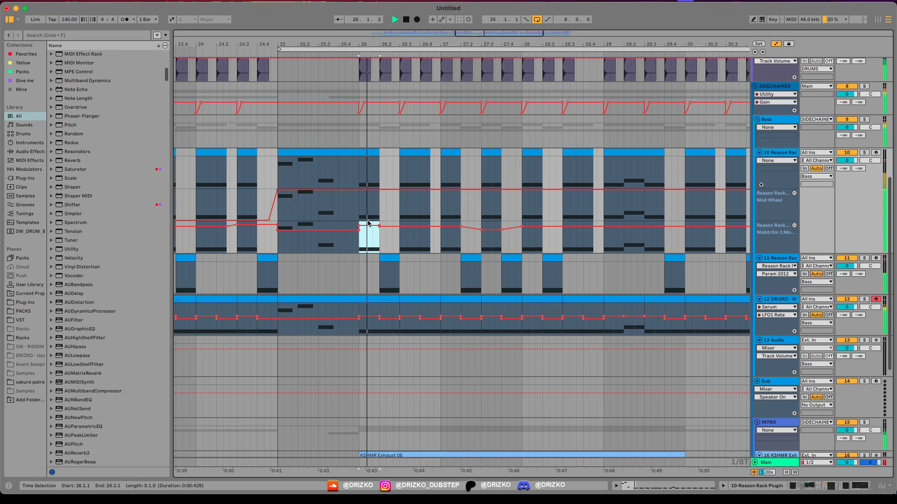
{"action": "scroll", "coordinate": [371, 245], "scroll_direction": "down", "scroll_amount": 2}
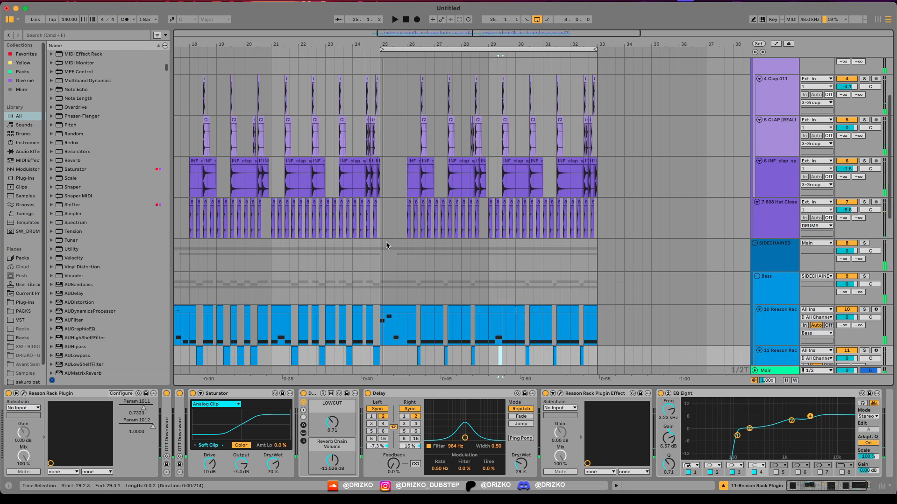
{"action": "scroll", "coordinate": [387, 247], "scroll_direction": "up", "scroll_amount": 3}
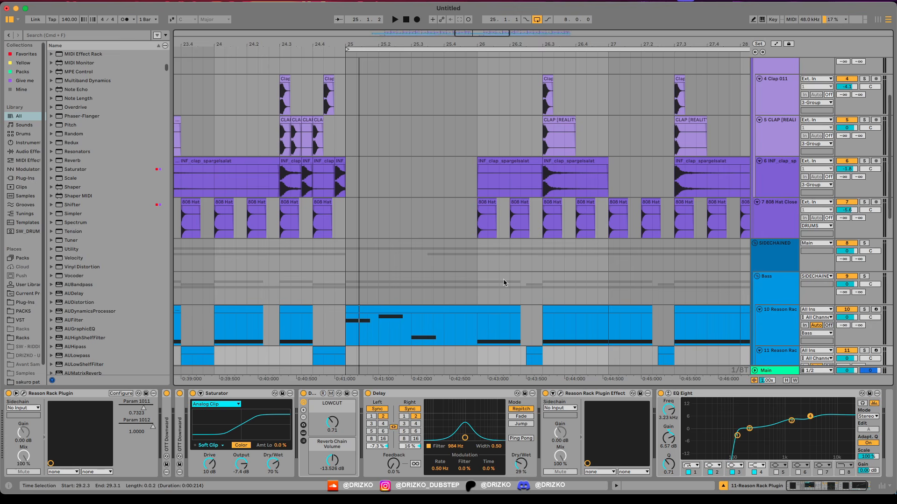
Step: Shorten the 808 Hat Closed clip at 26.1.1, repeat it as triplets up to 26.3.1, and play the result
{"action": "left_click", "coordinate": [483, 206]}
{"action": "left_click_drag", "start_coordinate": [487, 30], "coordinate": [419, 231]}
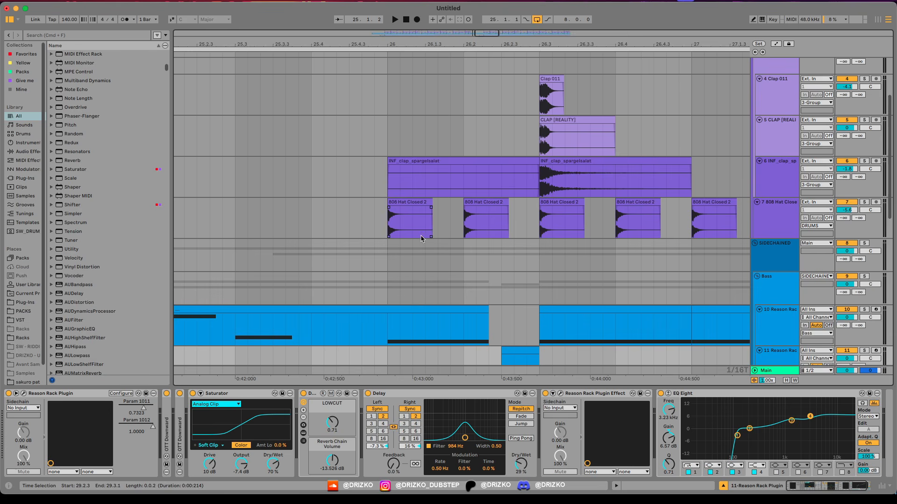
{"action": "left_click_drag", "start_coordinate": [422, 230], "coordinate": [389, 237]}
{"action": "left_click", "coordinate": [375, 227]}
{"action": "key", "text": "space"}
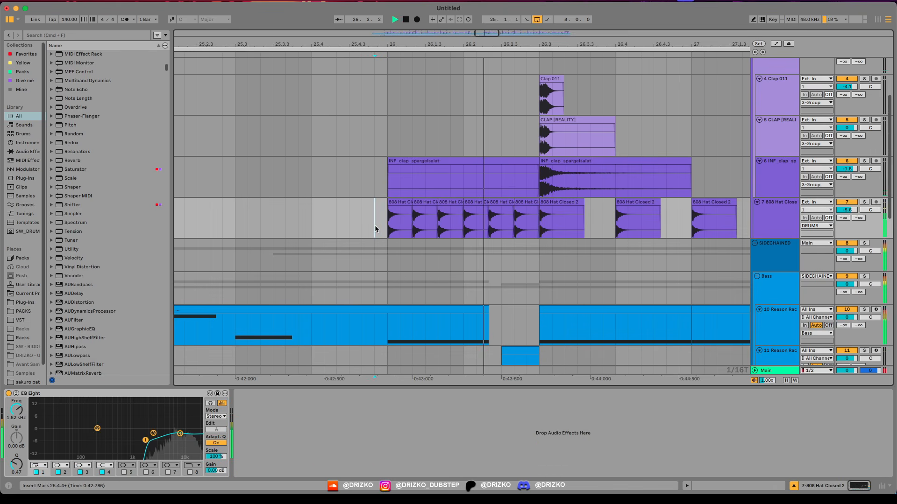
{"action": "key", "text": "space"}
{"action": "scroll", "coordinate": [385, 217], "scroll_direction": "down", "scroll_amount": 3}
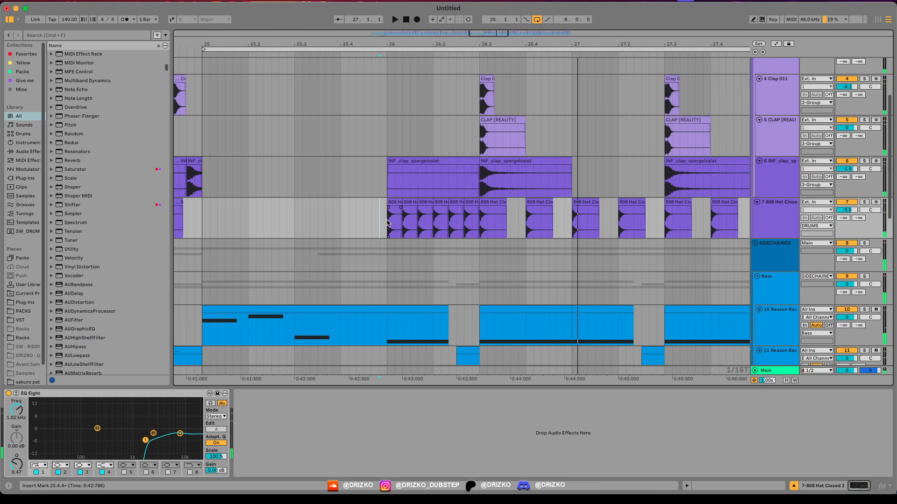
Step: Duplicate the triplet hat pattern from 26.1.1 to 26.3.1 repeatedly until the end of the drop at bar 33
{"action": "left_click_drag", "start_coordinate": [386, 223], "coordinate": [478, 226]}
{"action": "key", "text": "super+d"}
{"action": "key", "text": "super+d"}
{"action": "key", "text": "super+d"}
{"action": "key", "text": "super+d"}
{"action": "key", "text": "super+d"}
{"action": "key", "text": "super+d"}
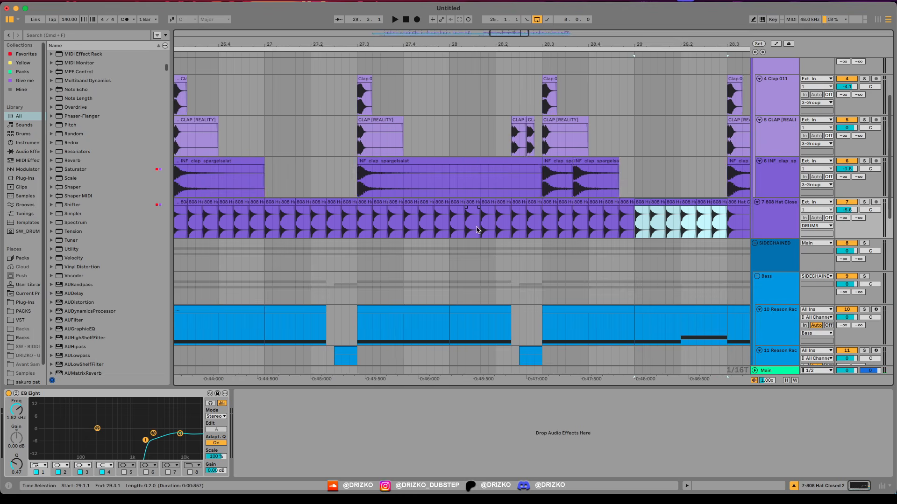
{"action": "key", "text": "super+d"}
{"action": "key", "text": "super+d"}
{"action": "key", "text": "super+d"}
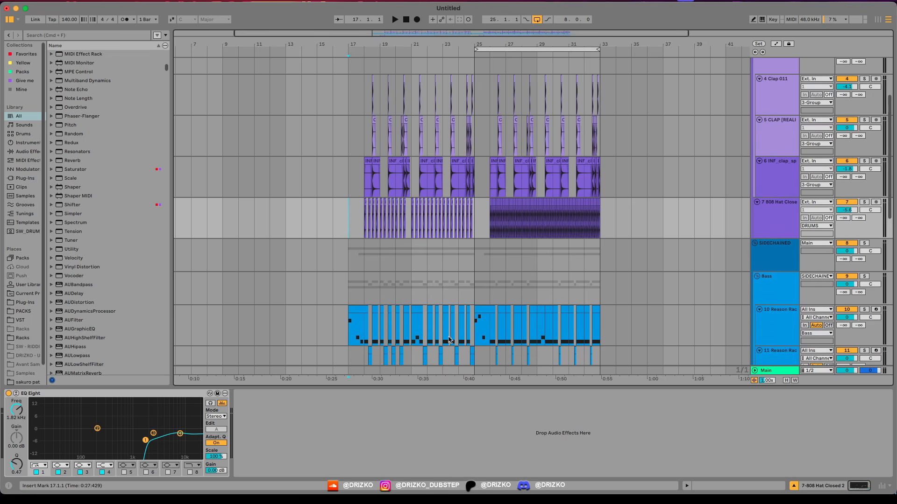
{"action": "scroll", "coordinate": [470, 205], "scroll_direction": "down", "scroll_amount": 5}
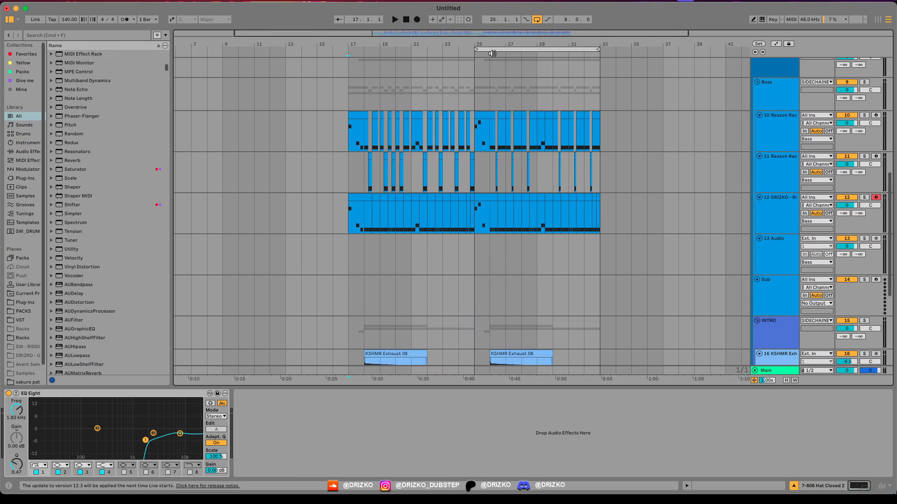
Step: Extend the loop back to 17.1.1 for a 16-bar length and play the full arrangement while reviewing its tracks
{"action": "left_click_drag", "start_coordinate": [477, 49], "coordinate": [339, 66]}
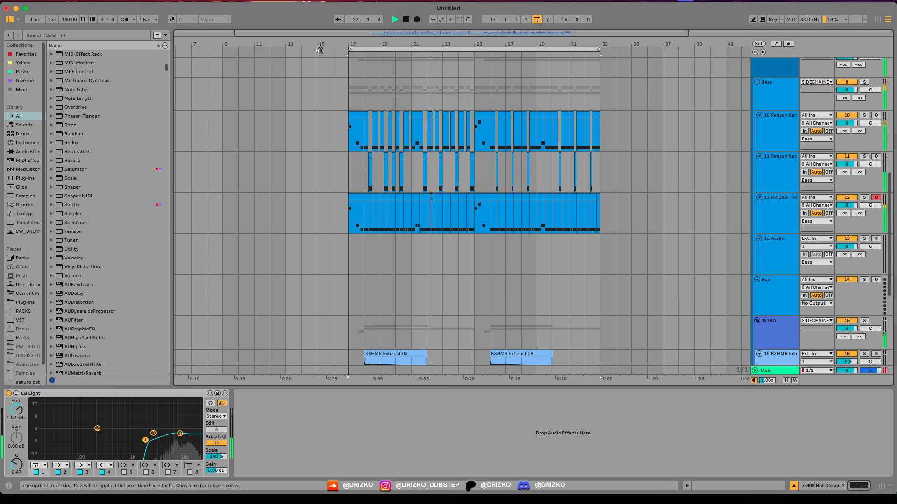
{"action": "scroll", "coordinate": [374, 275], "scroll_direction": "down", "scroll_amount": 5}
{"action": "left_click", "coordinate": [414, 252]}
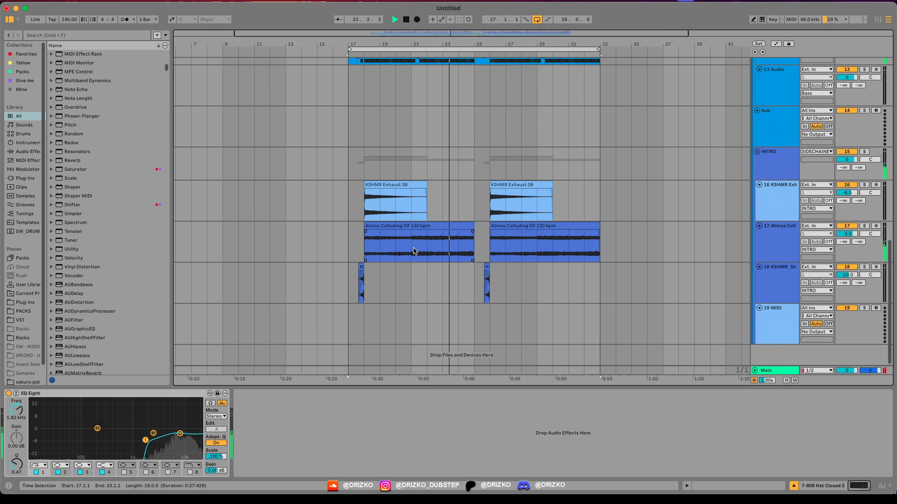
{"action": "scroll", "coordinate": [405, 211], "scroll_direction": "up", "scroll_amount": 10}
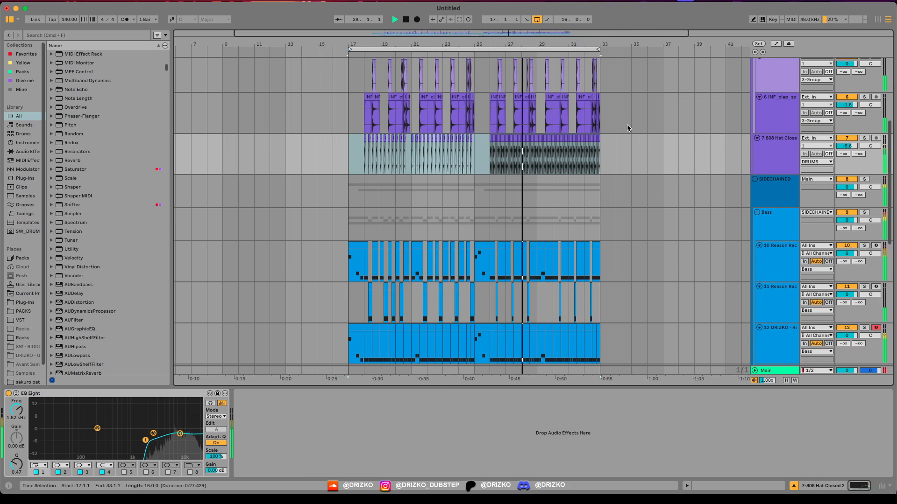
Step: Lower the volume of the 808 Hat Closed track during playback
{"action": "left_click", "coordinate": [784, 153]}
{"action": "left_click_drag", "start_coordinate": [847, 146], "coordinate": [847, 152]}
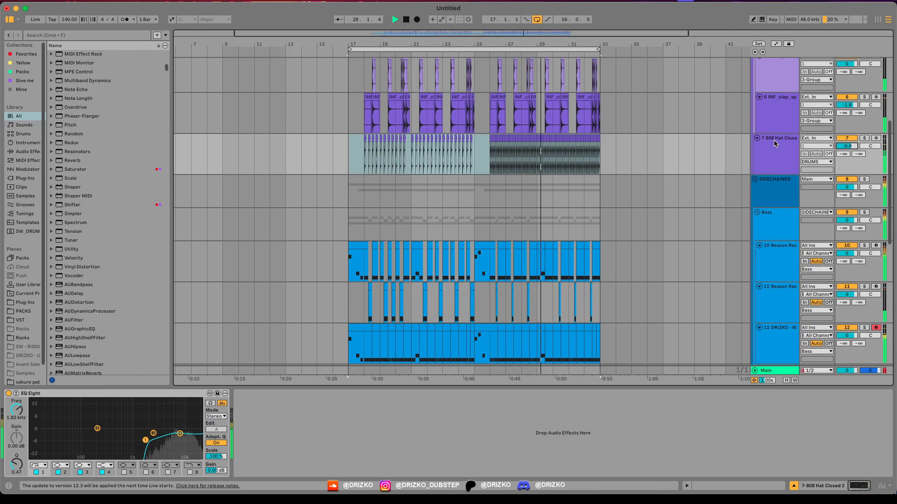
{"action": "scroll", "coordinate": [373, 175], "scroll_direction": "down", "scroll_amount": 5}
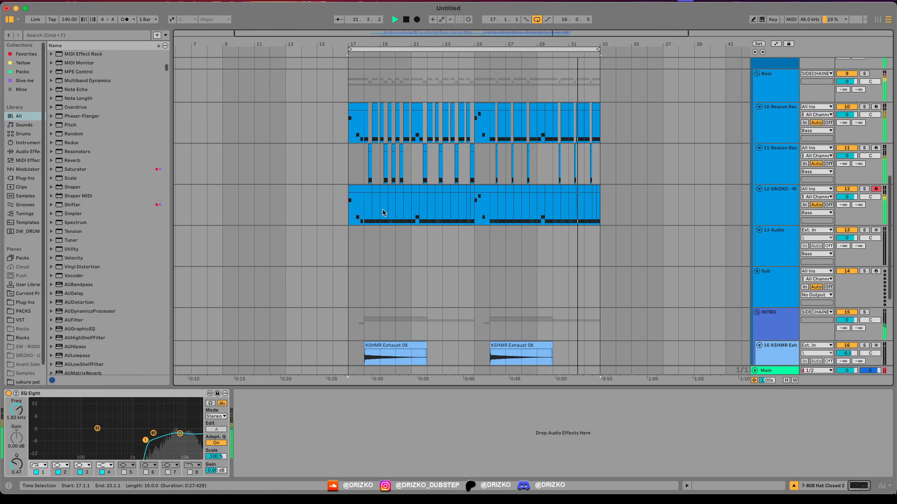
{"action": "scroll", "coordinate": [428, 260], "scroll_direction": "down", "scroll_amount": 6}
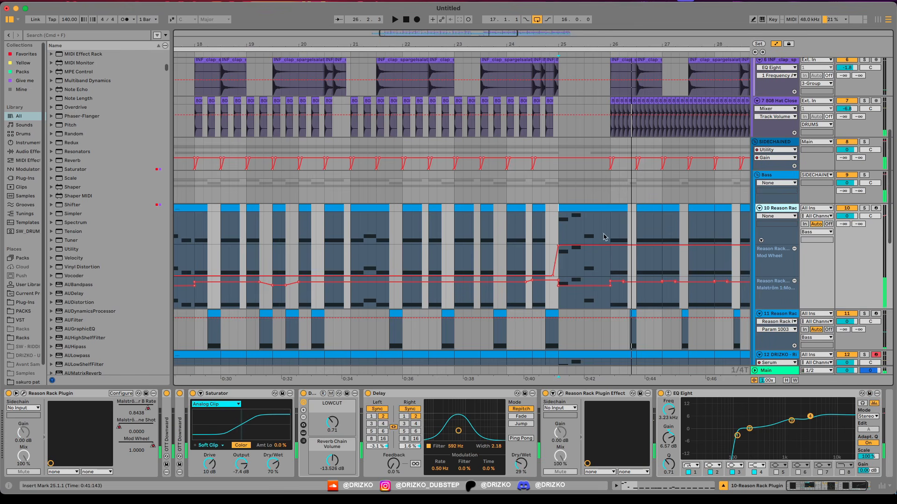
Step: Open track 10's Reason Rack Plugin, pick Malström's Oscillator A Index for automation, start playback and close the plugin window
{"action": "left_click", "coordinate": [23, 394]}
{"action": "left_click_drag", "start_coordinate": [374, 58], "coordinate": [404, 48]}
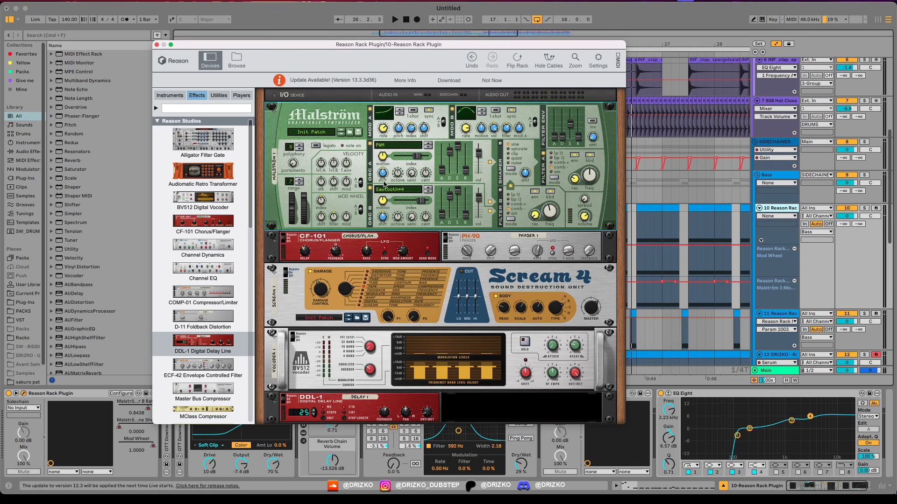
{"action": "left_click", "coordinate": [418, 159]}
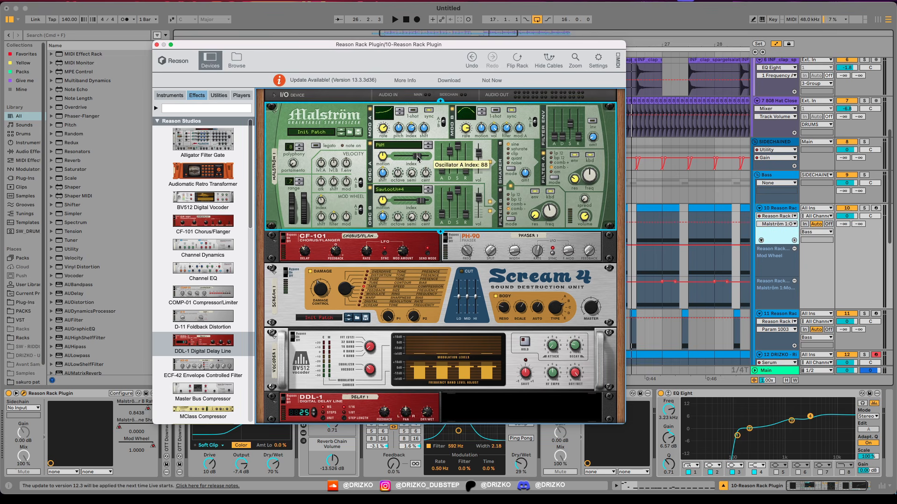
{"action": "left_click_drag", "start_coordinate": [552, 45], "coordinate": [482, 51]}
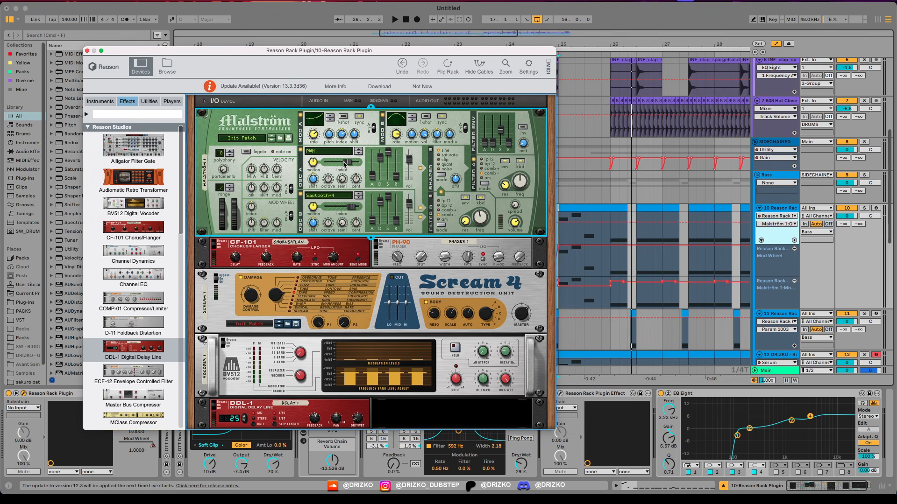
{"action": "key", "text": "space"}
{"action": "left_click", "coordinate": [87, 51]}
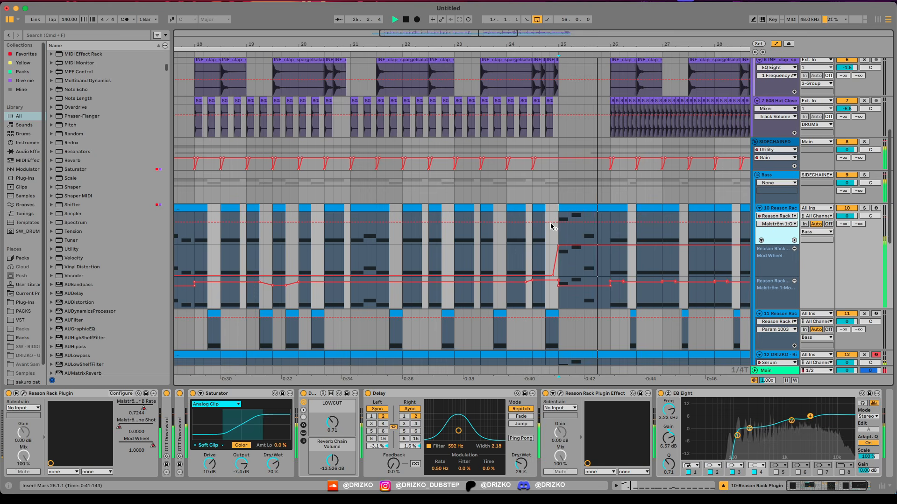
Step: Add Oscillator A Index automation points on track 10 before bar 25 and raise the index at 25.1.1
{"action": "left_click", "coordinate": [549, 223]}
{"action": "left_click_drag", "start_coordinate": [561, 227], "coordinate": [558, 216]}
{"action": "left_click", "coordinate": [414, 215]}
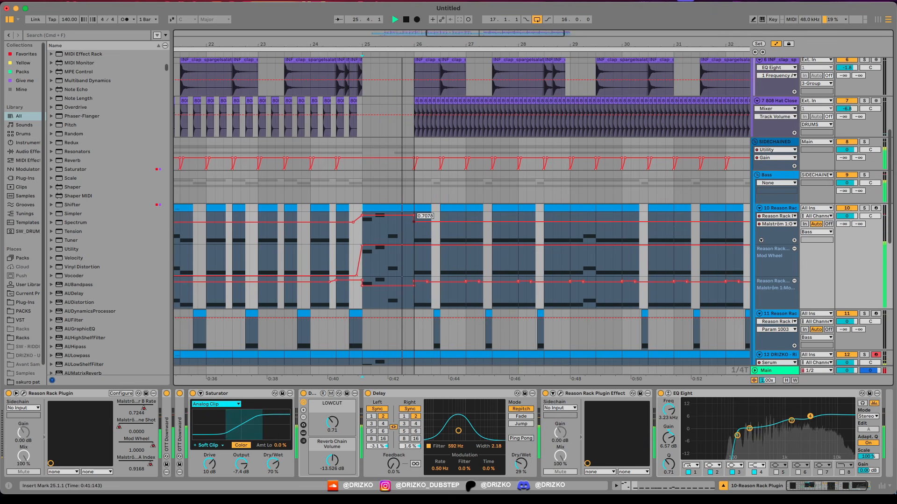
{"action": "left_click_drag", "start_coordinate": [414, 216], "coordinate": [414, 256]}
{"action": "left_click", "coordinate": [414, 245]}
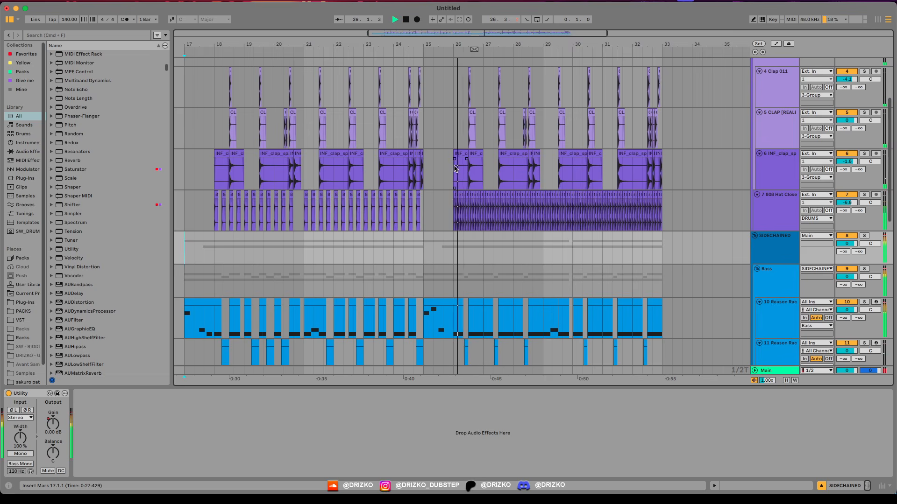
{"action": "scroll", "coordinate": [452, 178], "scroll_direction": "up", "scroll_amount": 2}
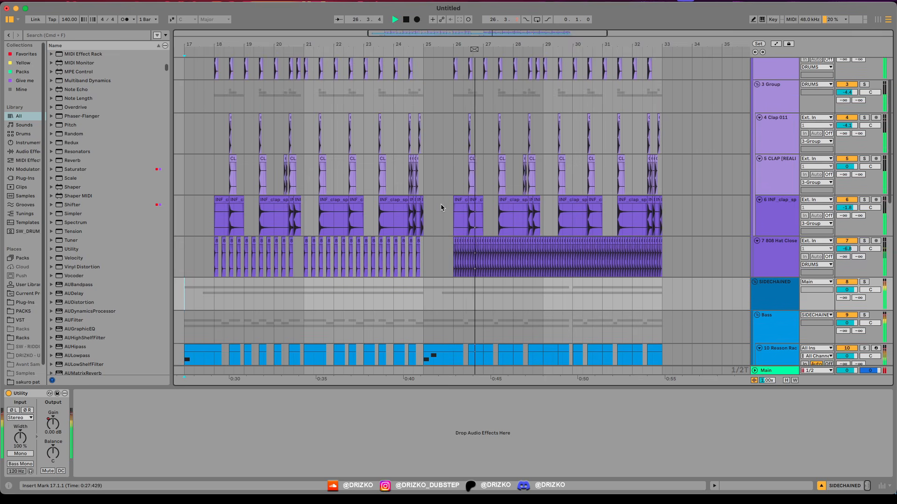
Step: Duplicate track 12, the DRIZKO Riddim Sub v2 bass track in the Bass group
{"action": "scroll", "coordinate": [441, 204], "scroll_direction": "down", "scroll_amount": 6}
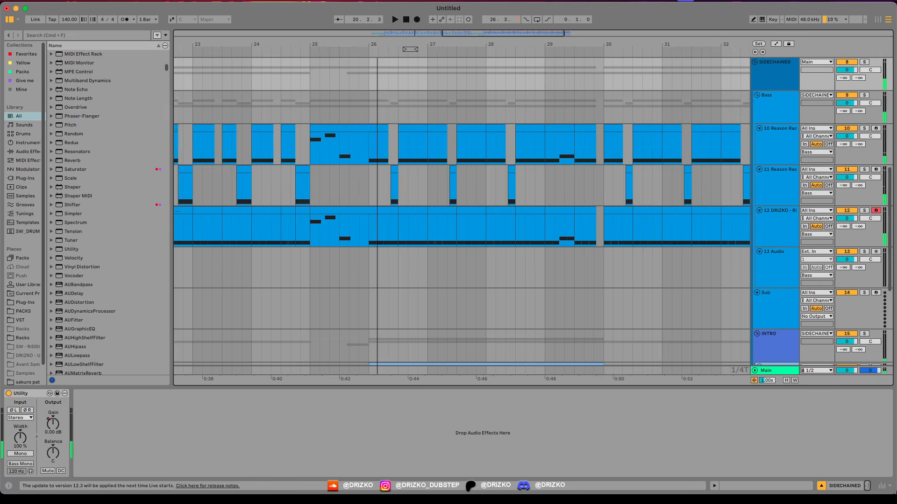
{"action": "scroll", "coordinate": [322, 153], "scroll_direction": "up", "scroll_amount": 3}
{"action": "left_click", "coordinate": [774, 226]}
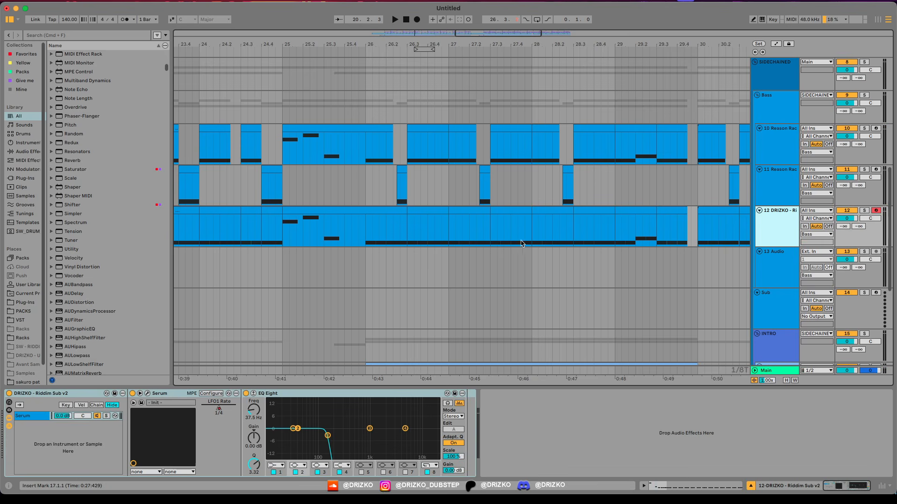
{"action": "key", "text": "super+d"}
{"action": "scroll", "coordinate": [383, 262], "scroll_direction": "down", "scroll_amount": 5}
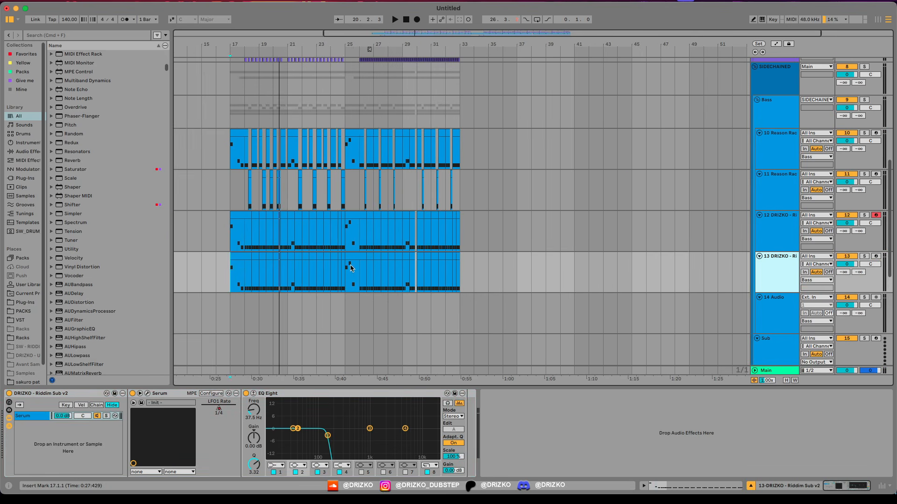
Step: Clear the duplicated Riddim Sub clips before bar 26 on track 13
{"action": "left_click", "coordinate": [345, 265]}
{"action": "left_click_drag", "start_coordinate": [345, 264], "coordinate": [203, 265]}
{"action": "left_click_drag", "start_coordinate": [367, 275], "coordinate": [231, 276]}
Step: Open the Bass group's device chain and add the OTT Downward preset to it
{"action": "scroll", "coordinate": [380, 276], "scroll_direction": "up", "scroll_amount": 5}
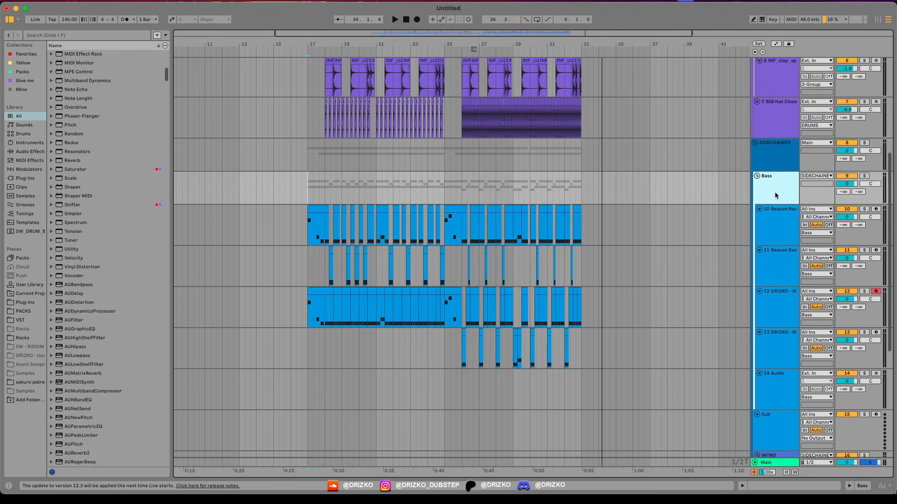
{"action": "double_click", "coordinate": [775, 195]}
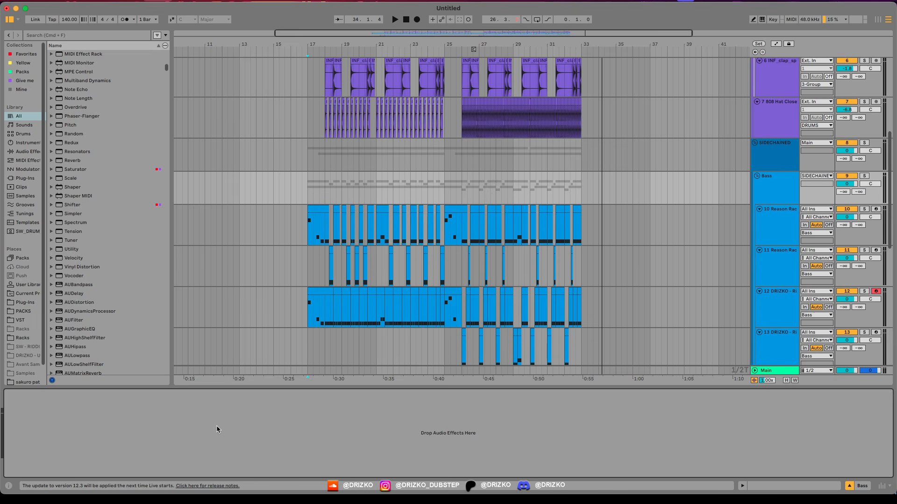
{"action": "key", "text": "super+f"}
{"action": "type", "text": "ott"}
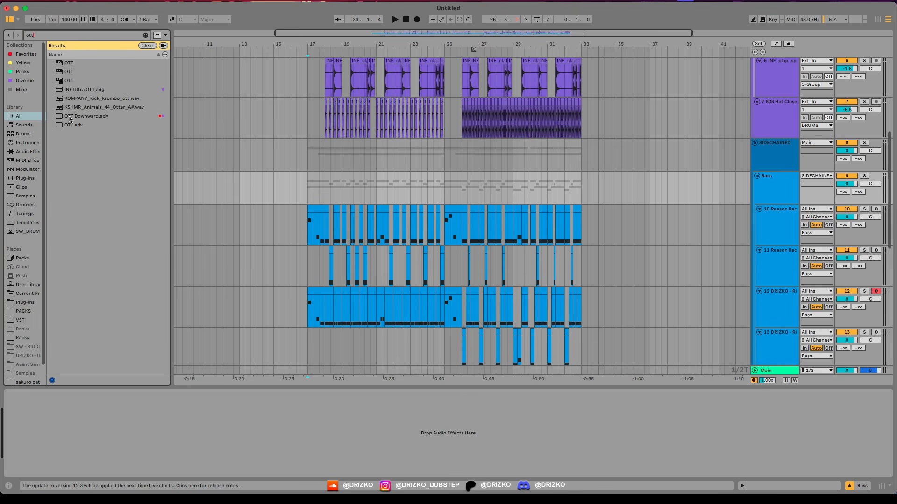
{"action": "double_click", "coordinate": [70, 117]}
Step: Add Saturator after OTT Downward on the Bass group and set OTT Downward's Amount to 23% during playback
{"action": "type", "text": "satur"}
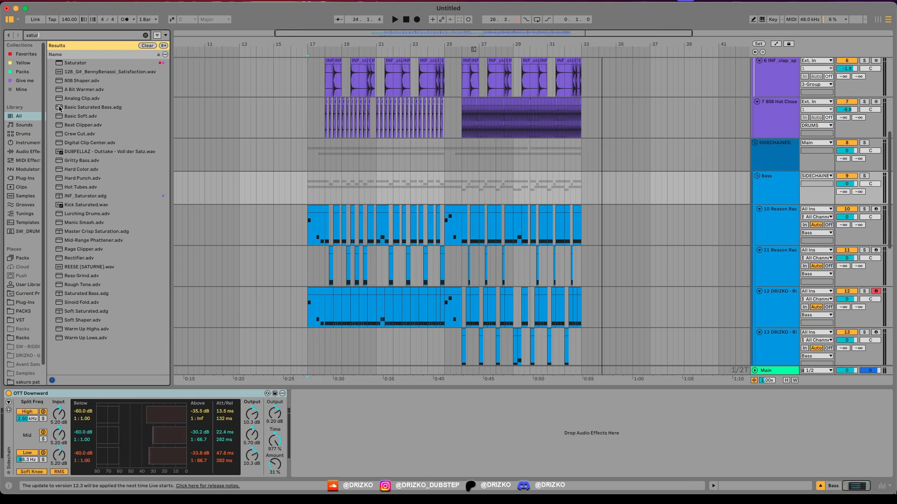
{"action": "type", "text": "a"}
{"action": "double_click", "coordinate": [65, 63]}
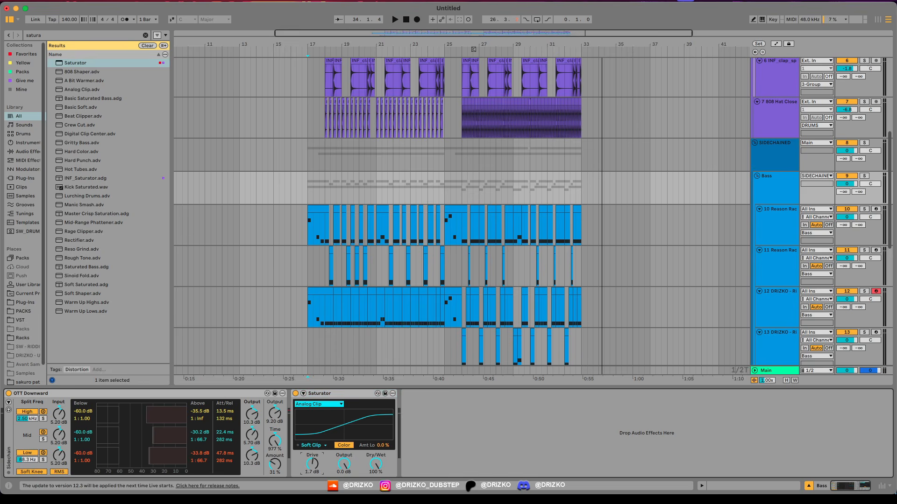
{"action": "key", "text": "space"}
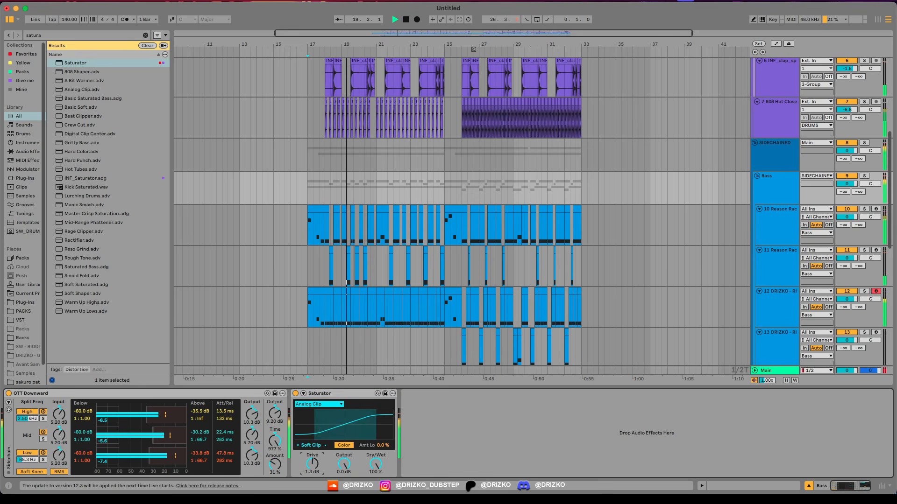
{"action": "left_click_drag", "start_coordinate": [271, 464], "coordinate": [271, 468]}
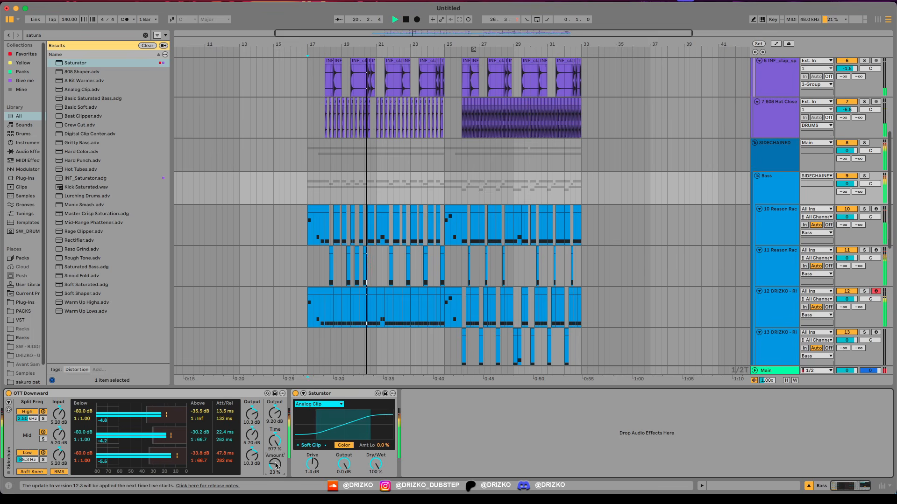
Step: Add the Disperser plugin to the Bass group and take track 12 out of solo during playback
{"action": "key", "text": "super+f"}
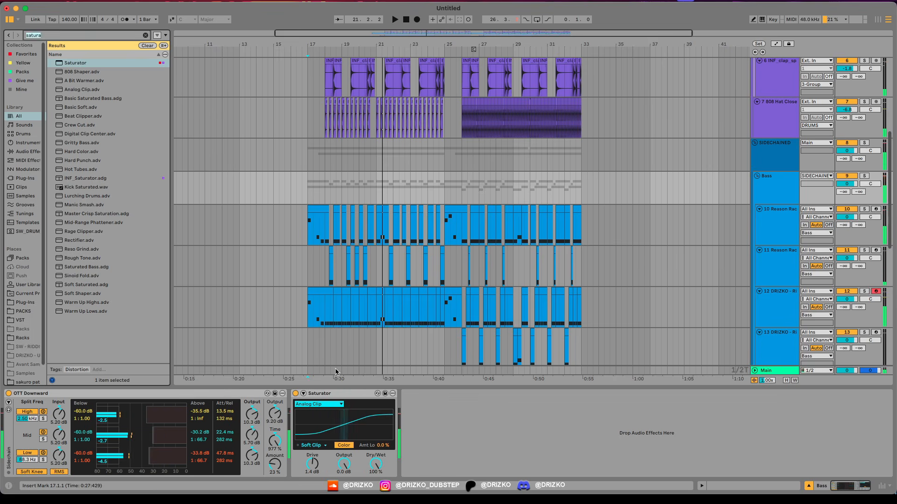
{"action": "type", "text": "dis"}
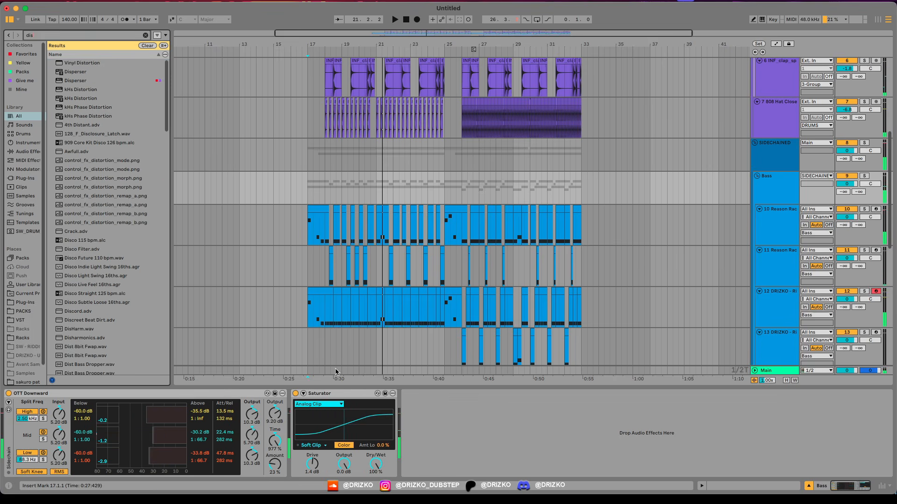
{"action": "double_click", "coordinate": [67, 73]}
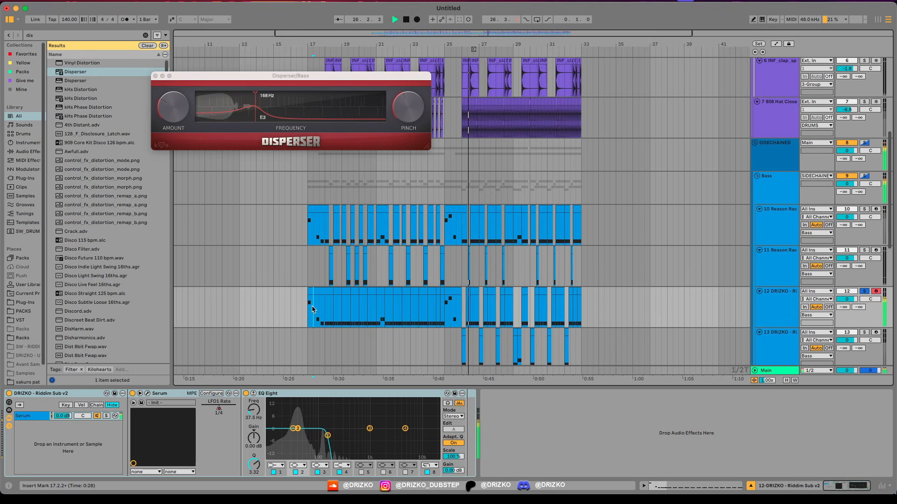
{"action": "key", "text": "s"}
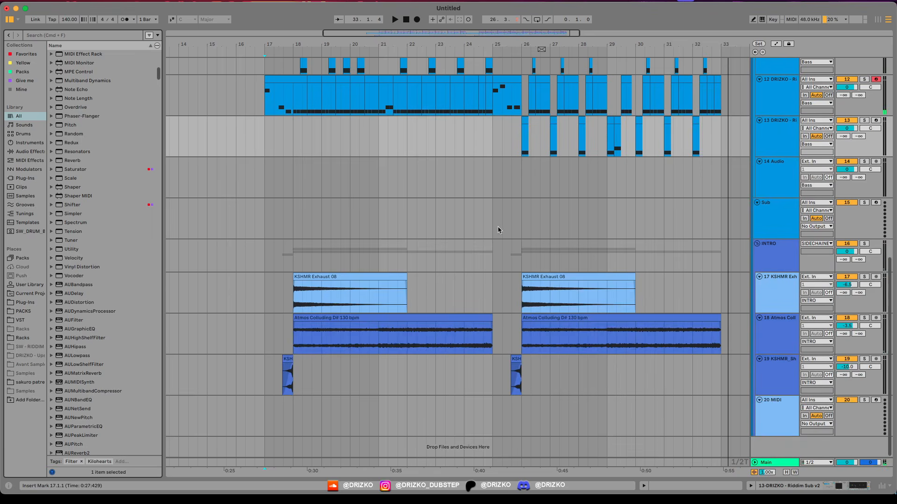
Step: Select the time range from 5.1.1 to 17.1.1 on the Atmos Colluding track for the intro
{"action": "scroll", "coordinate": [498, 230], "scroll_direction": "up", "scroll_amount": 15}
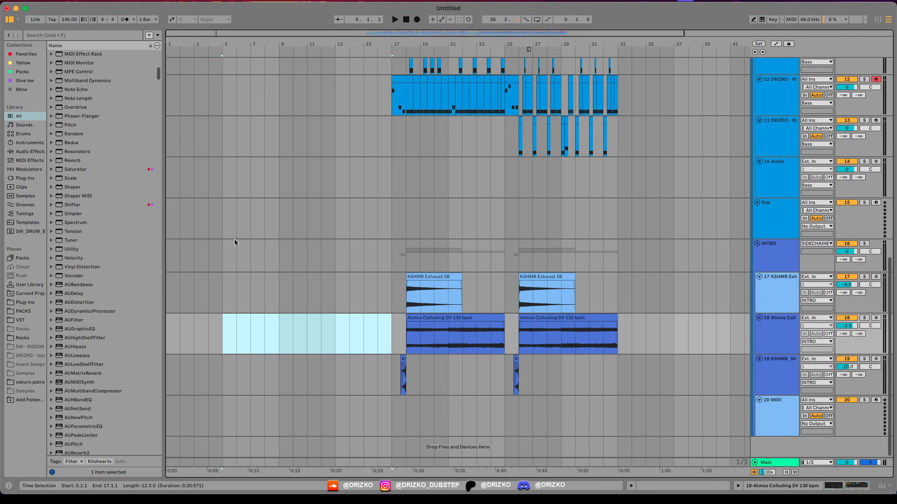
{"action": "left_click", "coordinate": [234, 243]}
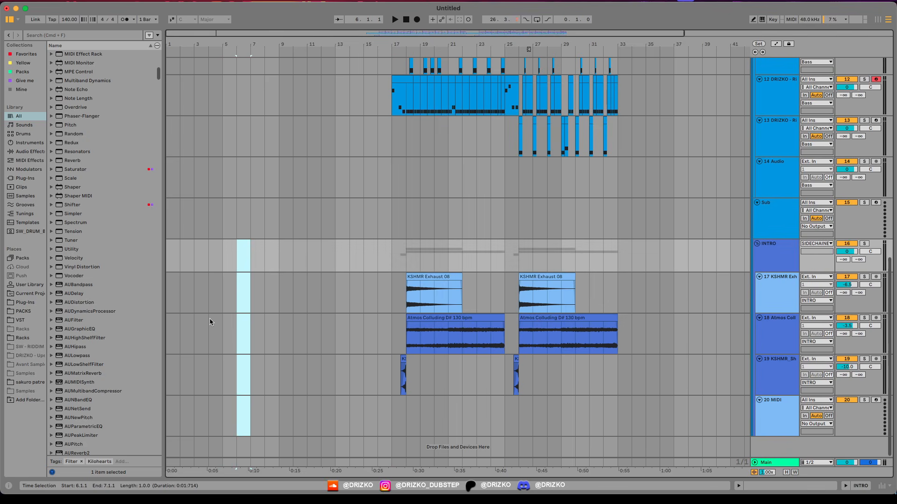
{"action": "left_click_drag", "start_coordinate": [224, 332], "coordinate": [390, 336]}
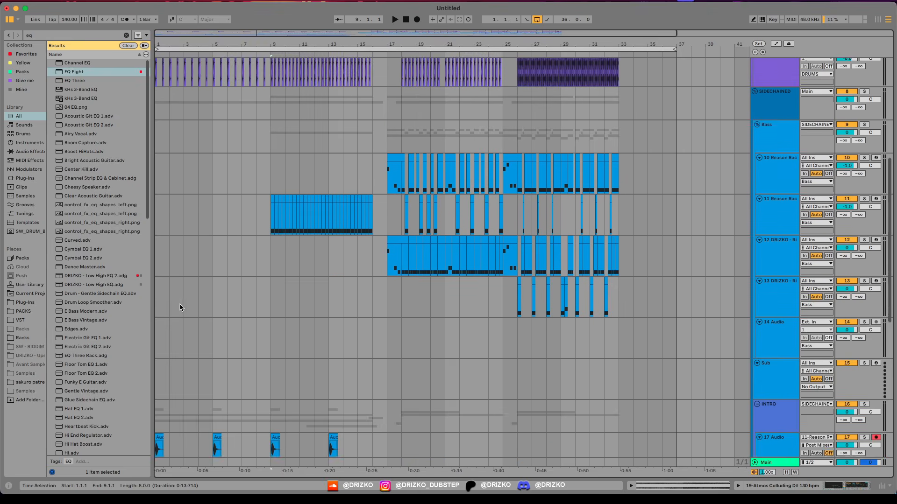
Step: Examine the drum, bass and INTRO tracks of the new intro section while the arrangement plays
{"action": "scroll", "coordinate": [220, 301], "scroll_direction": "up", "scroll_amount": 3}
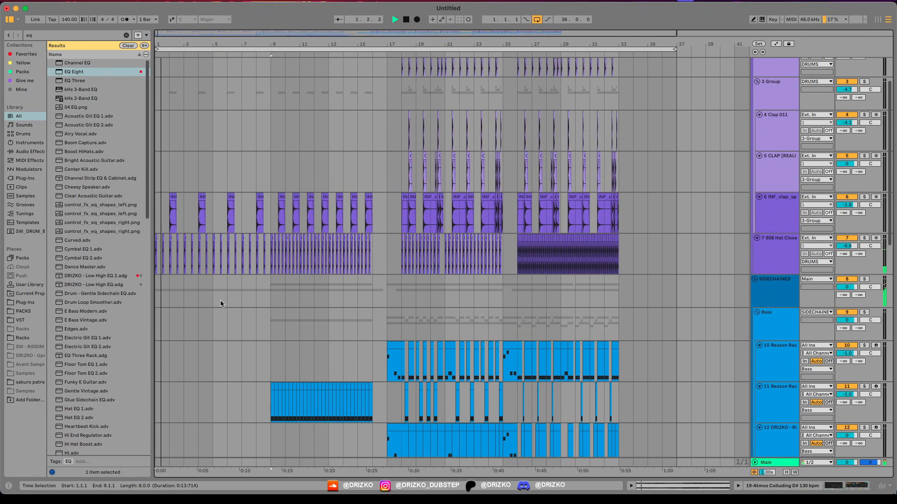
{"action": "scroll", "coordinate": [220, 303], "scroll_direction": "up", "scroll_amount": 2}
{"action": "scroll", "coordinate": [224, 321], "scroll_direction": "down", "scroll_amount": 4}
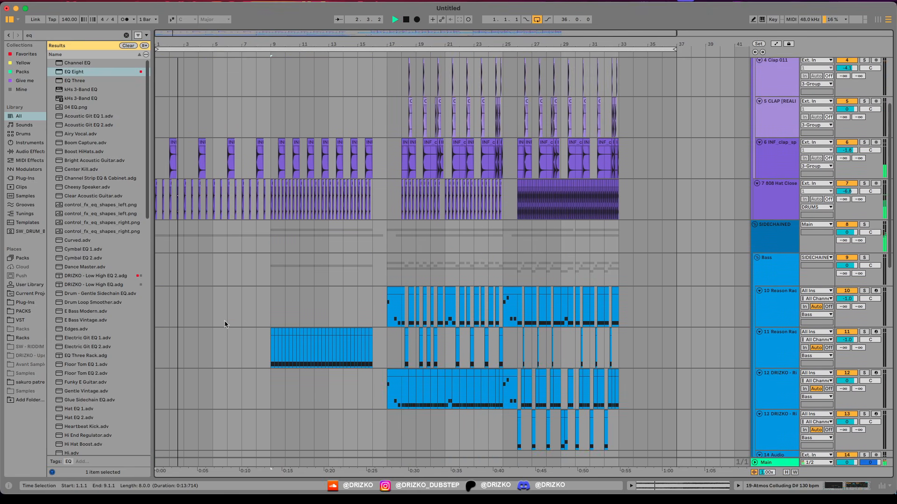
{"action": "scroll", "coordinate": [225, 321], "scroll_direction": "down", "scroll_amount": 2}
{"action": "scroll", "coordinate": [229, 323], "scroll_direction": "down", "scroll_amount": 4}
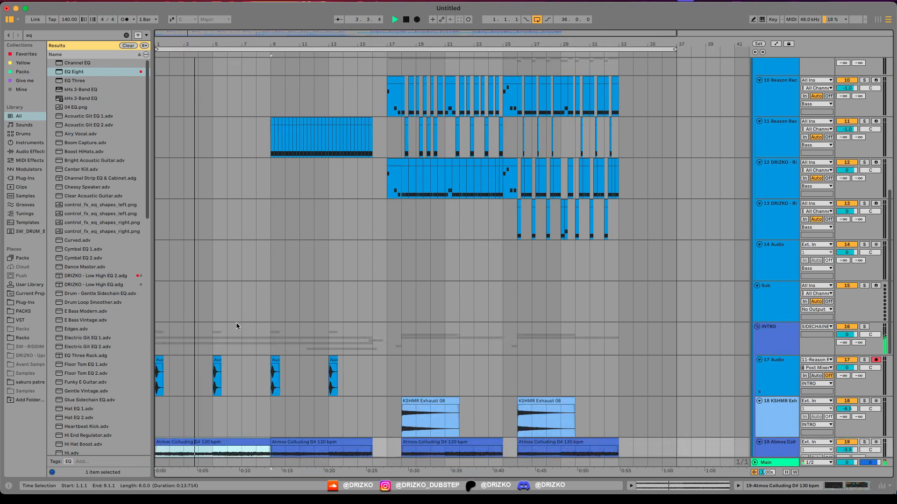
{"action": "scroll", "coordinate": [238, 313], "scroll_direction": "down", "scroll_amount": 5}
{"action": "left_click", "coordinate": [242, 298]}
{"action": "scroll", "coordinate": [241, 304], "scroll_direction": "up", "scroll_amount": 5}
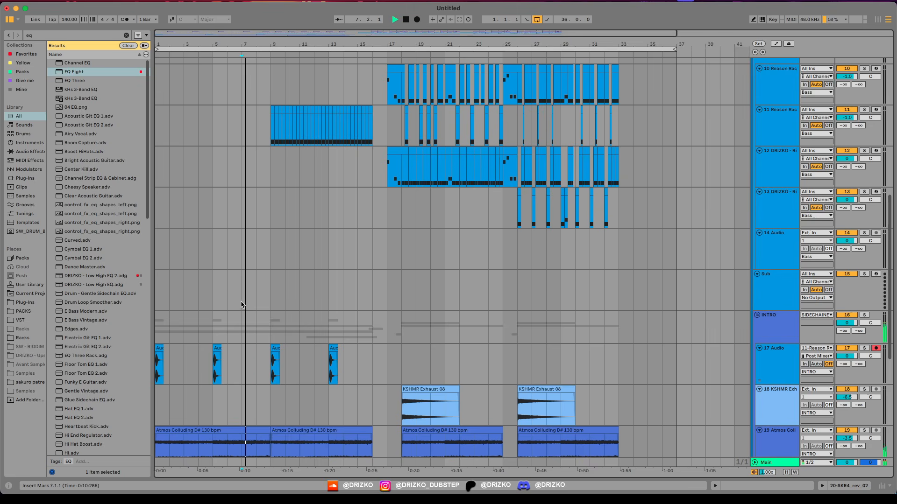
Step: Fold the INTRO and DRUMS groups and the Sub track, leaving the Bass group unfolded
{"action": "left_click", "coordinate": [757, 315]}
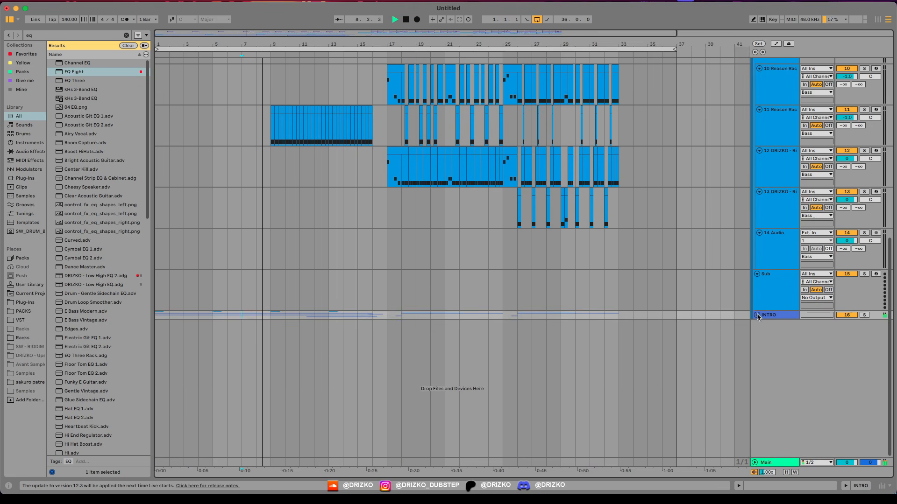
{"action": "scroll", "coordinate": [551, 262], "scroll_direction": "up", "scroll_amount": 5}
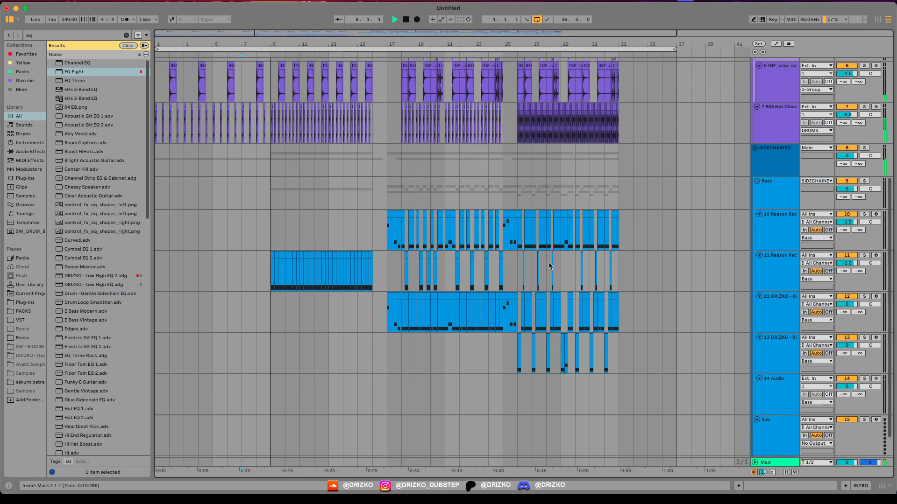
{"action": "left_click", "coordinate": [757, 181]}
{"action": "left_click", "coordinate": [754, 61]}
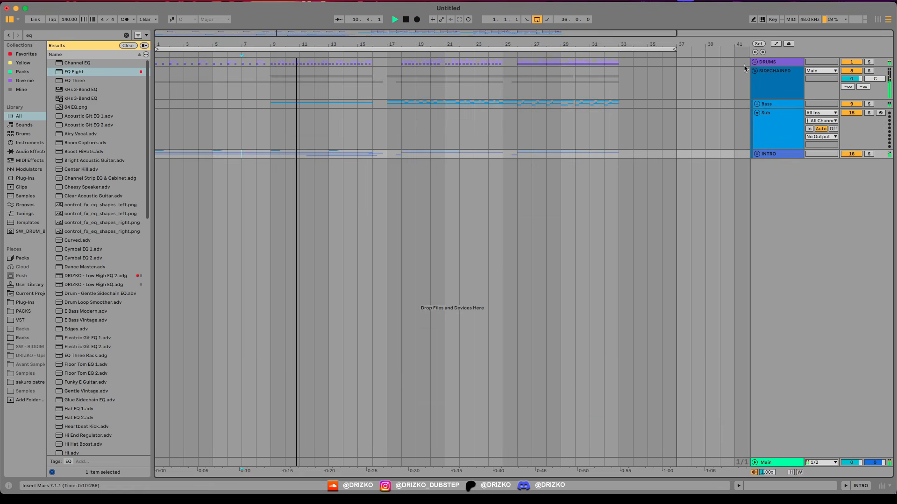
{"action": "left_click", "coordinate": [757, 114]}
{"action": "left_click", "coordinate": [757, 105]}
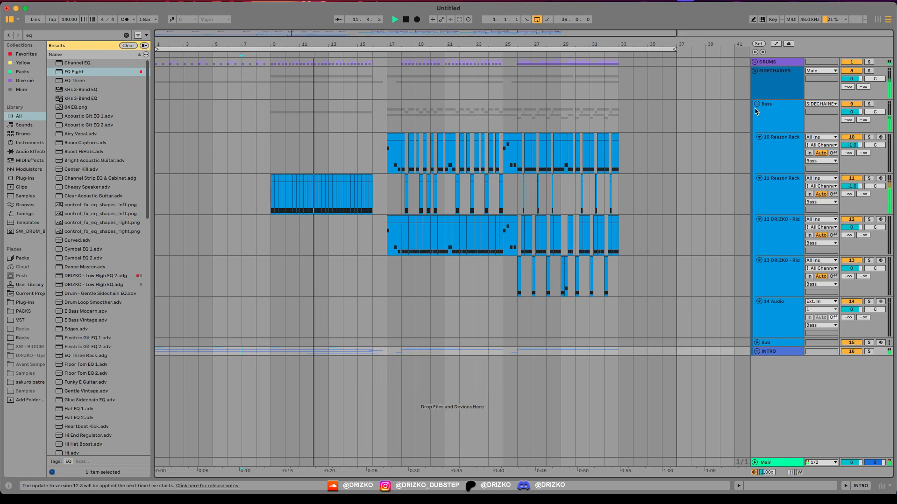